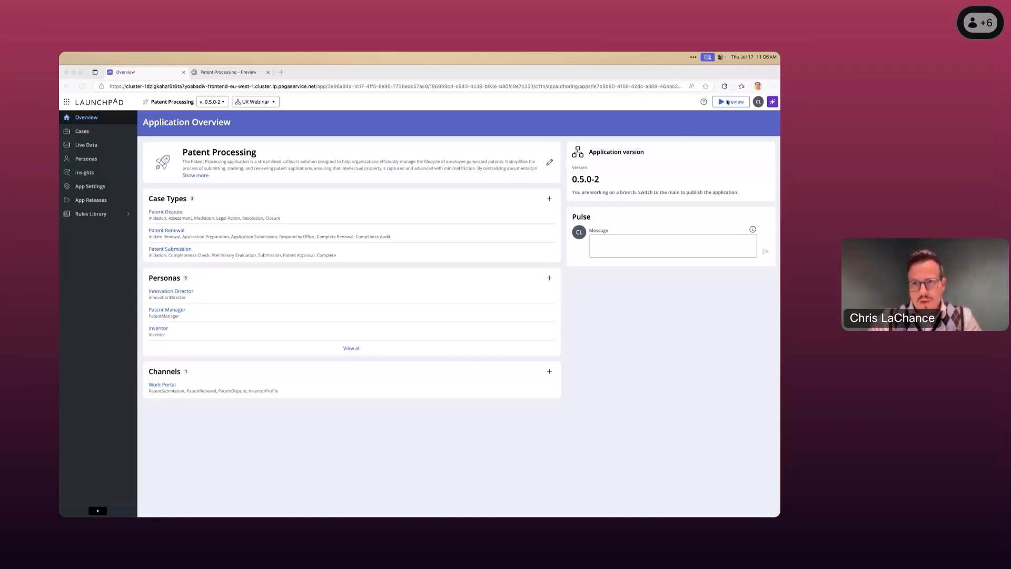
- Switch to the running Patent Processing preview and look at its home page and search field
left_click(251, 75)
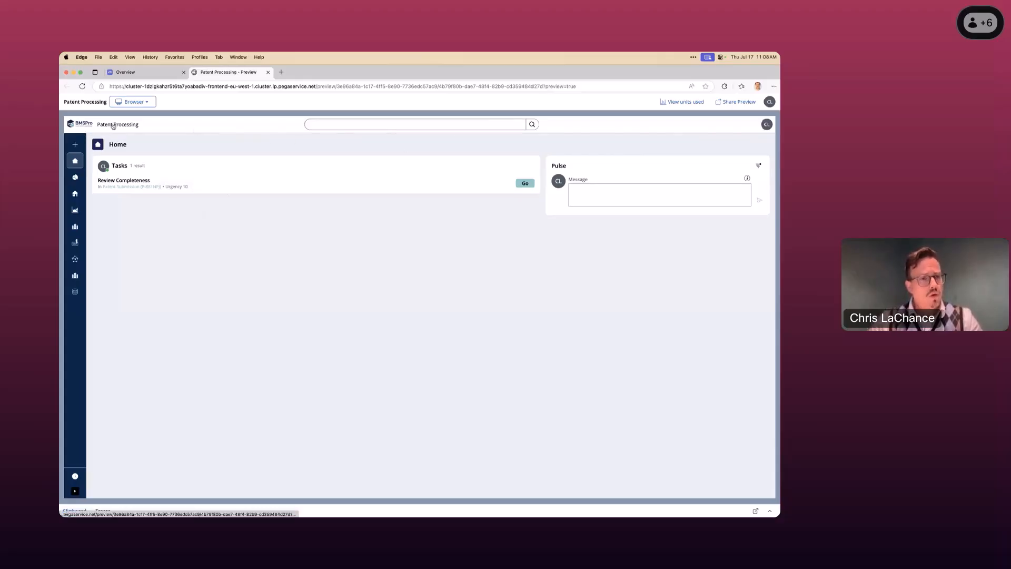
left_click(368, 128)
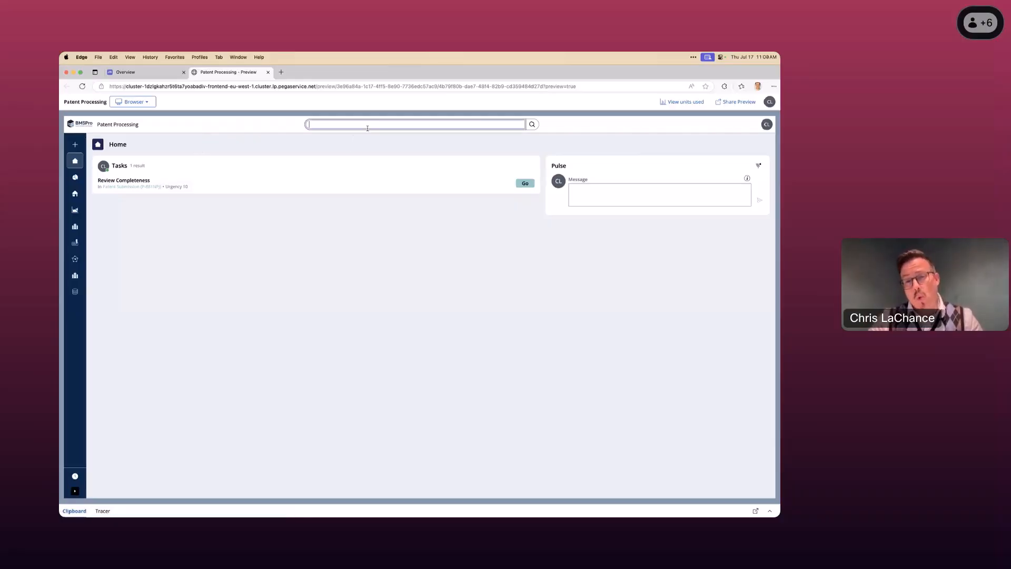
left_click(368, 155)
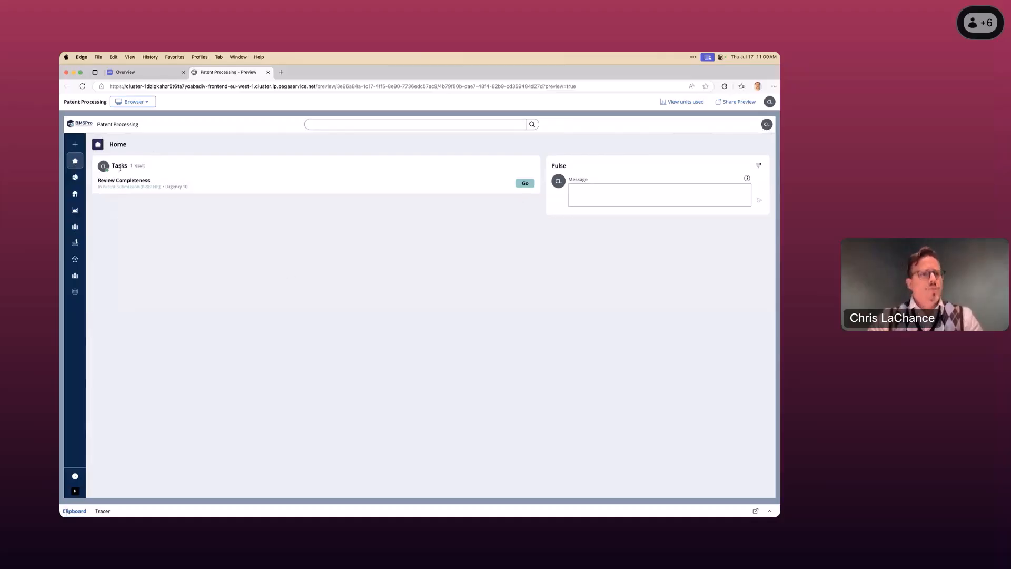
- View the new Patent Submission form and the recent items list, closing each without creating anything
left_click(76, 148)
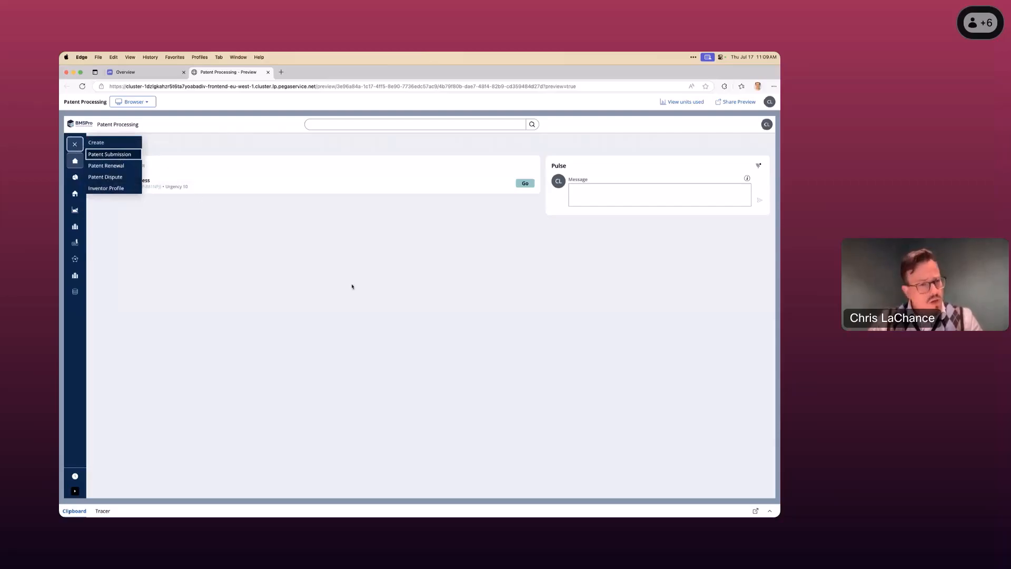
left_click(127, 156)
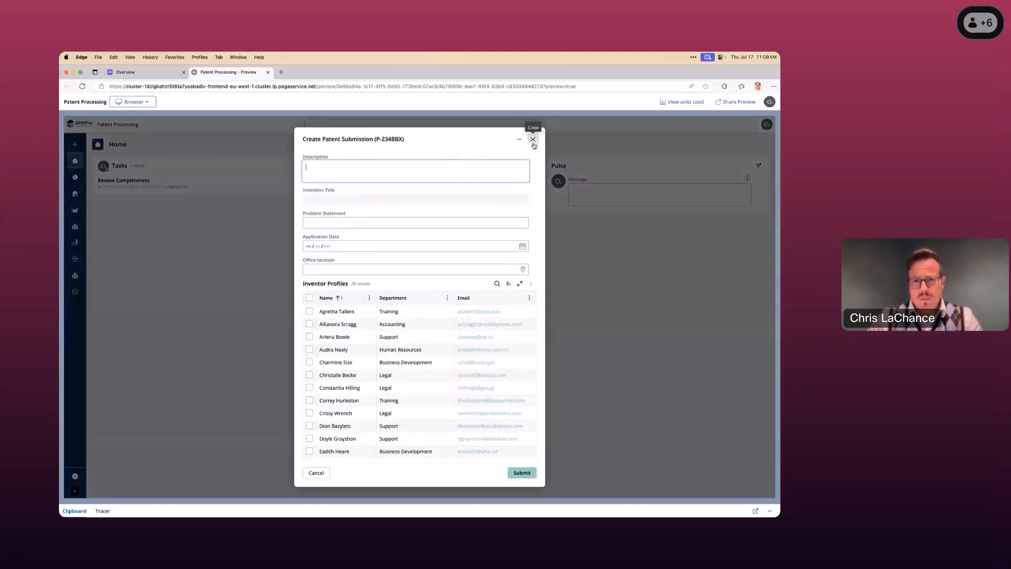
left_click(533, 140)
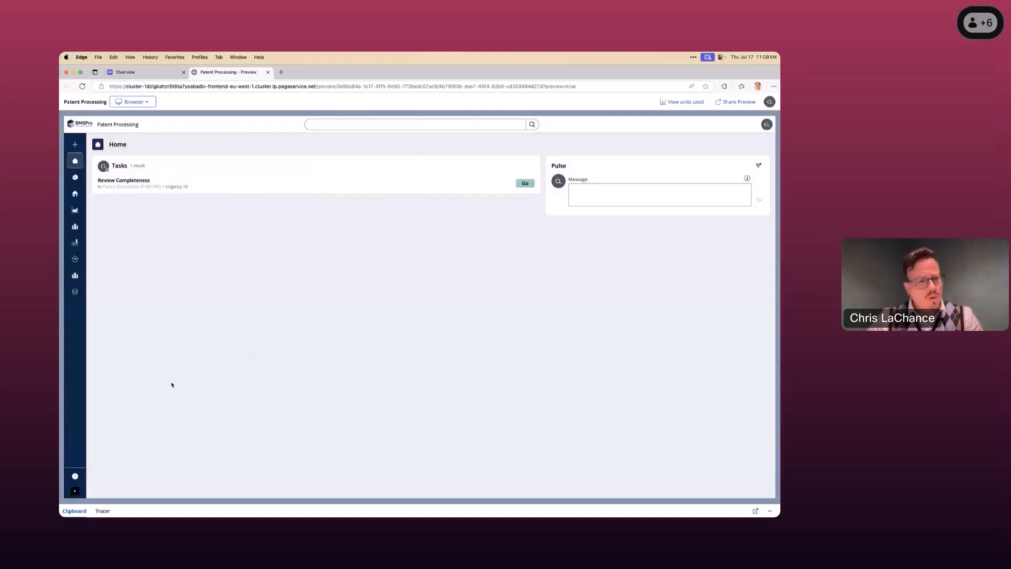
left_click(75, 475)
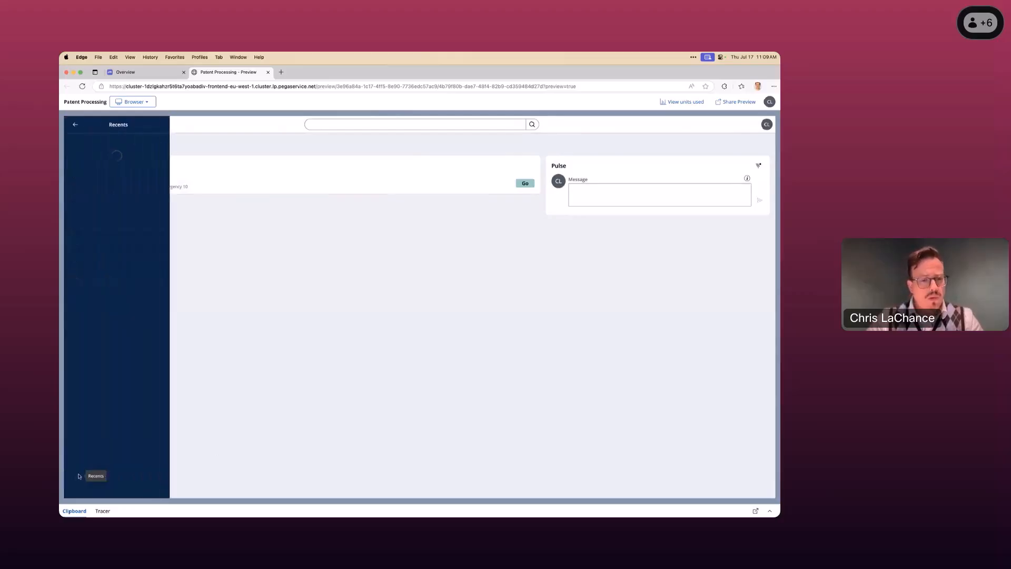
left_click(75, 126)
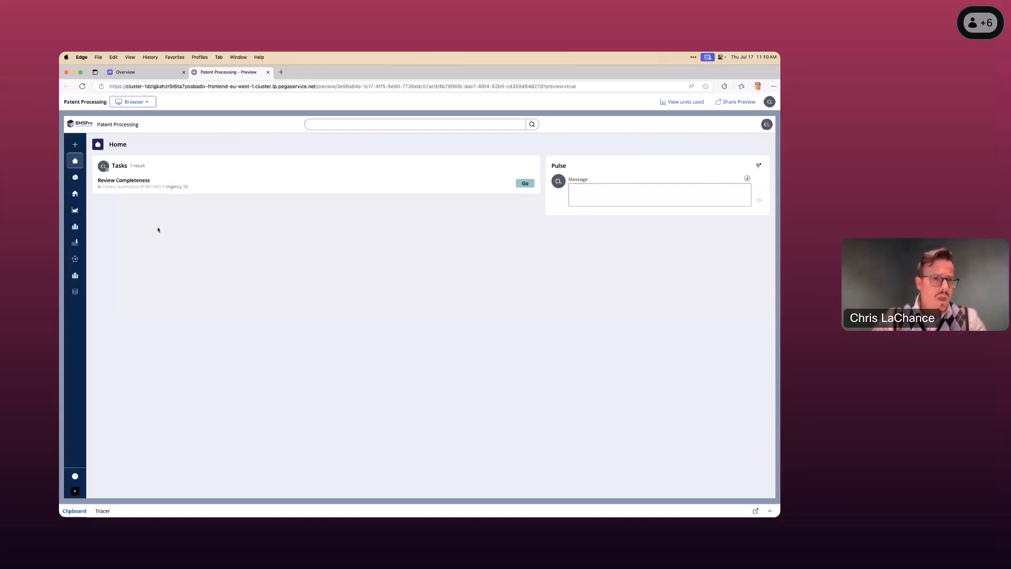
- Preview the patent submission behind the Review Completeness task, examine its Details, Pulse, History, Inventor Profiles and Summary views, and close the preview
mouse_move(122, 181)
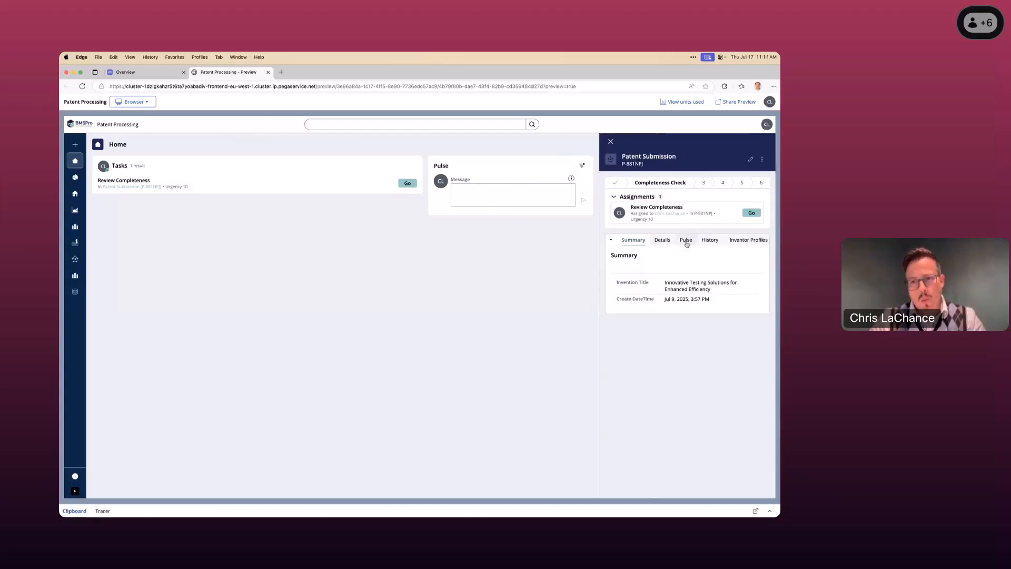
left_click(662, 240)
left_click(687, 240)
left_click(710, 240)
left_click(748, 240)
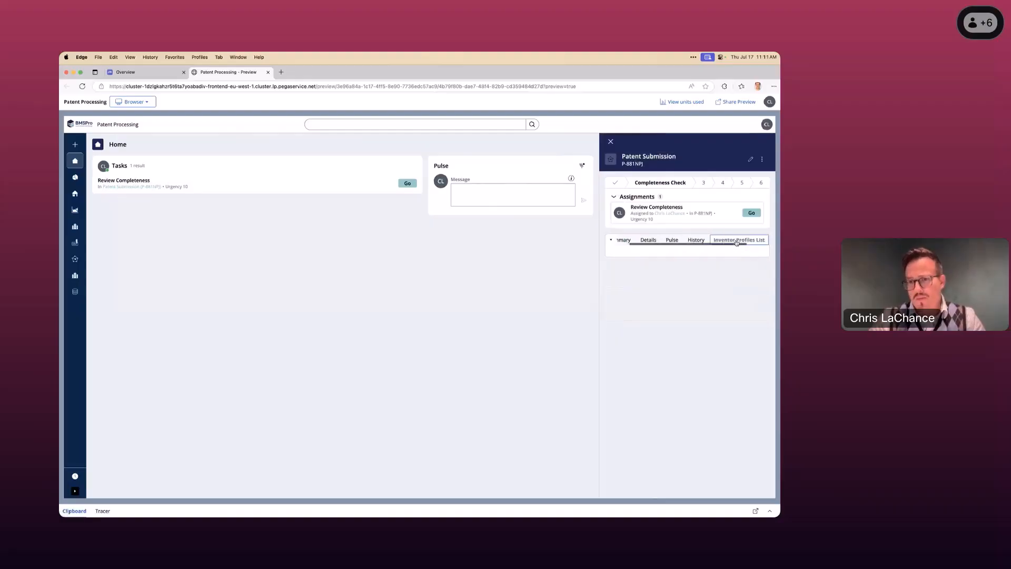
scroll(737, 243, "right", 1)
scroll(736, 243, "left", 1)
left_click(633, 242)
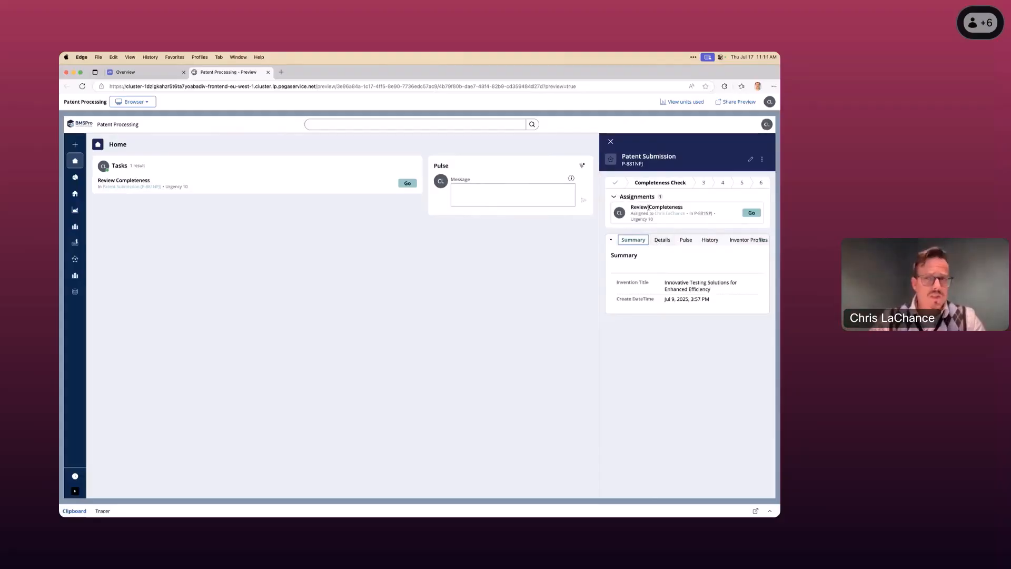
left_click(611, 142)
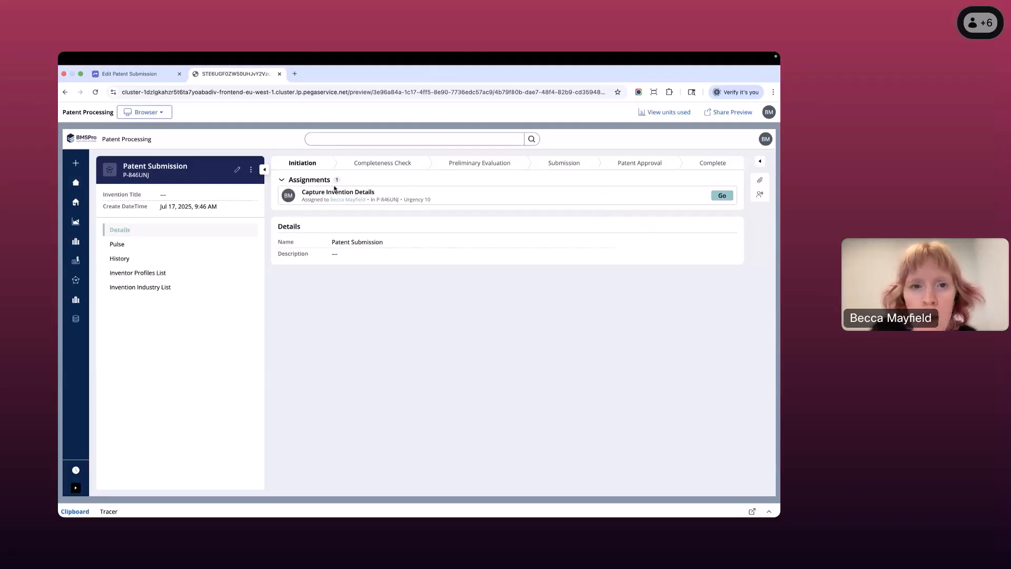
- Inspect the Completeness Check, Initiation, Preliminary Evaluation and Submission stages of the patent submission, and close the stage details
left_click(362, 166)
left_click(302, 163)
left_click(497, 165)
left_click(563, 167)
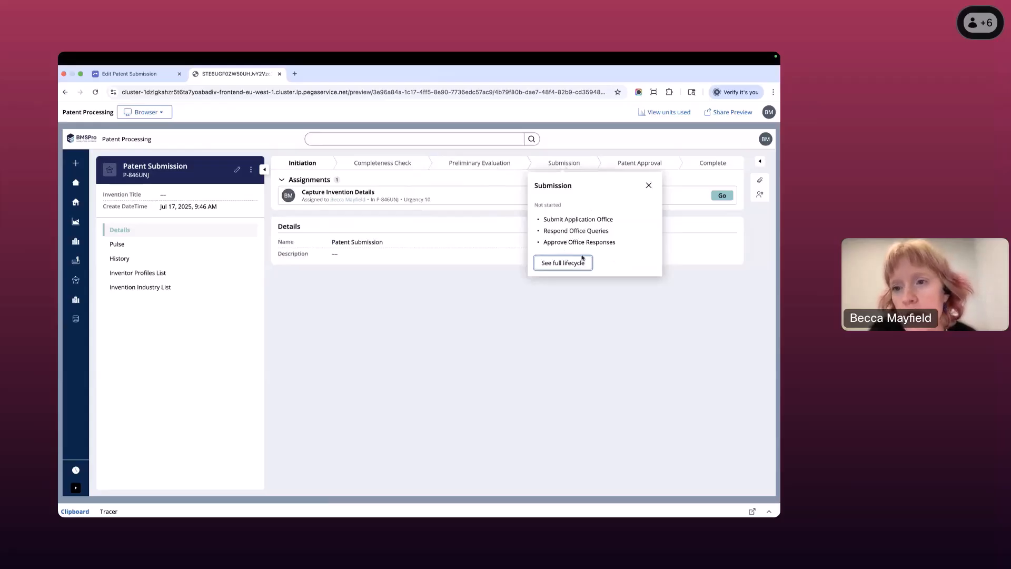
left_click(649, 188)
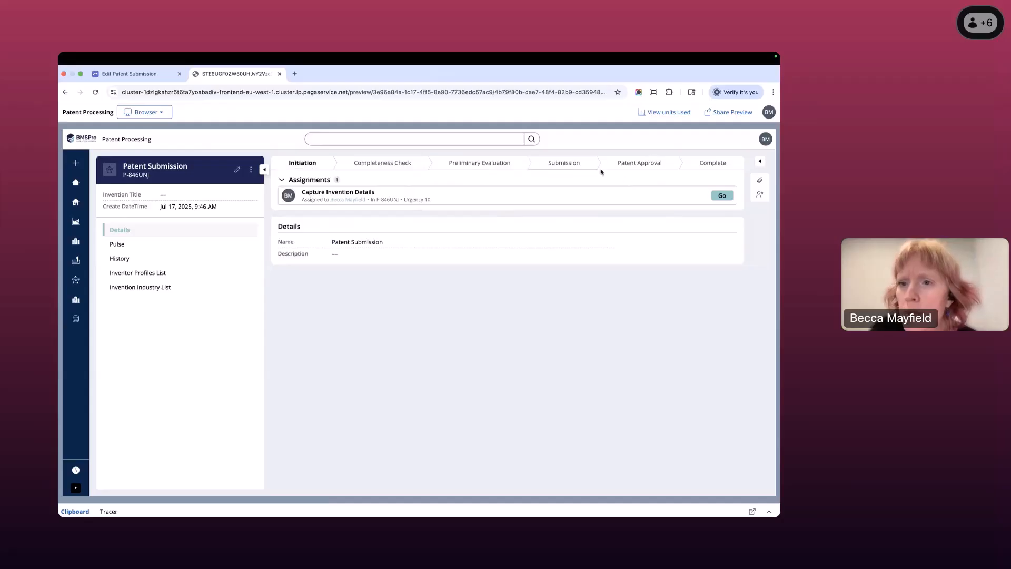
- Open the Capture Invention Details assignment and examine its whole form, including the inventor profiles table and the case details beneath it
left_click(722, 196)
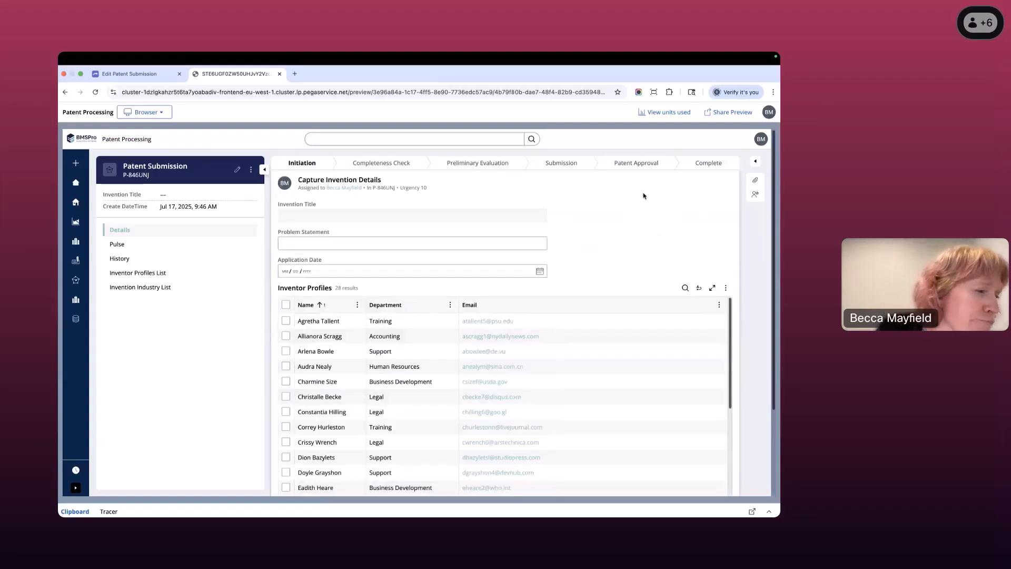
scroll(693, 210, "down", 3)
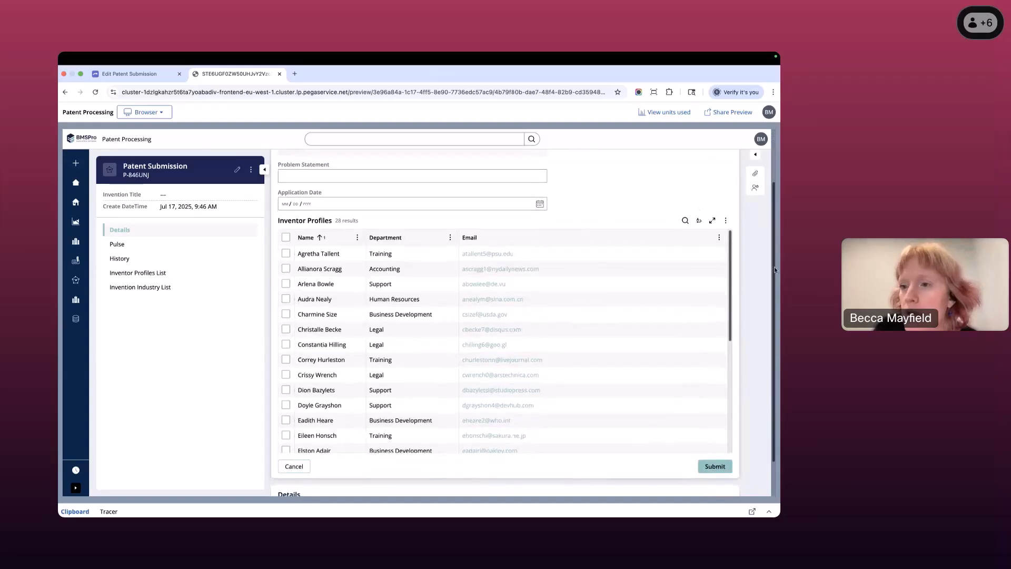
scroll(747, 266, "down", 2)
scroll(750, 269, "up", 5)
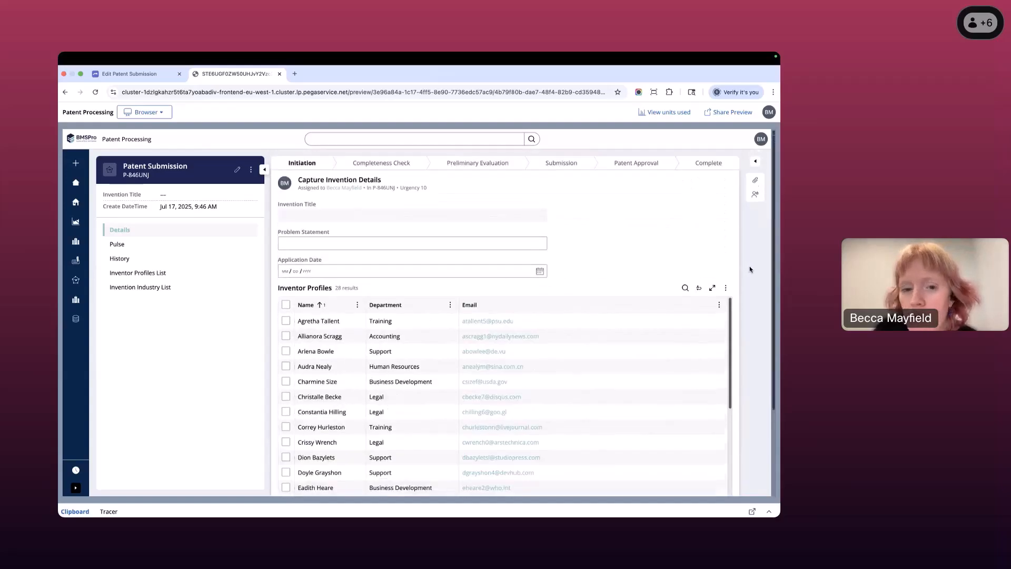
scroll(751, 265, "down", 3)
scroll(751, 265, "up", 4)
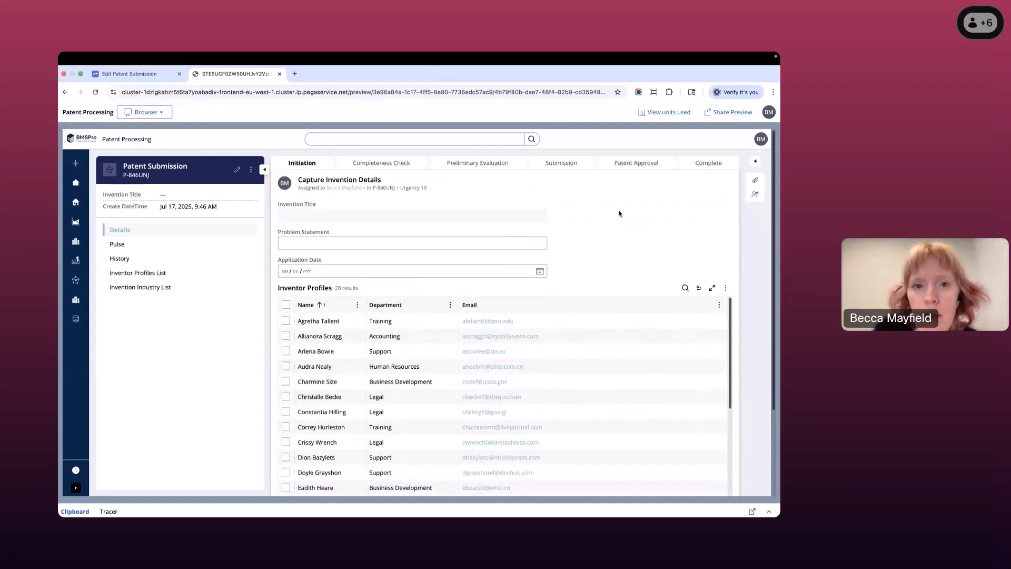
scroll(598, 231, "down", 5)
scroll(612, 188, "up", 5)
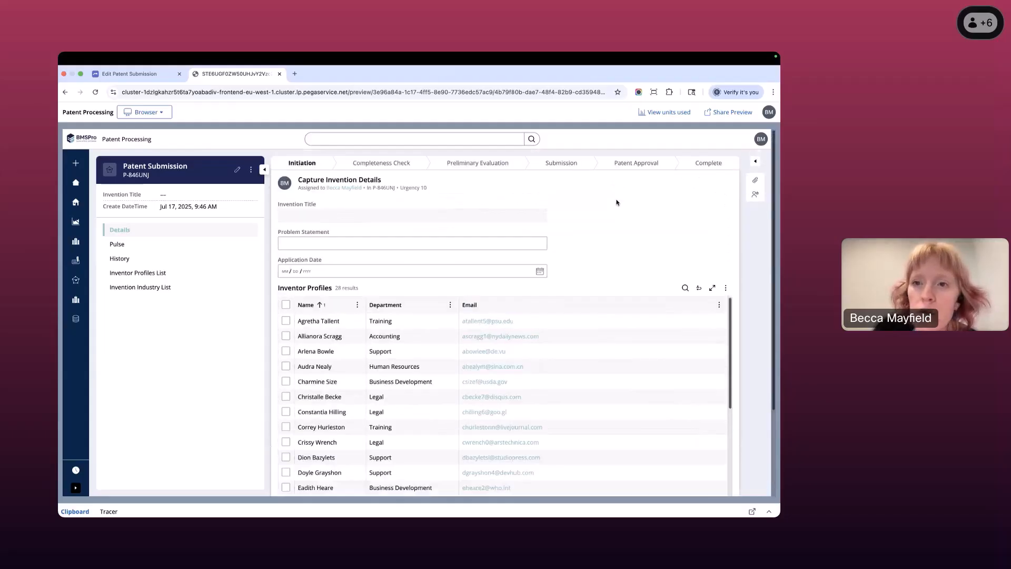
scroll(622, 224, "down", 3)
scroll(619, 216, "up", 3)
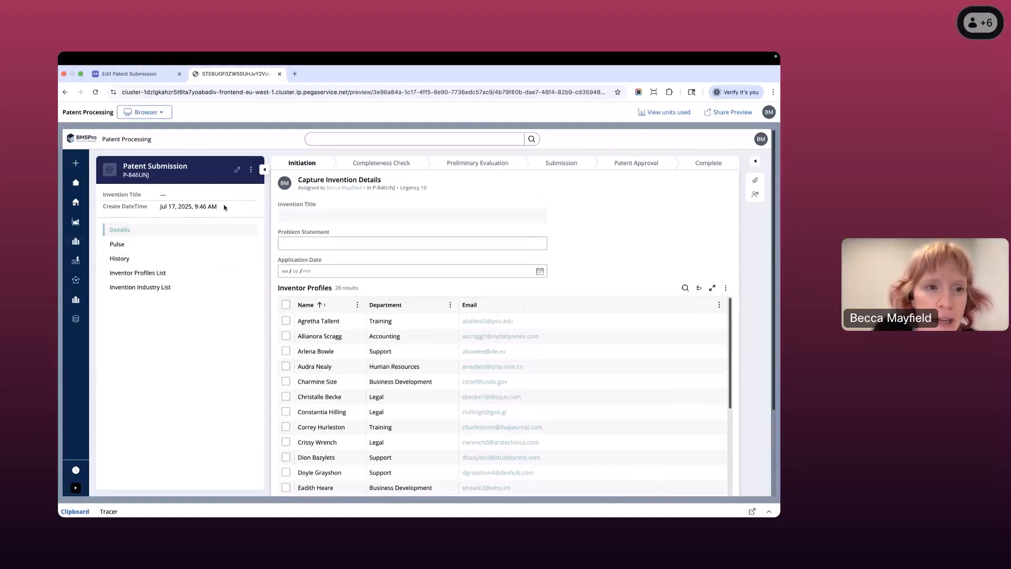
scroll(632, 221, "down", 1)
scroll(632, 220, "down", 5)
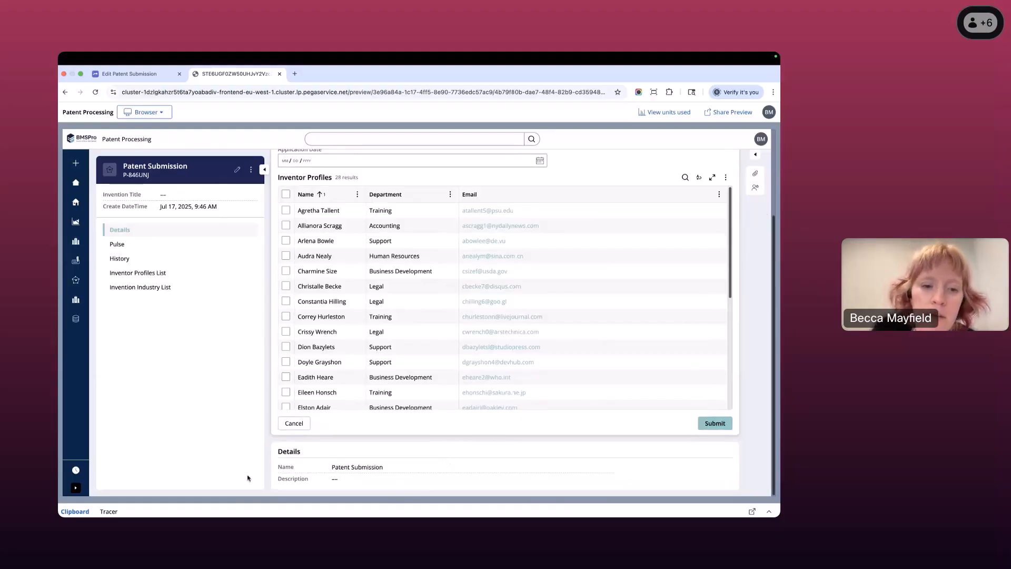
- Look through the case's Pulse, History, Inventor Profiles List, Invention Industry List and Details views, ending on Pulse
left_click(207, 248)
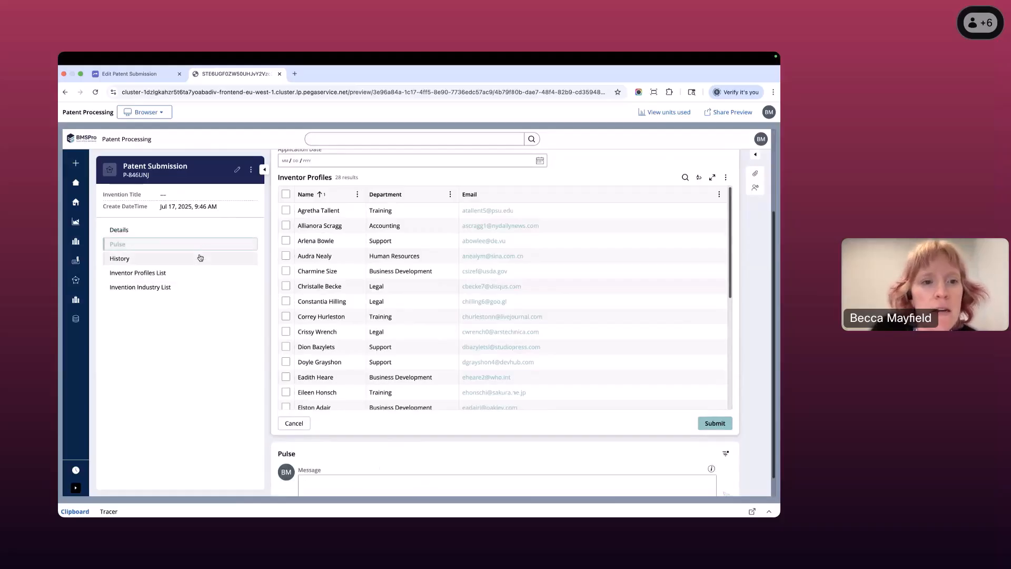
left_click(201, 262)
left_click(184, 272)
left_click(180, 287)
left_click(187, 262)
left_click(190, 230)
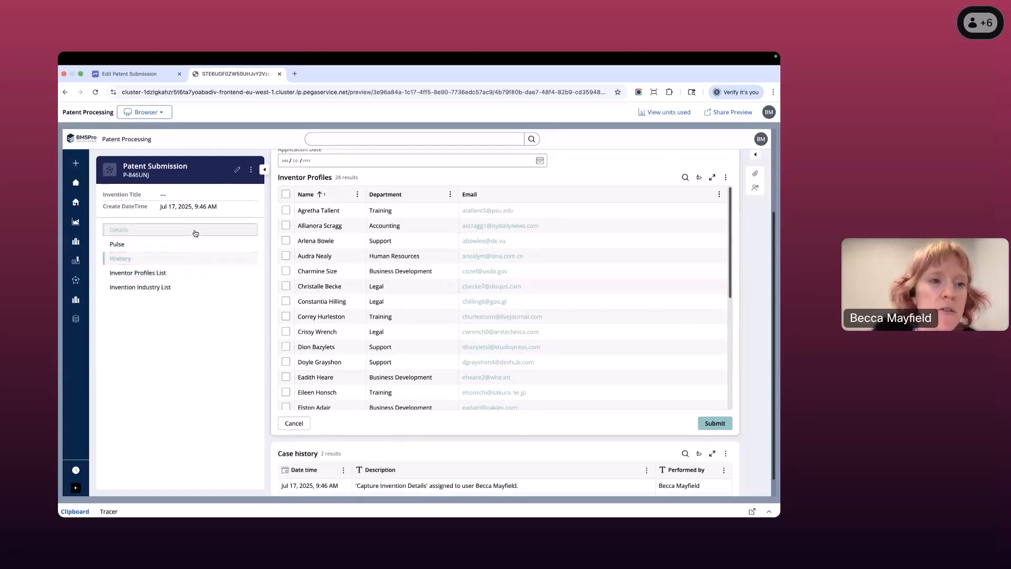
left_click(188, 245)
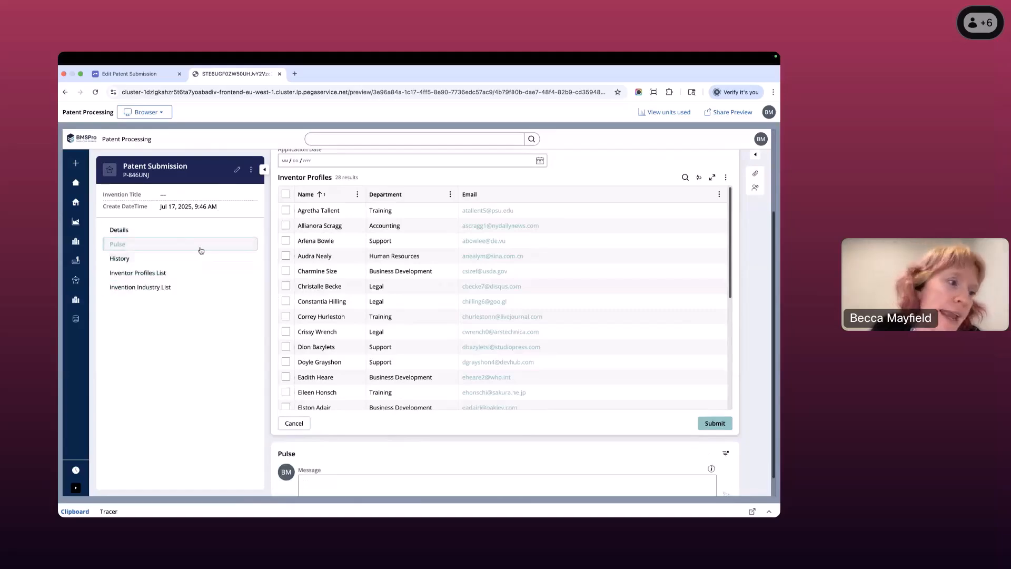
scroll(369, 432, "down", 1)
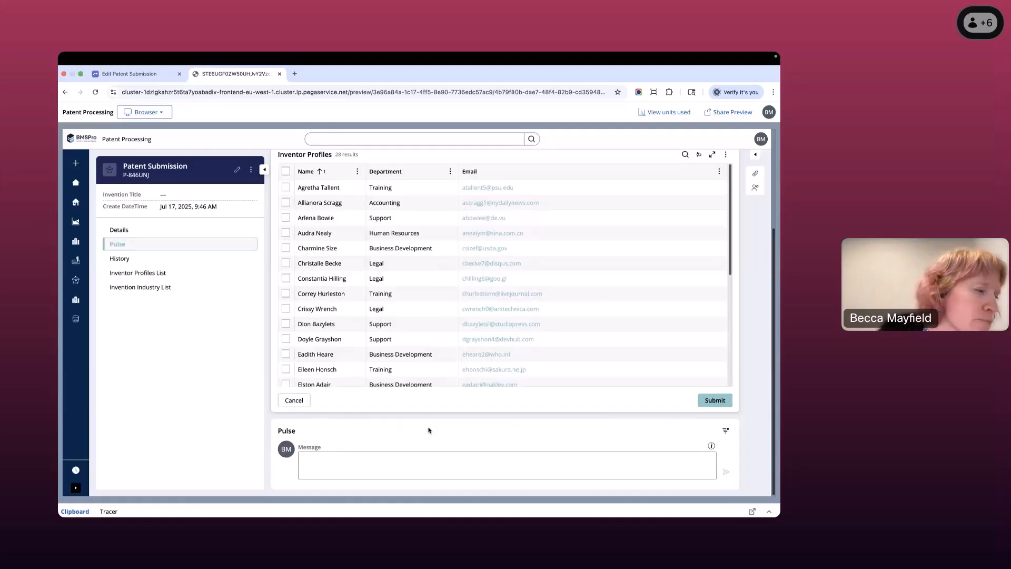
scroll(698, 337, "up", 5)
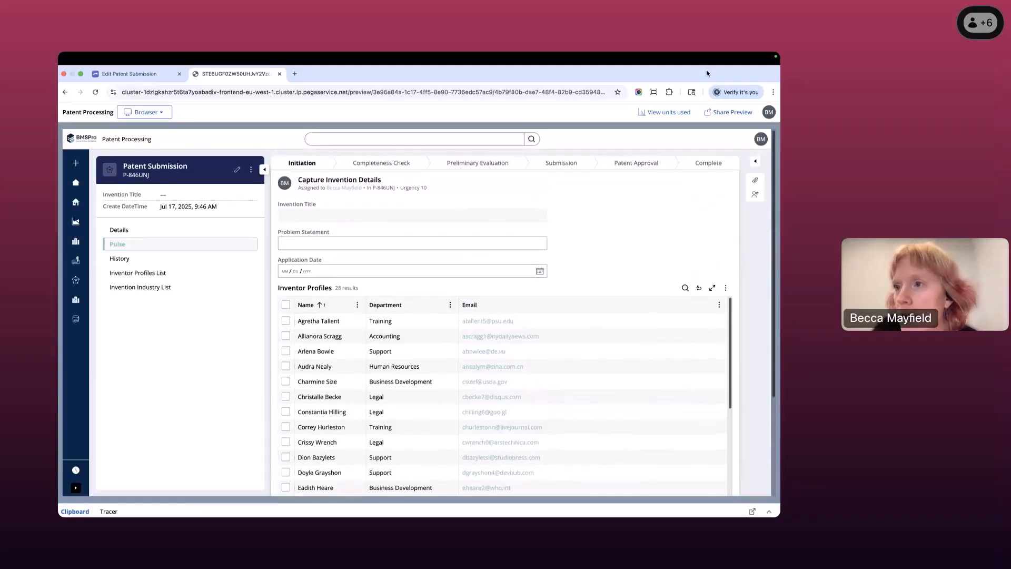
- Inspect the case's attachments and followers utilities, including the form for adding people, and hide the utilities without adding anyone
left_click(755, 161)
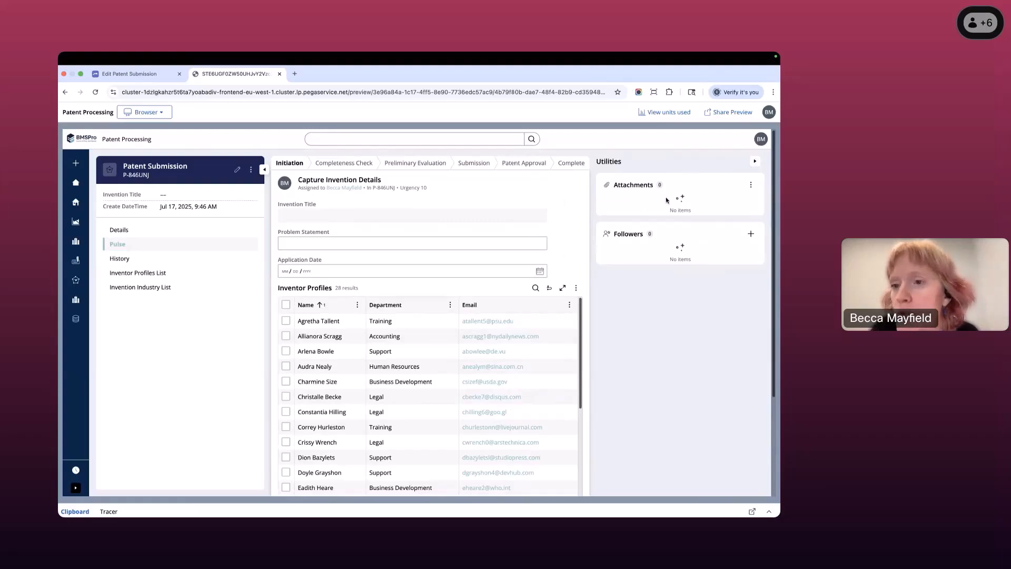
left_click(751, 235)
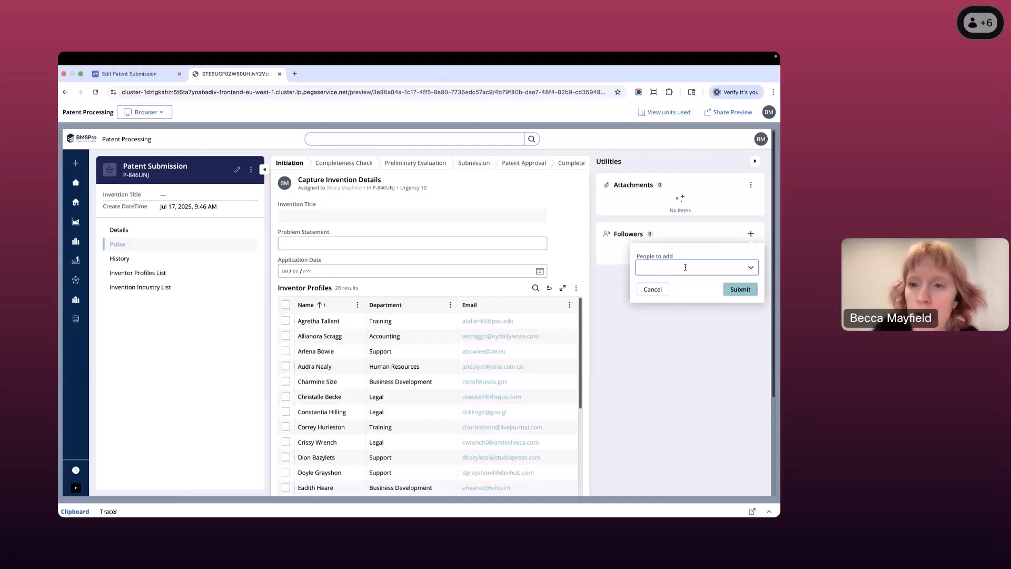
left_click(653, 290)
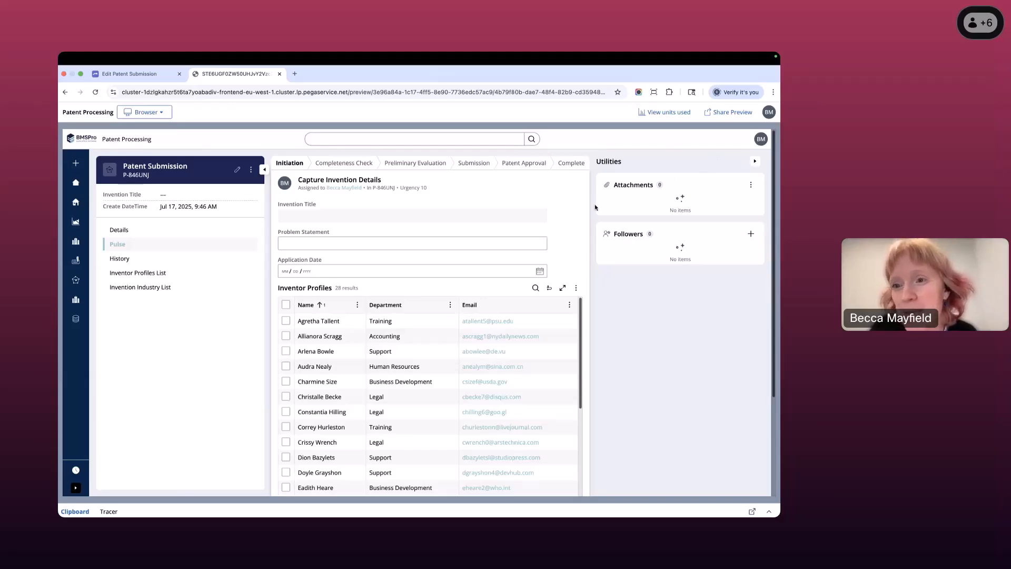
left_click(754, 161)
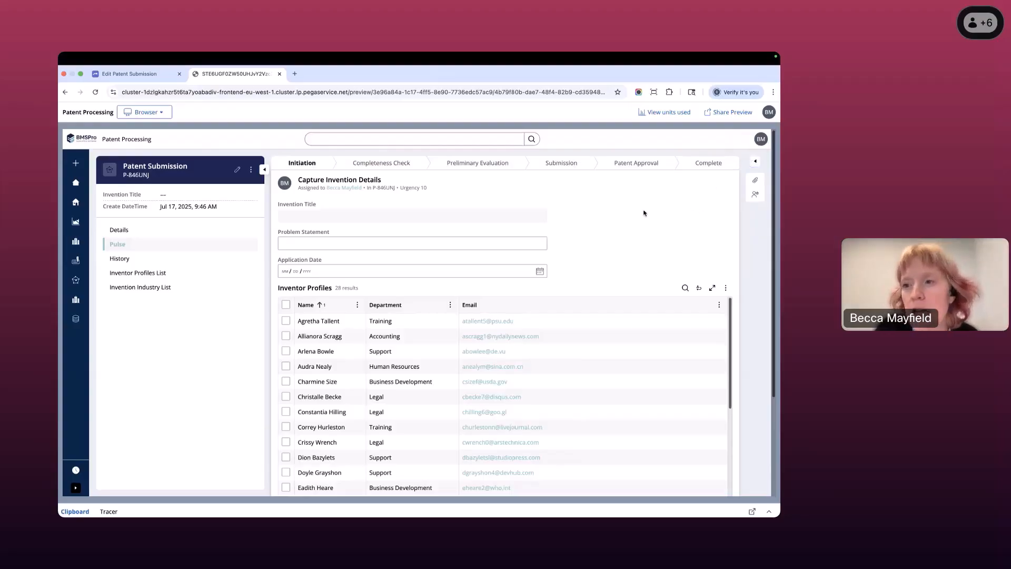
- Collapse the case summary pane into a header and check the case views and utilities in that layout, leaving the utilities collapsed
left_click(263, 170)
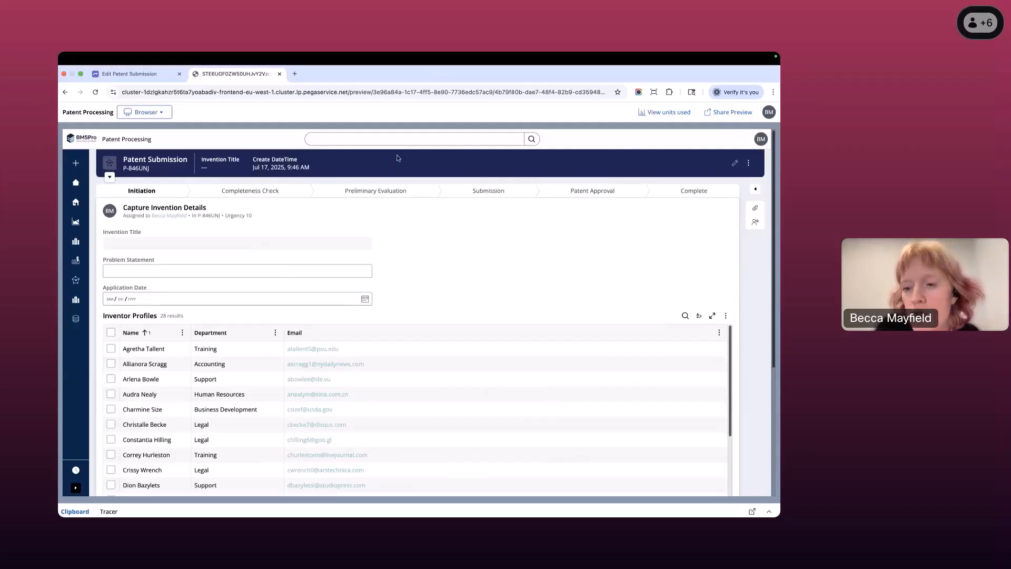
scroll(595, 227, "down", 5)
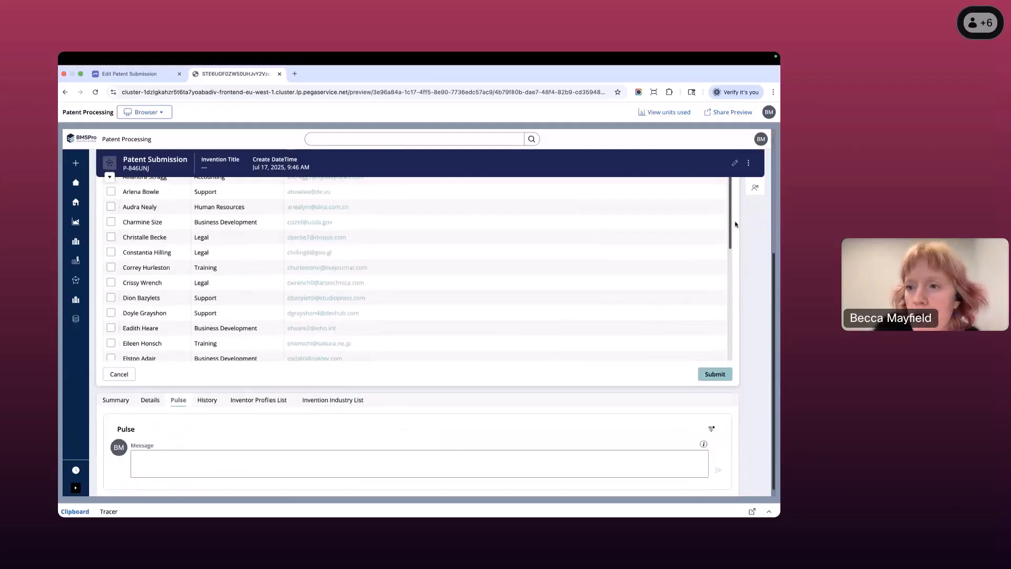
scroll(727, 223, "up", 5)
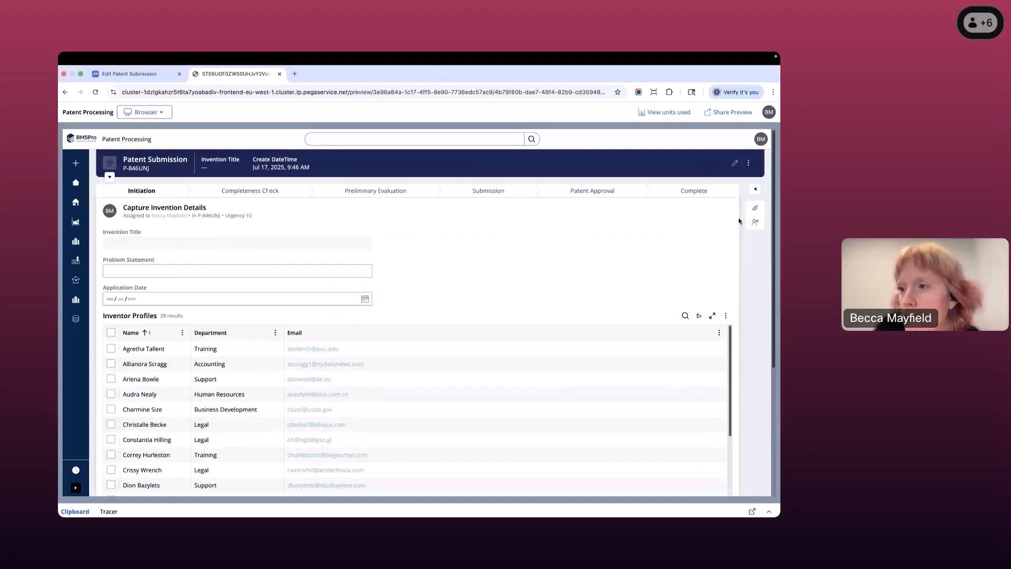
left_click(755, 190)
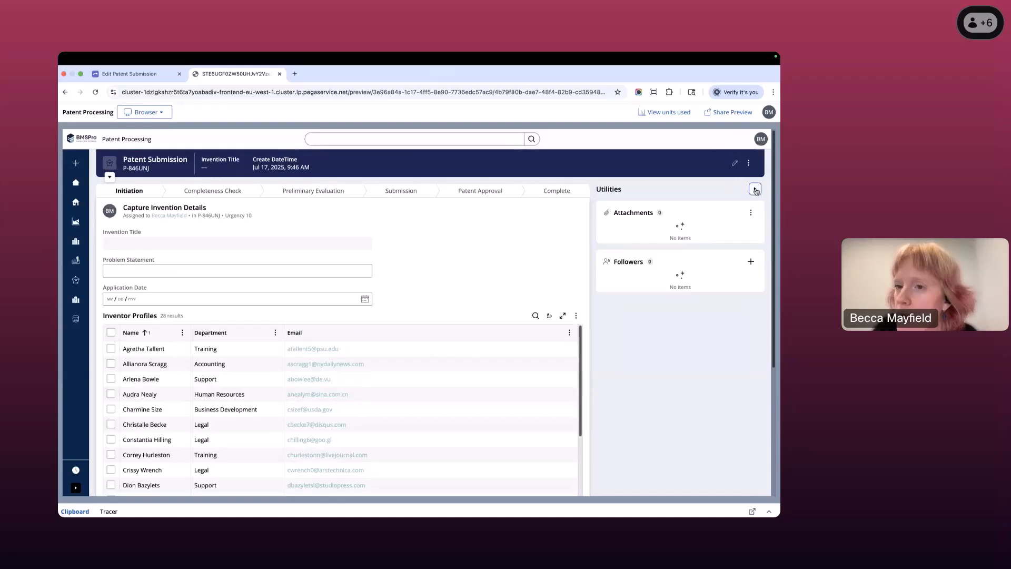
left_click(755, 191)
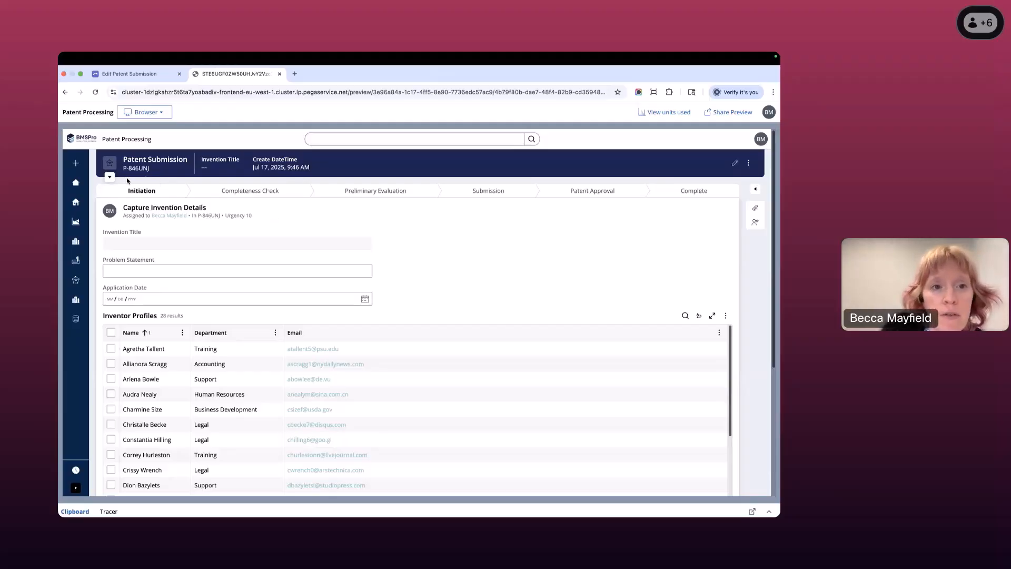
- Expand the case summary header back into a side pane and look over the assignment form down to Pulse
left_click(110, 177)
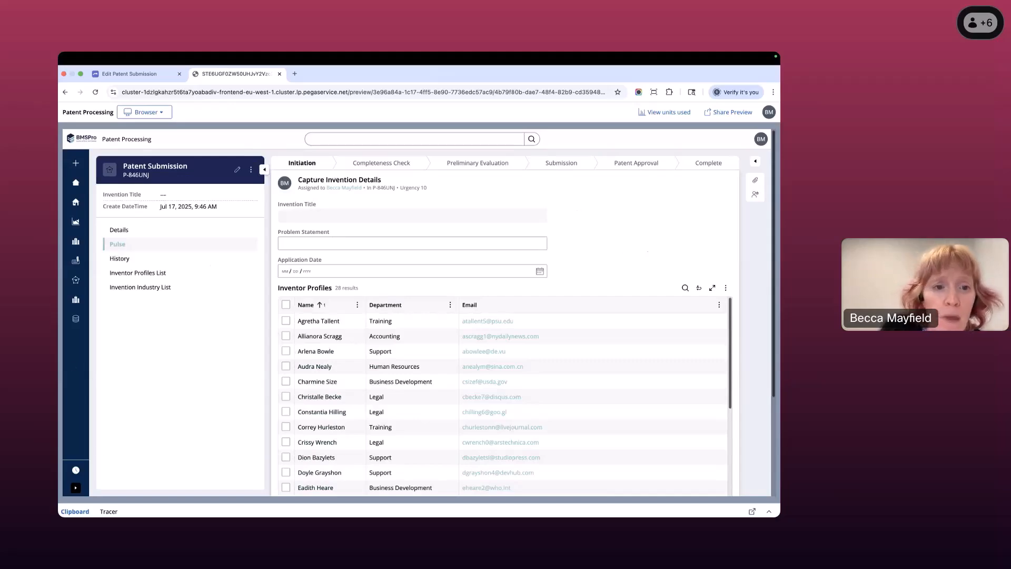
scroll(242, 308, "down", 3)
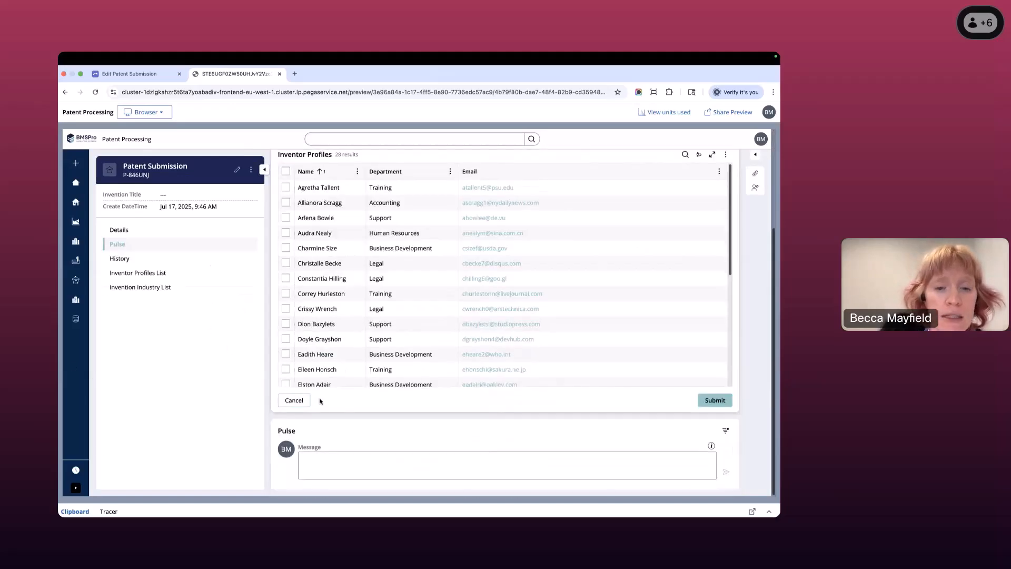
scroll(219, 395, "up", 3)
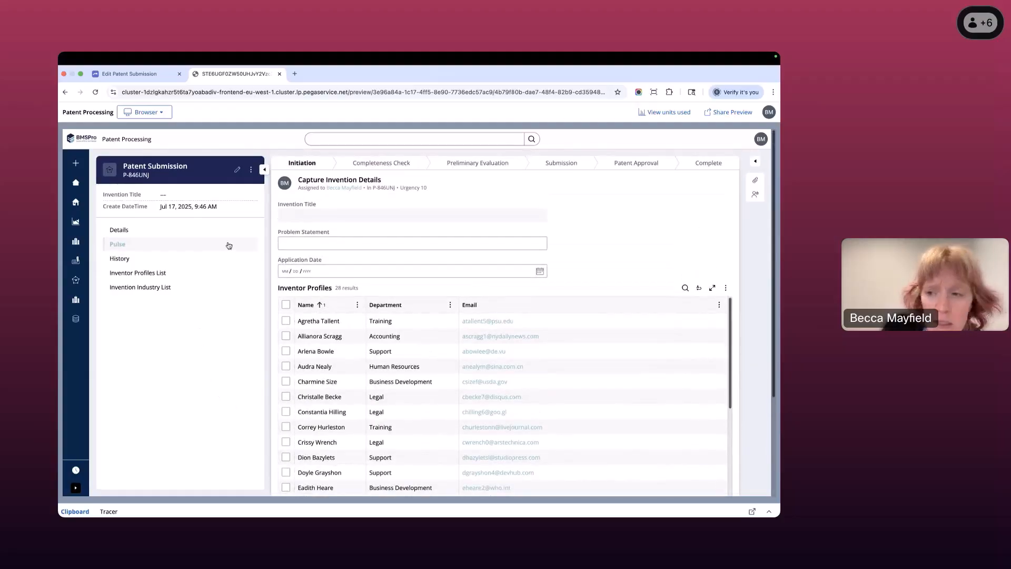
- Return to the Patent Submission case type editor and remove the Invention Industry List tab from its display content
left_click(143, 76)
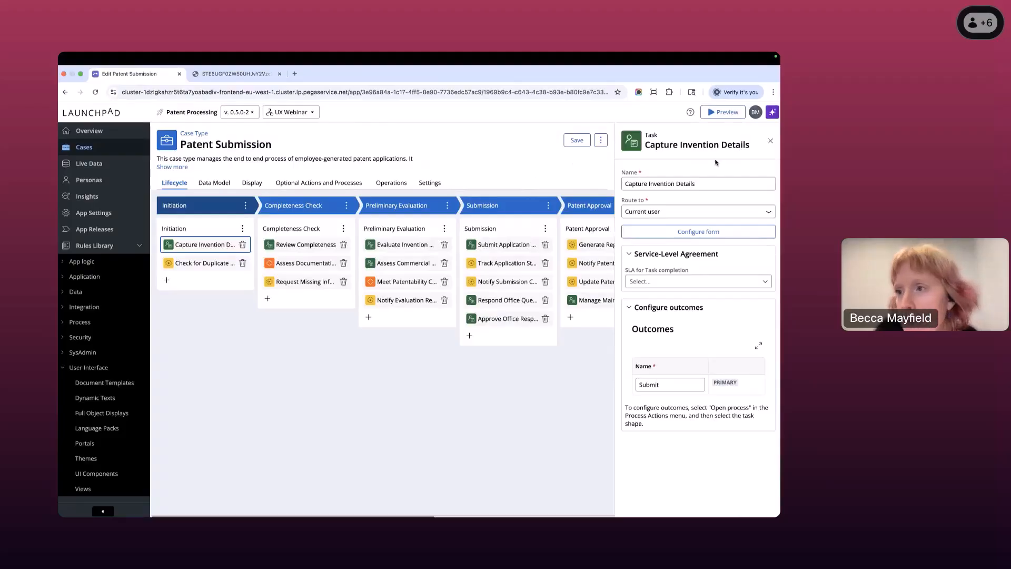
left_click(770, 142)
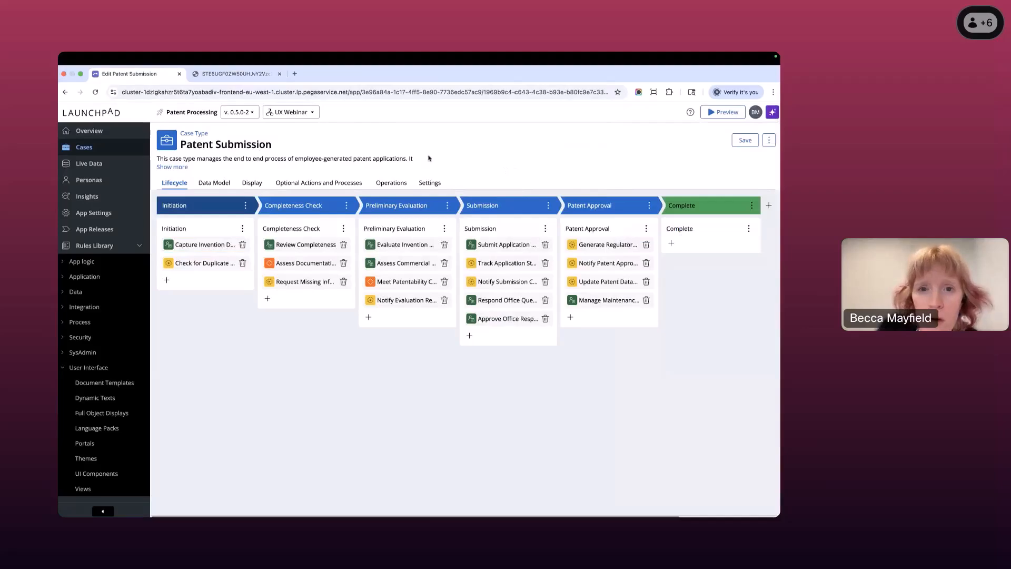
left_click(252, 182)
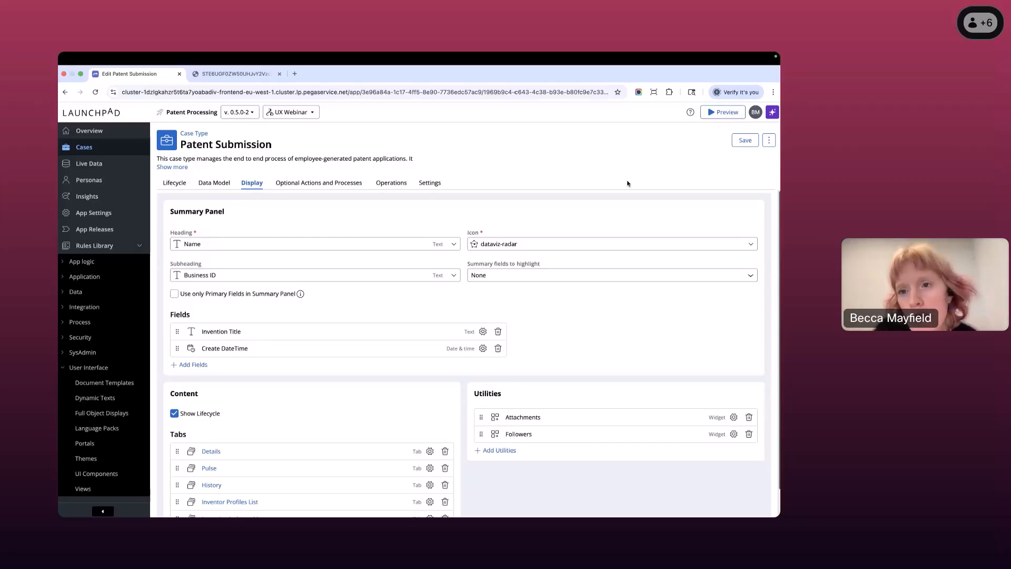
scroll(630, 185, "down", 1)
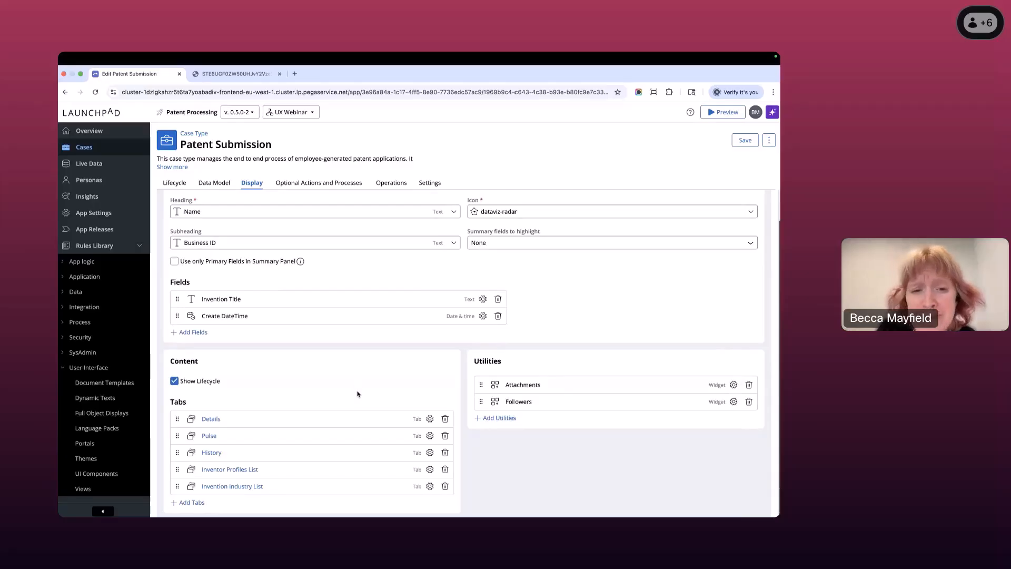
left_click(447, 490)
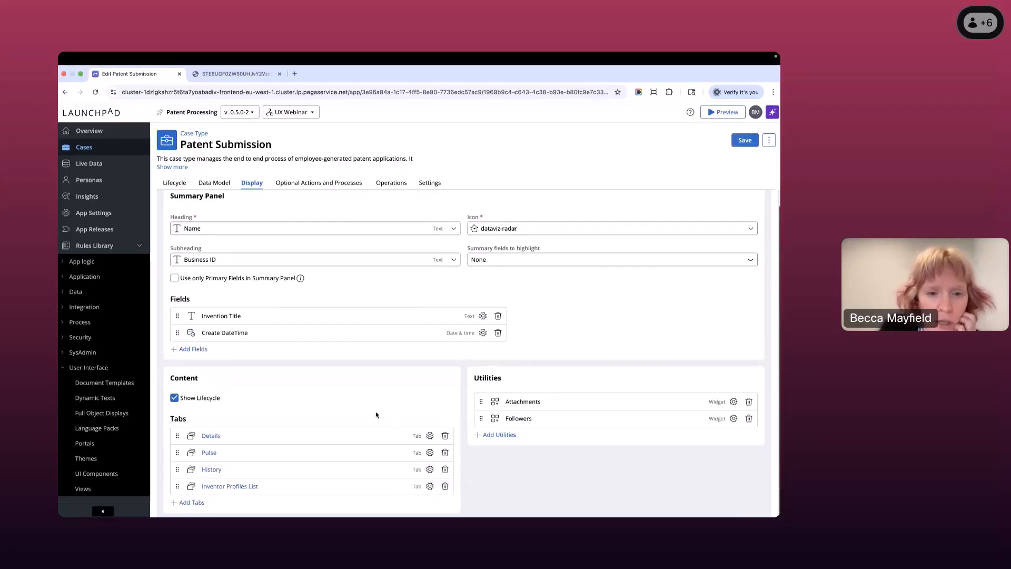
scroll(340, 395, "up", 1)
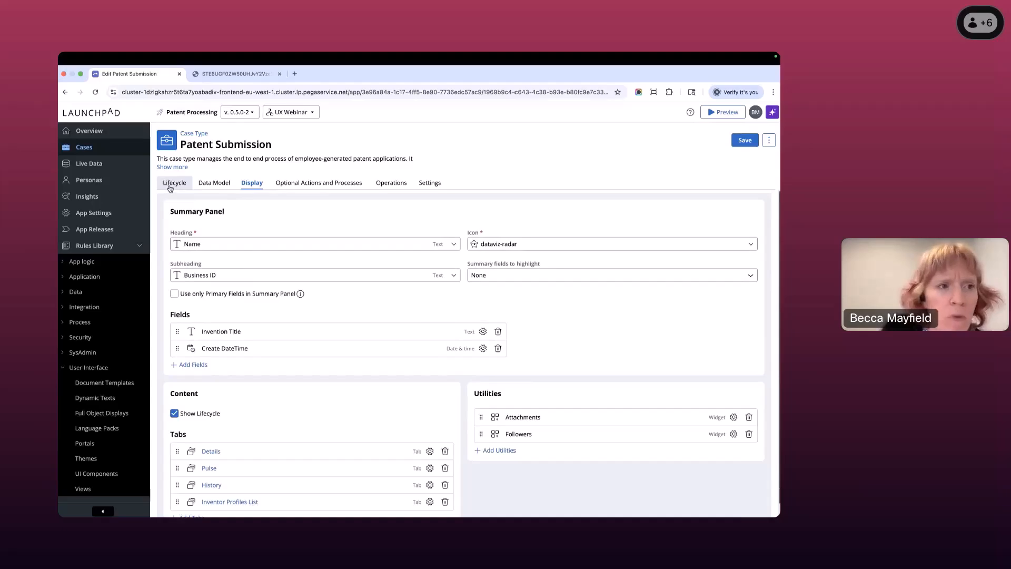
- Add the existing Description field to the form of the Capture Invention Details task and make it the first field
left_click(172, 185)
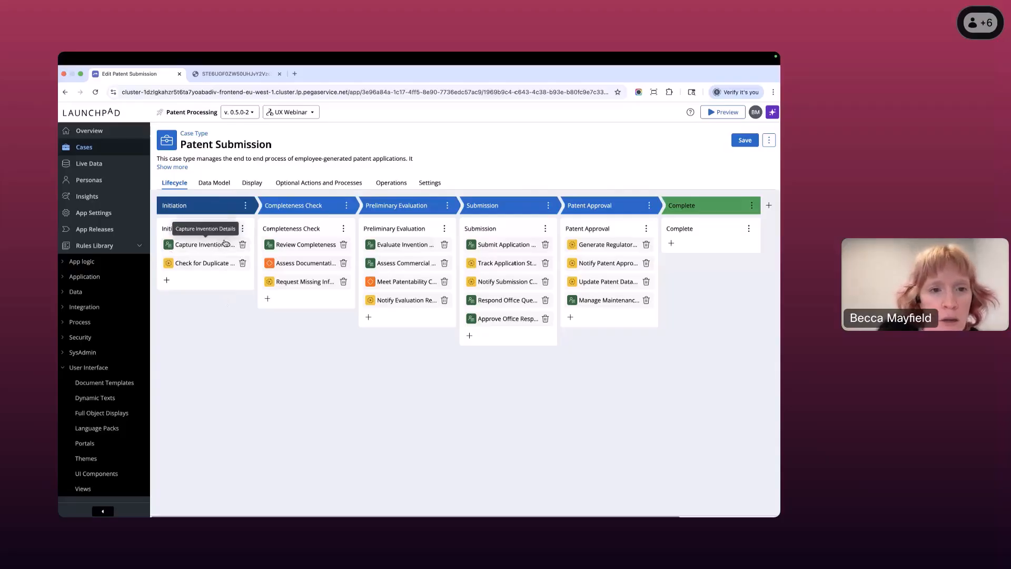
left_click(191, 247)
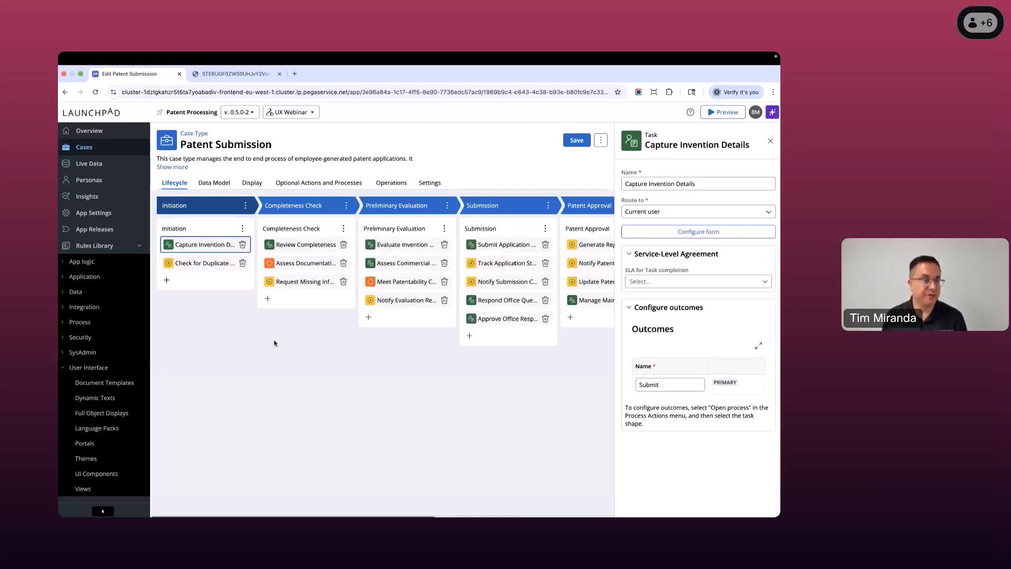
left_click(688, 233)
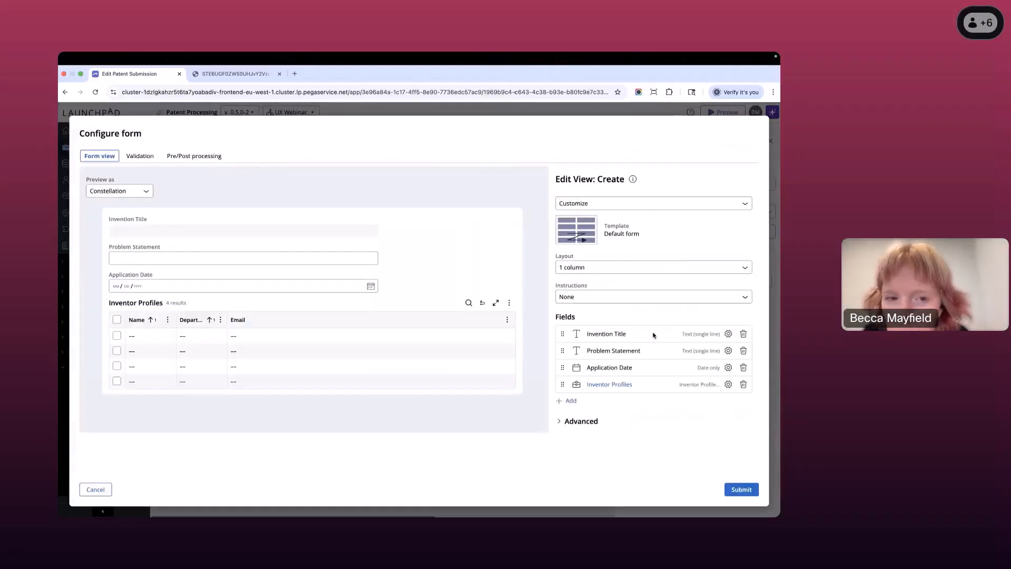
left_click(573, 402)
left_click(629, 387)
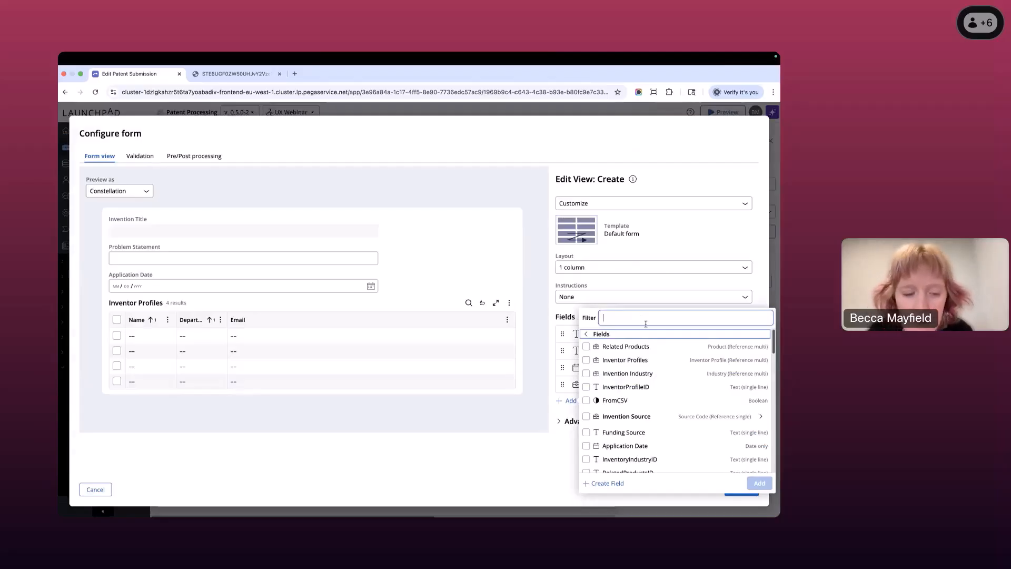
type("desc")
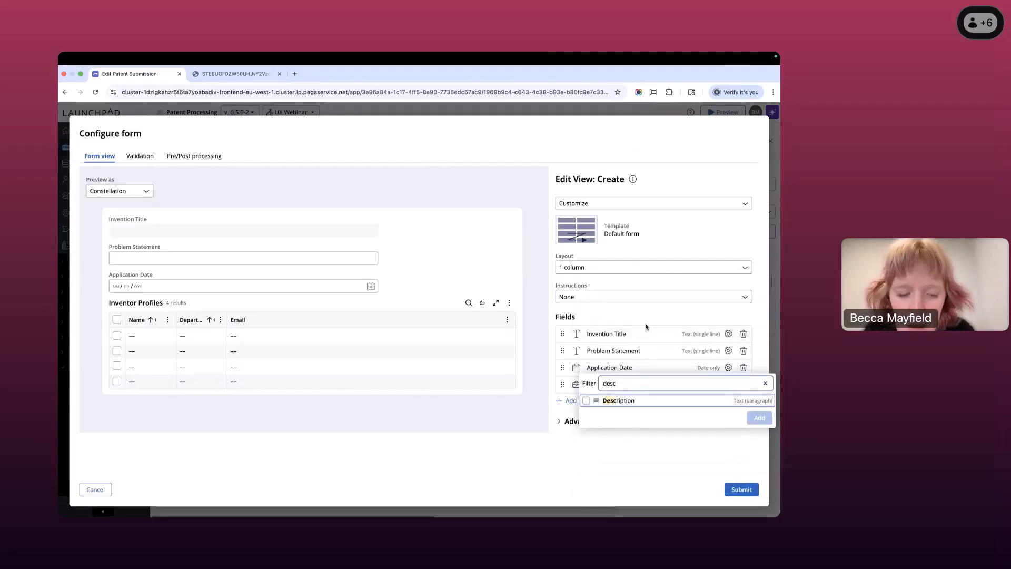
left_click(587, 401)
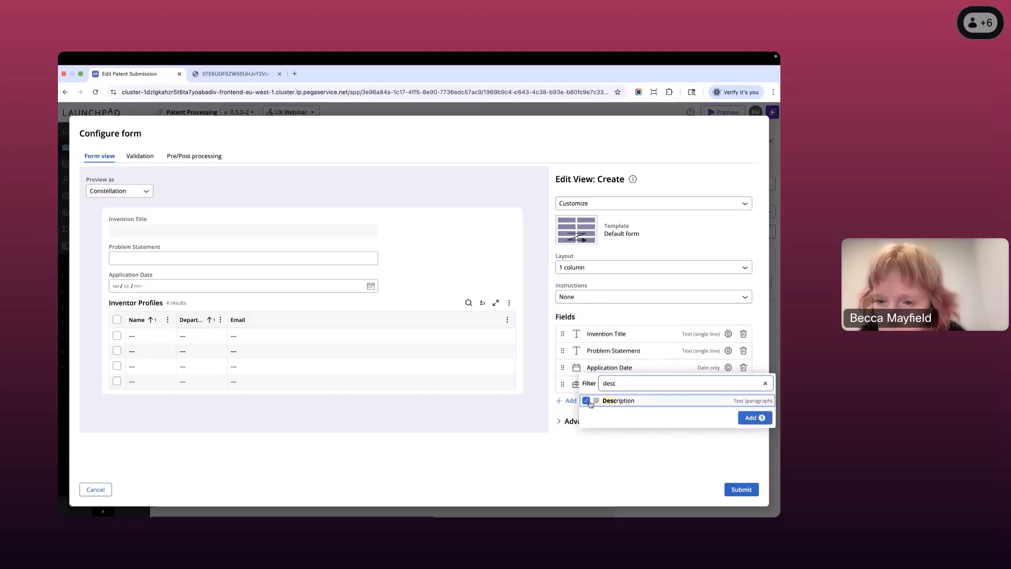
left_click(752, 417)
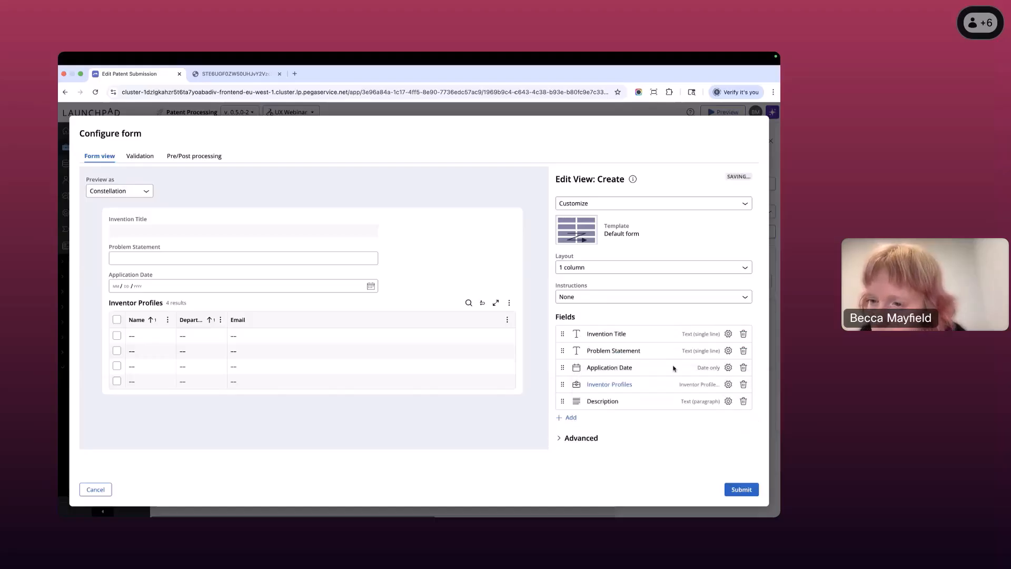
left_click_drag(563, 402, 568, 331)
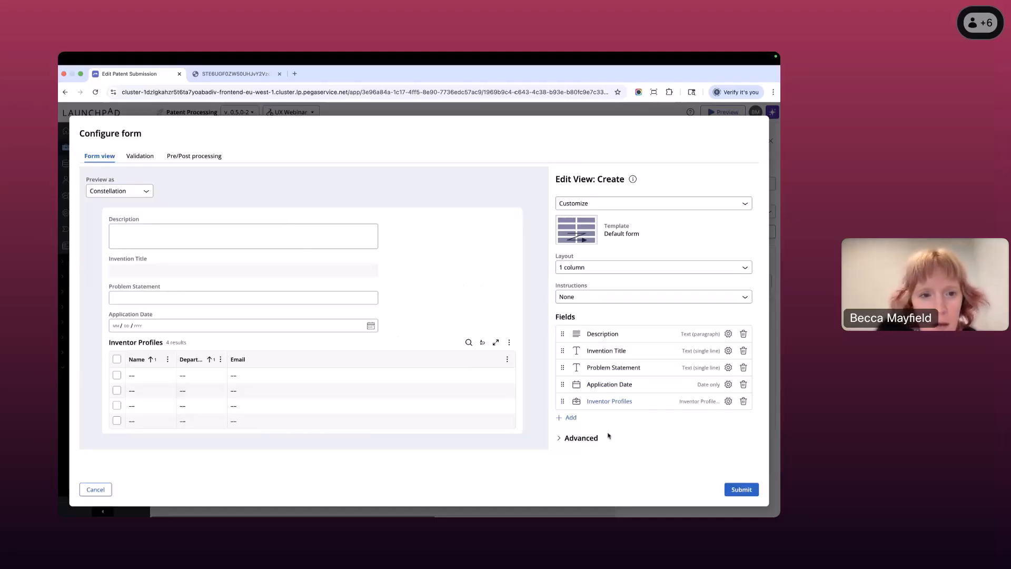
- Search the fields available for the form for "office" and clear the filter
left_click(570, 418)
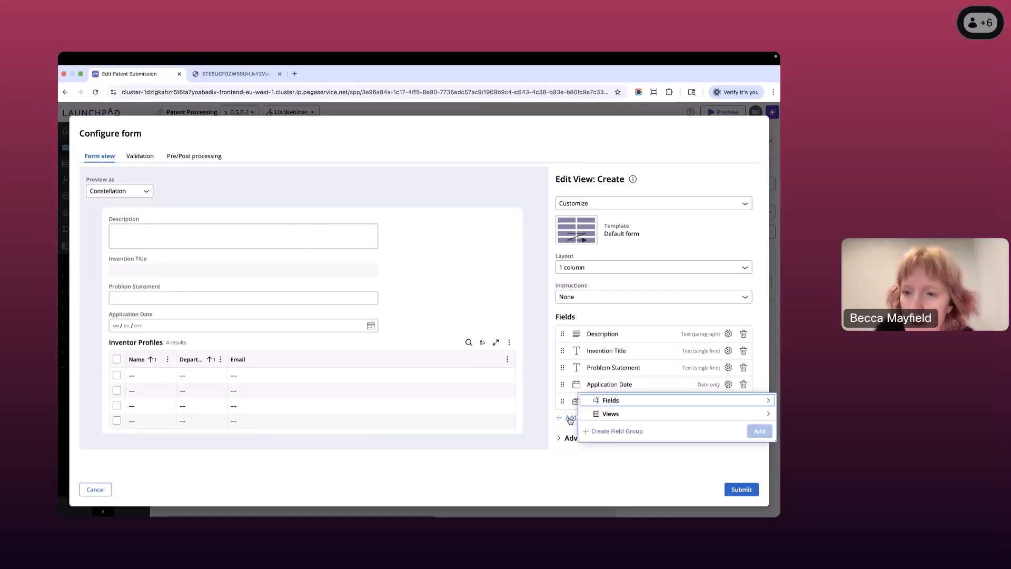
left_click(644, 400)
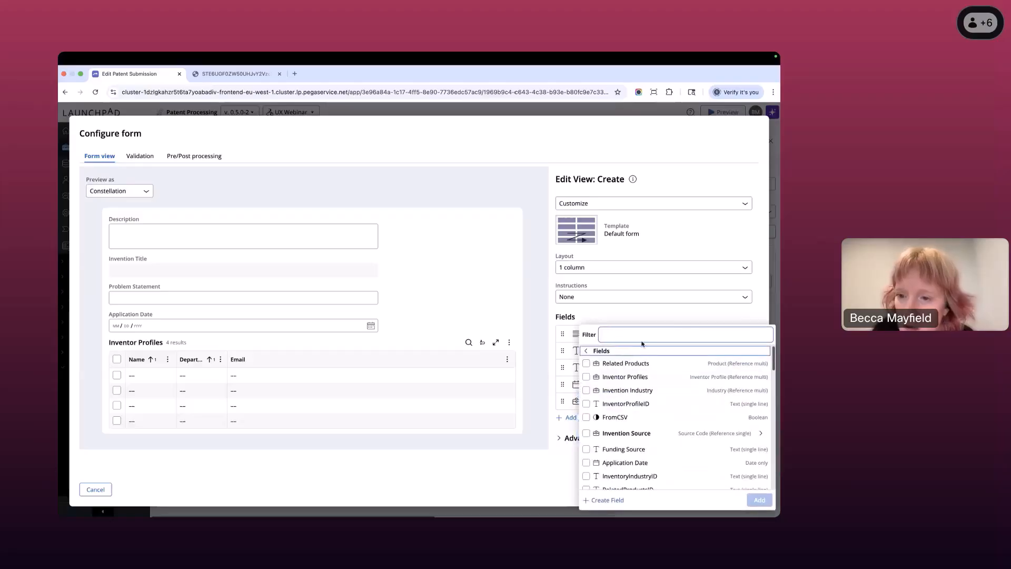
type("o")
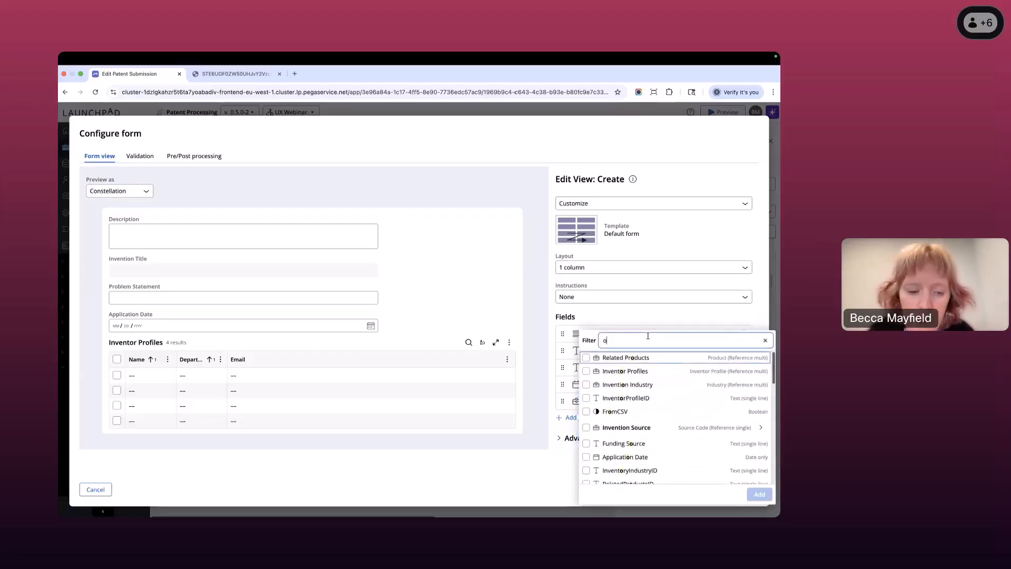
type("ffice")
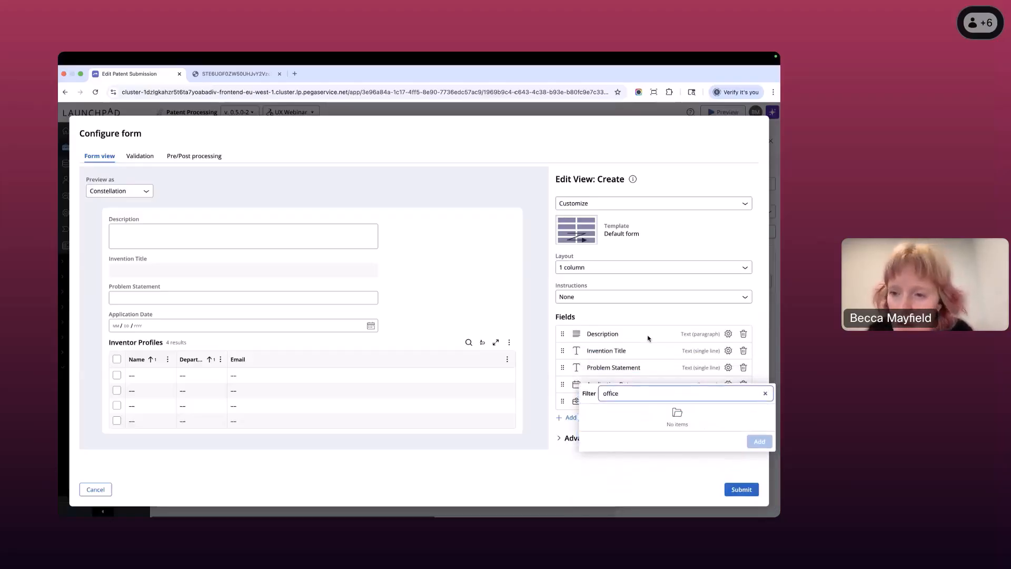
key("BackSpace")
key("BackSpace")
key("BackSpace")
key("BackSpace")
key("BackSpace")
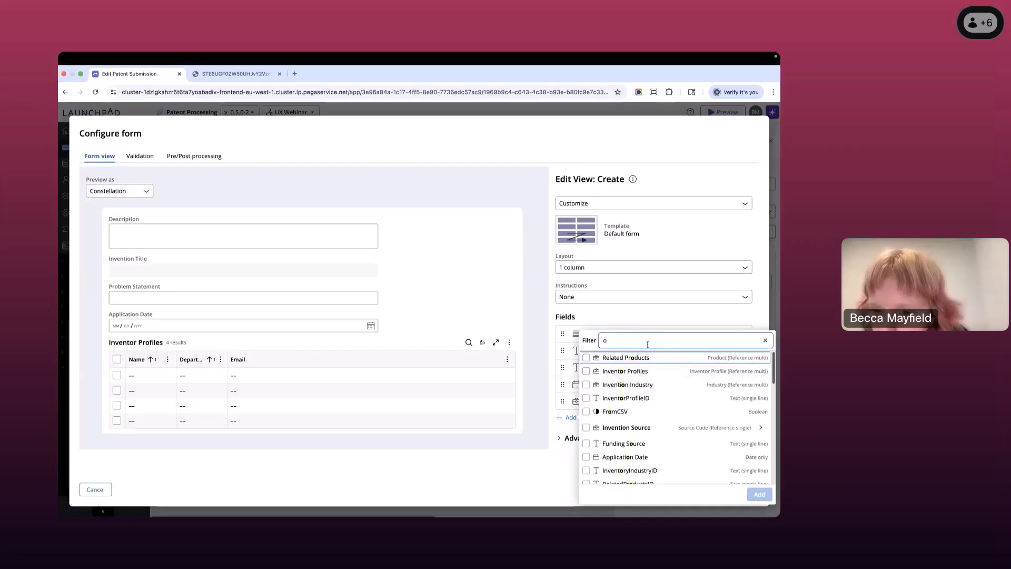
key("BackSpace")
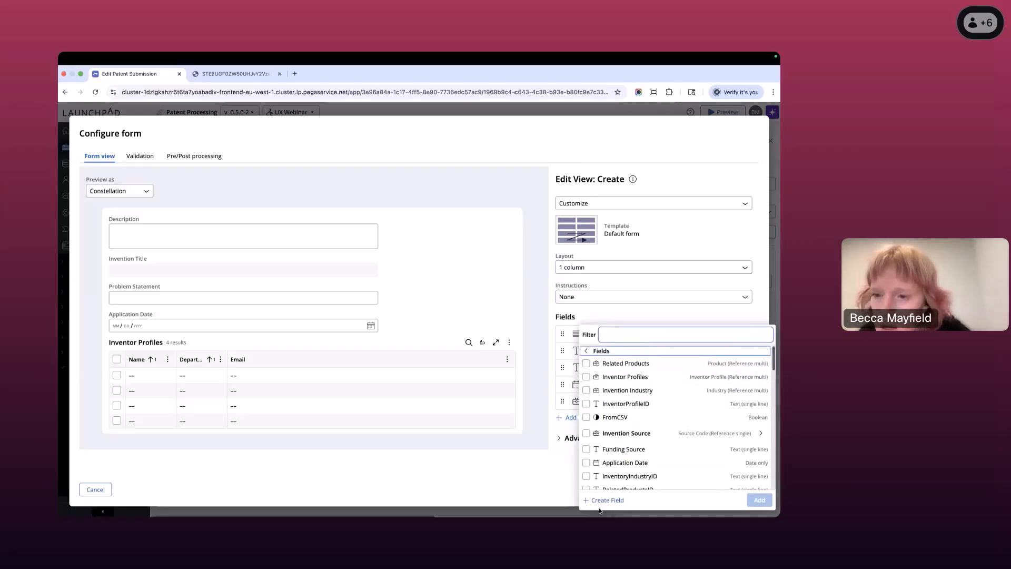
- Create a new form field named Office location with the type Location
left_click(604, 500)
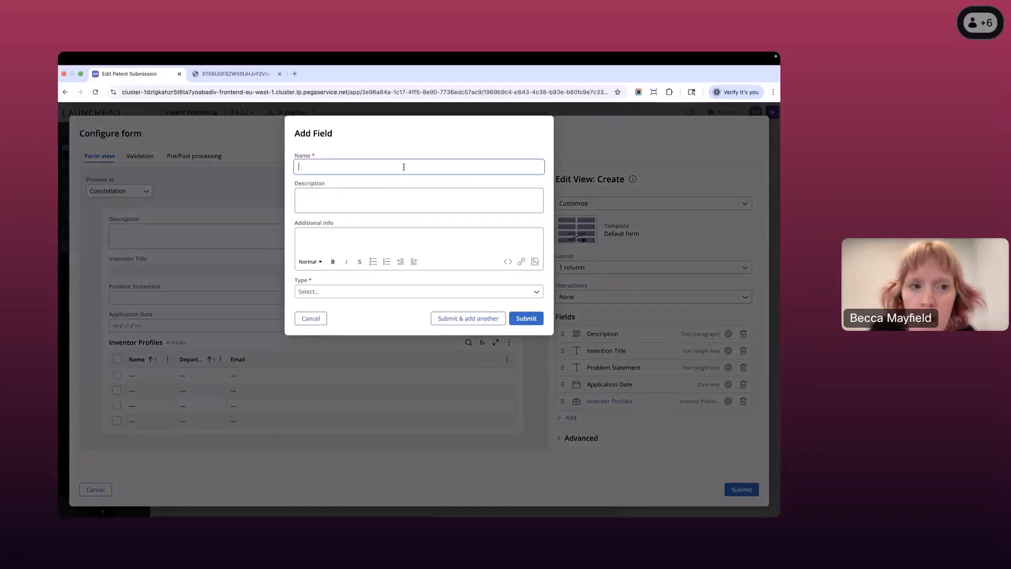
type("Office ")
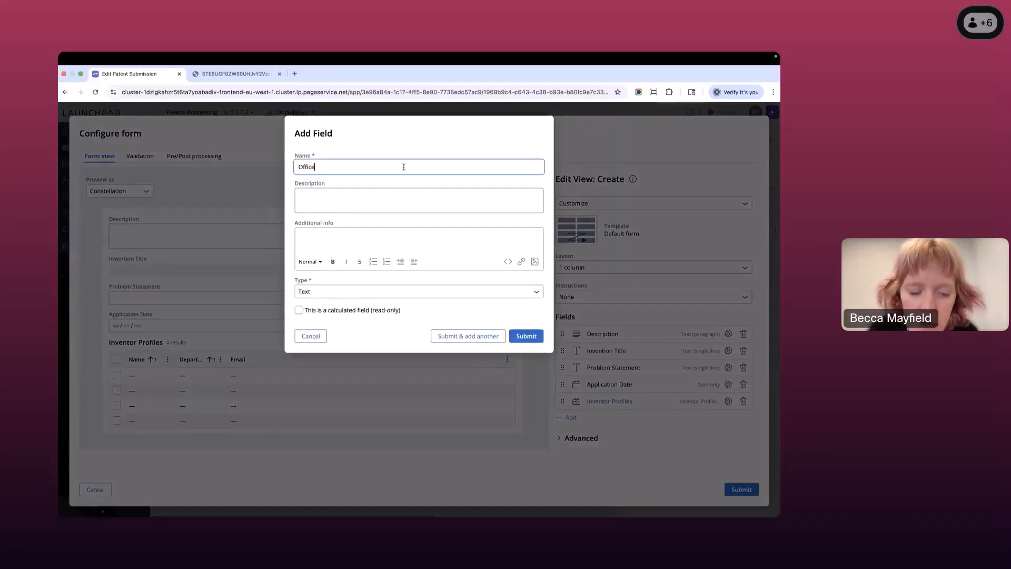
type("locat")
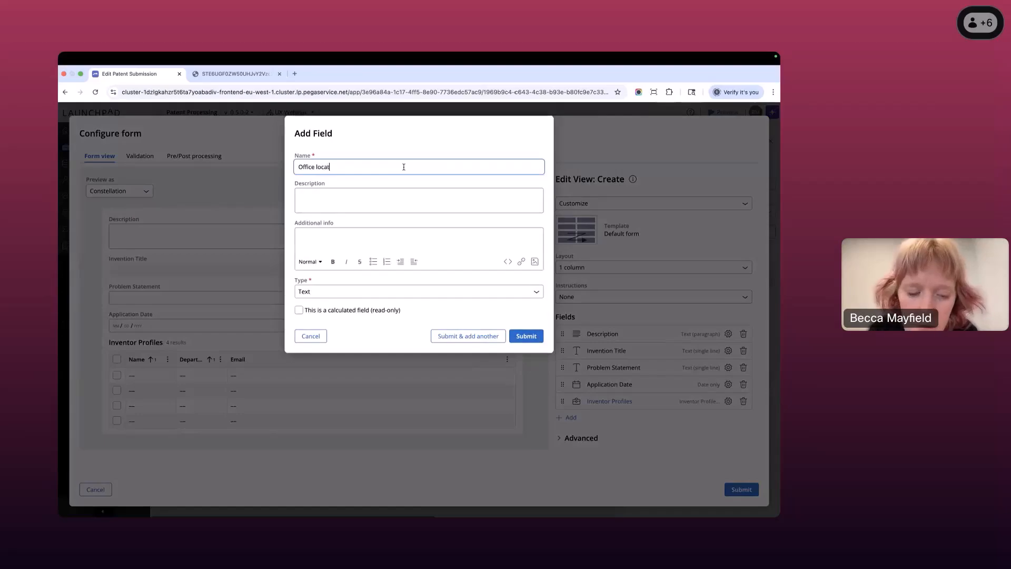
type("ion")
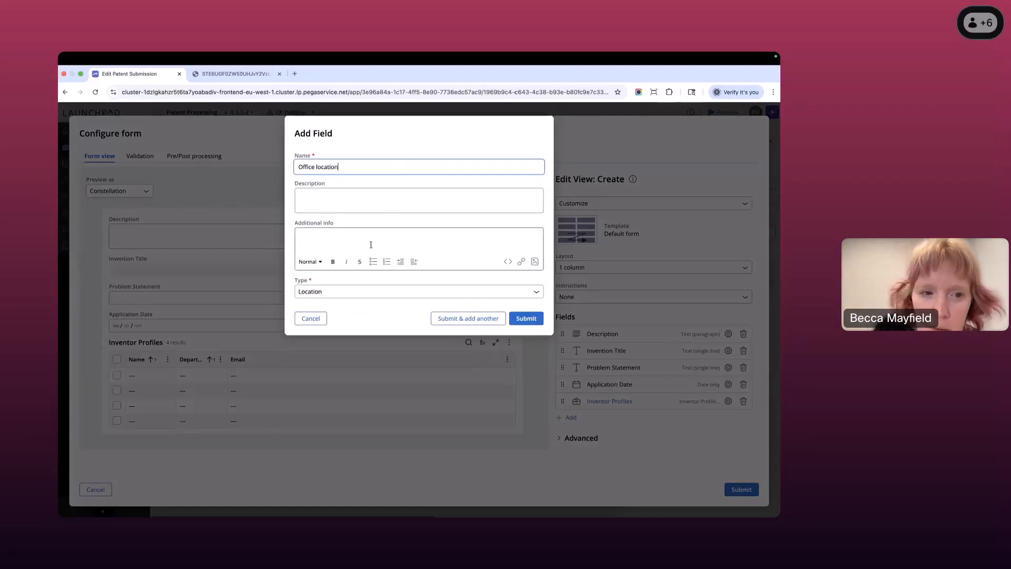
left_click(360, 280)
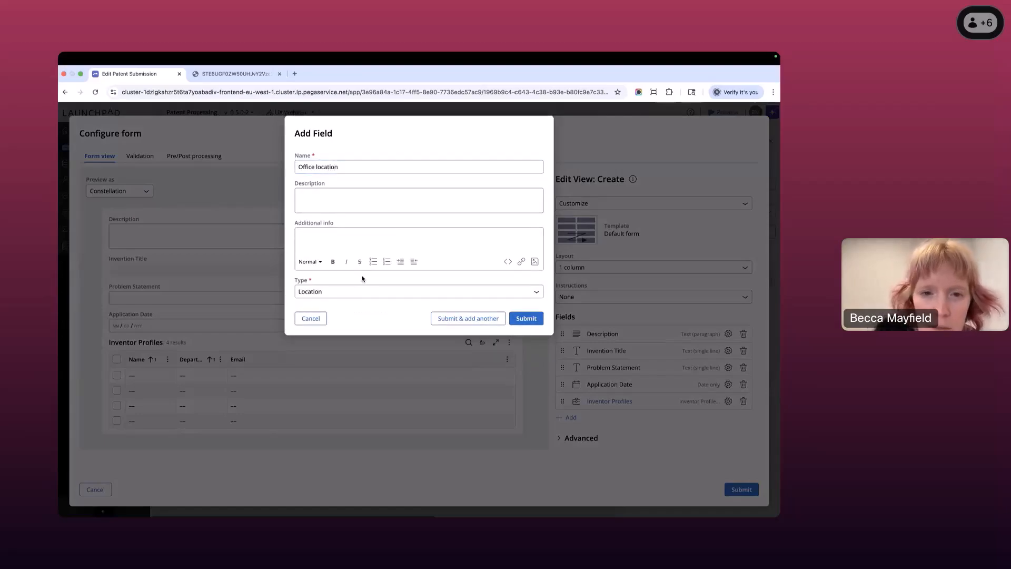
left_click(525, 320)
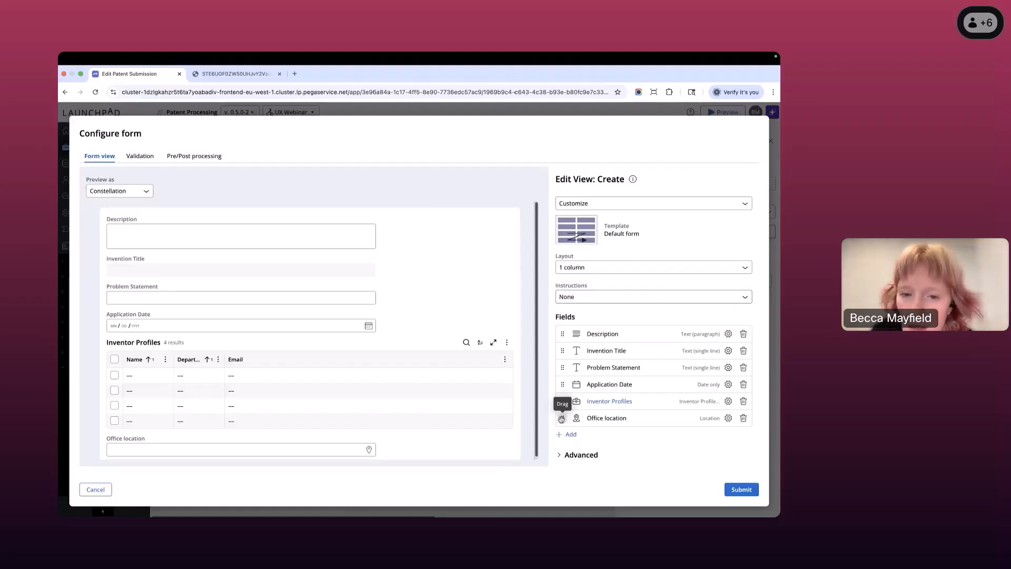
- Place Office location above Inventor Profiles in the form, then submit the form configuration and save the case type
mouse_move(562, 418)
left_mouse_down()
mouse_move(576, 344)
mouse_move(563, 350)
mouse_move(565, 404)
left_mouse_up()
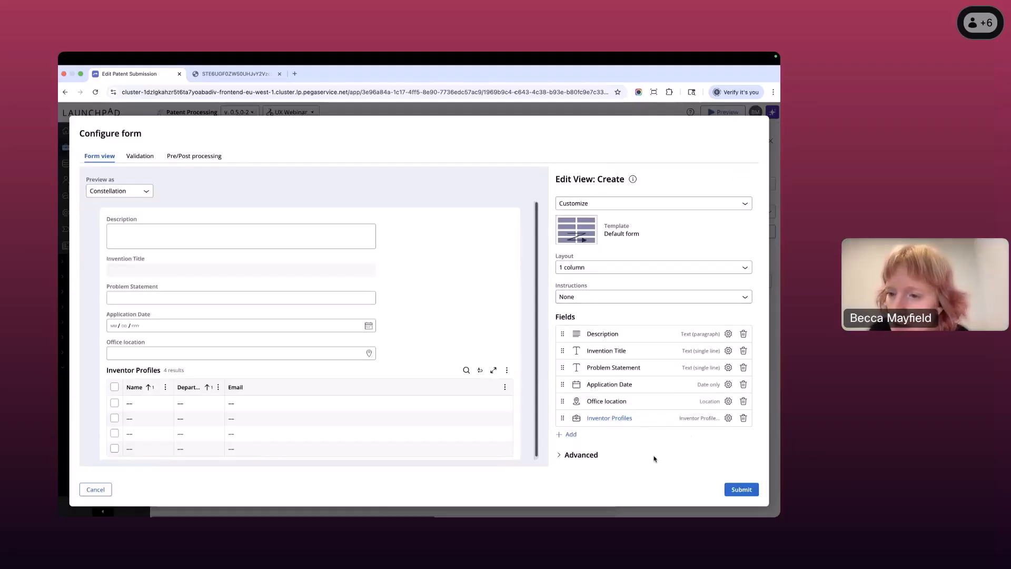
left_click(741, 489)
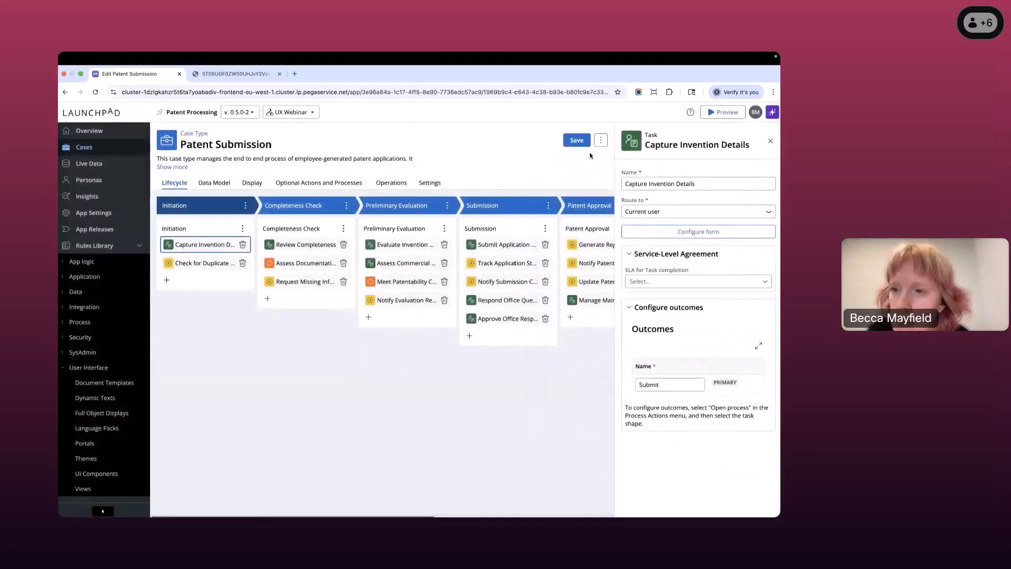
left_click(578, 140)
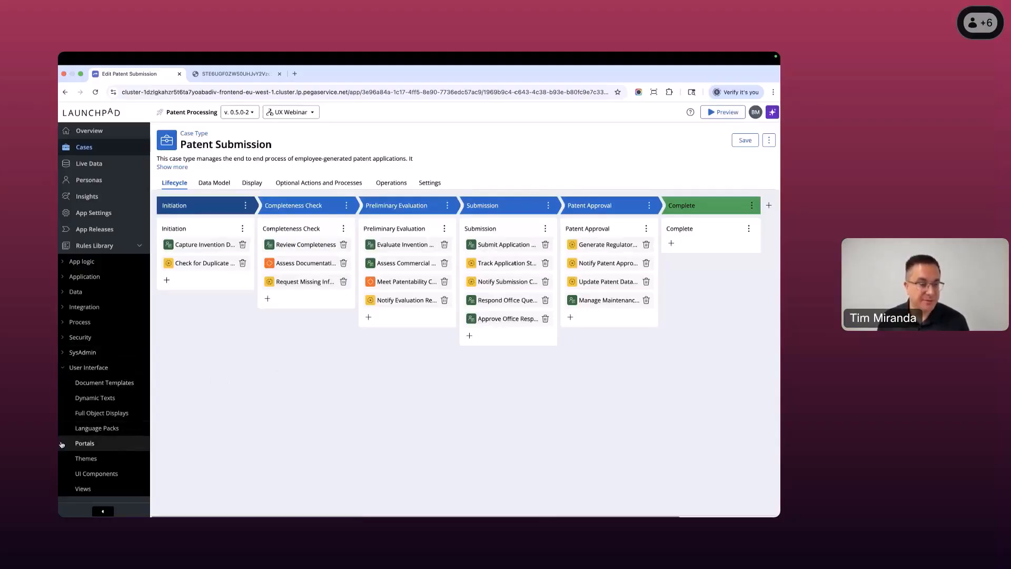
- Open the Work Portal from the application's portals for editing
left_click(87, 445)
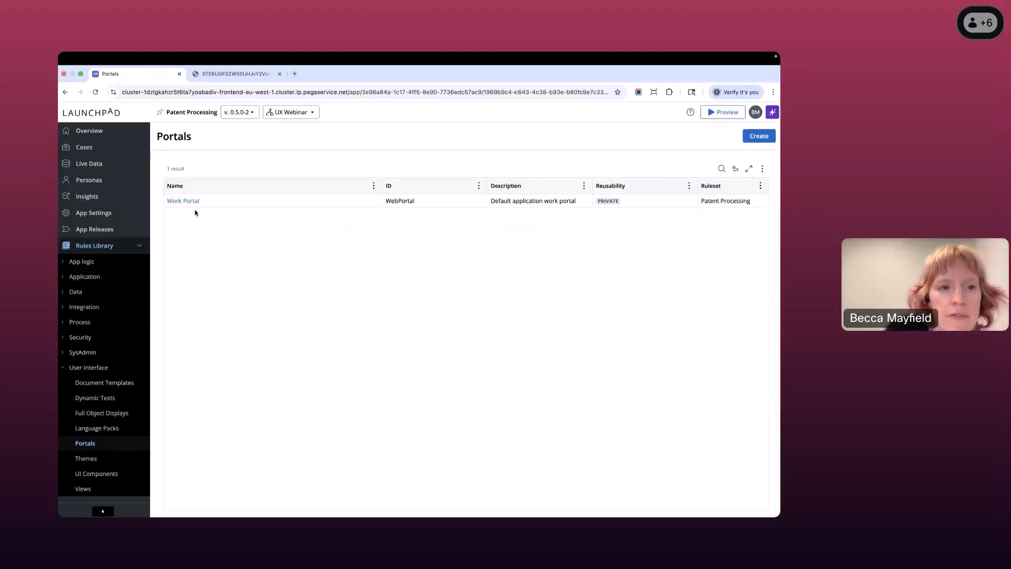
mouse_move(188, 204)
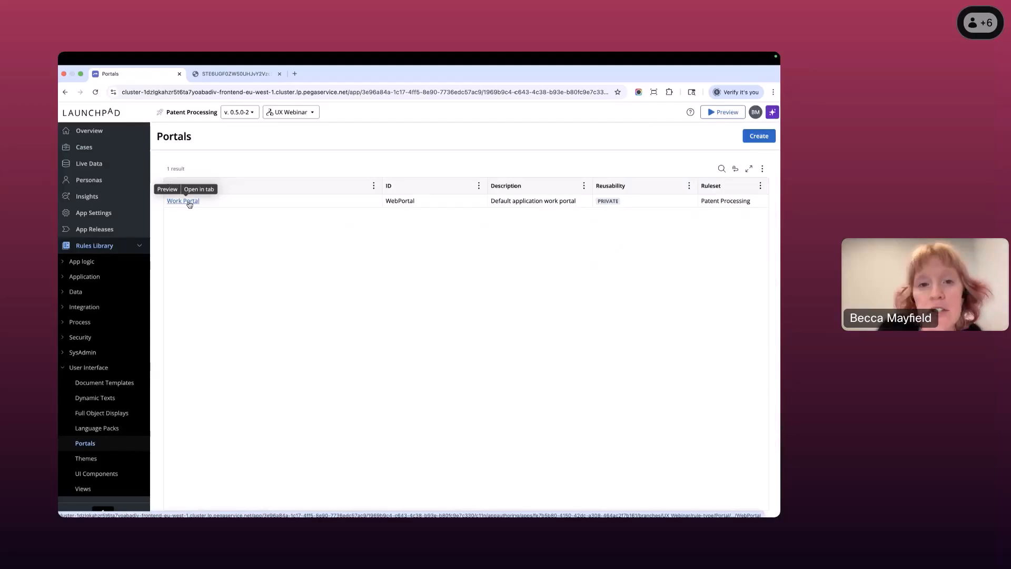
left_click(189, 203)
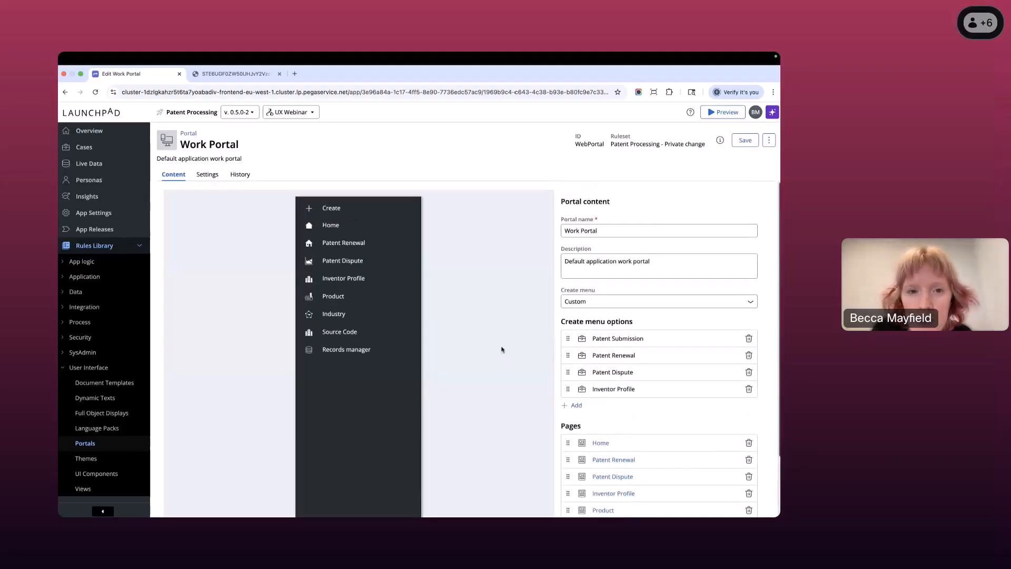
- Add the existing Patent Submissions page to the Work Portal's pages, filtering the available pages by "sub"
scroll(523, 428, "down", 3)
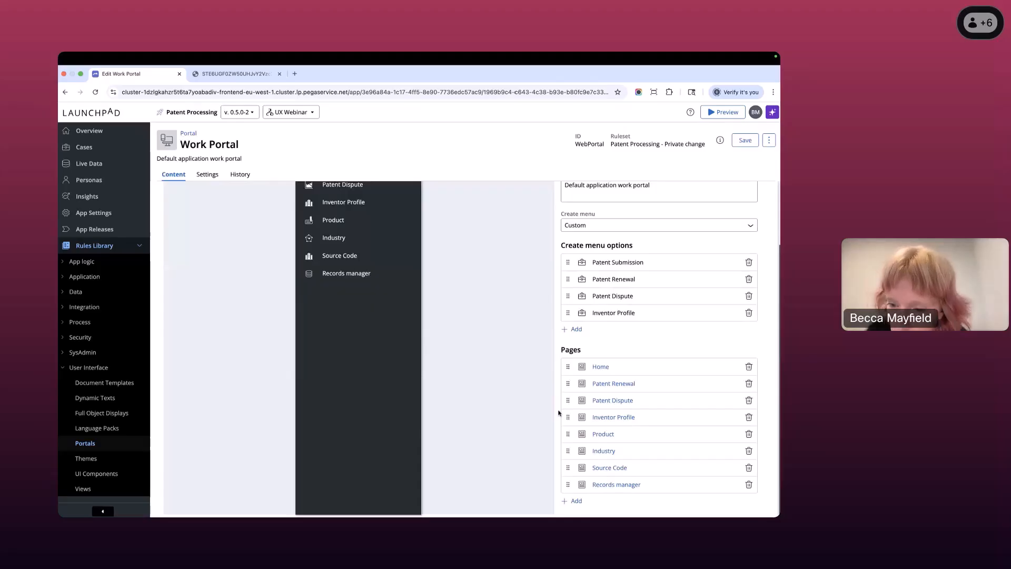
left_click(578, 502)
left_click(582, 477)
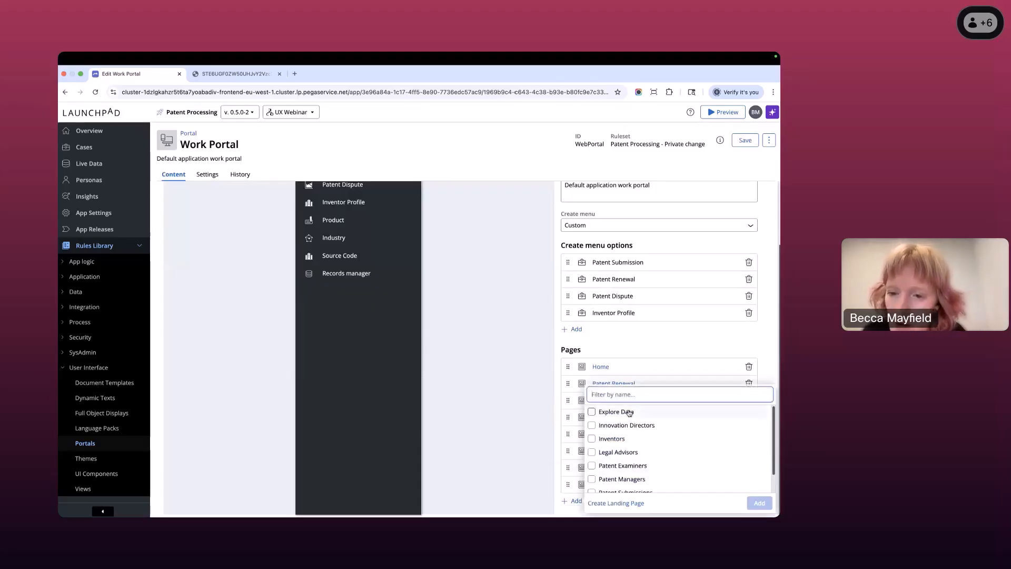
type("sub")
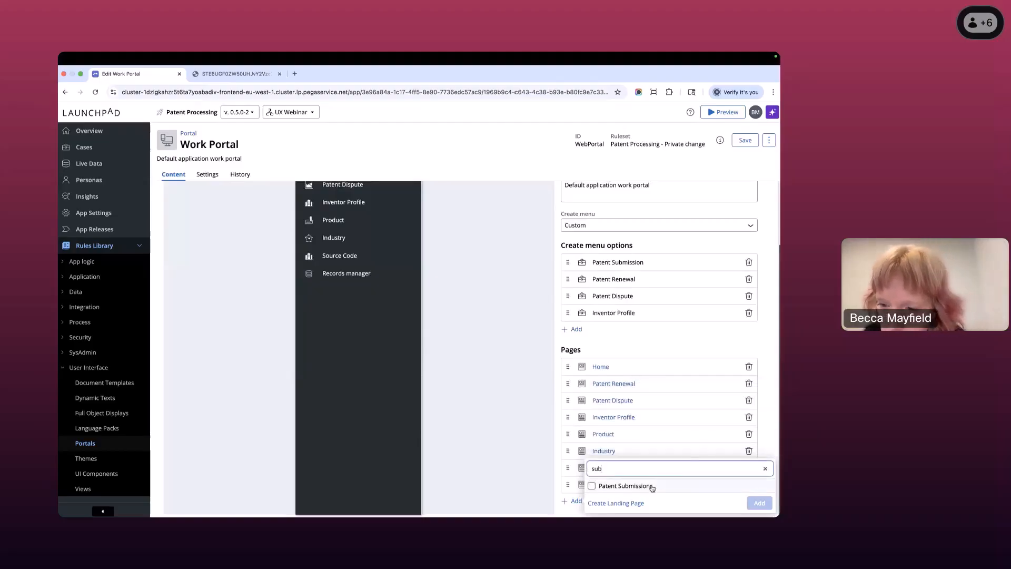
left_click(653, 487)
left_click(752, 503)
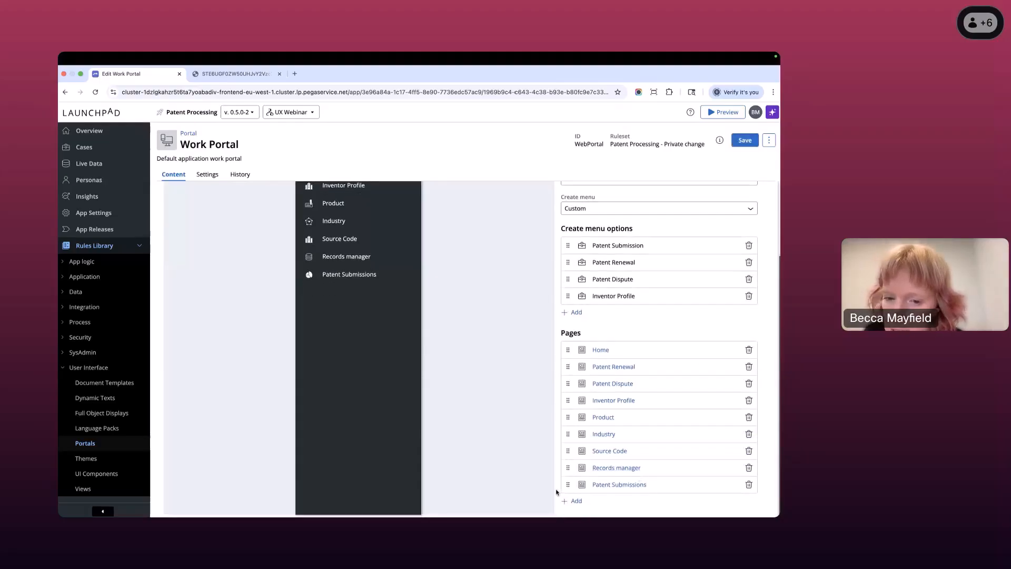
- Move Patent Submissions directly below Home in the portal's page list and save the portal
left_click_drag(566, 483, 565, 361)
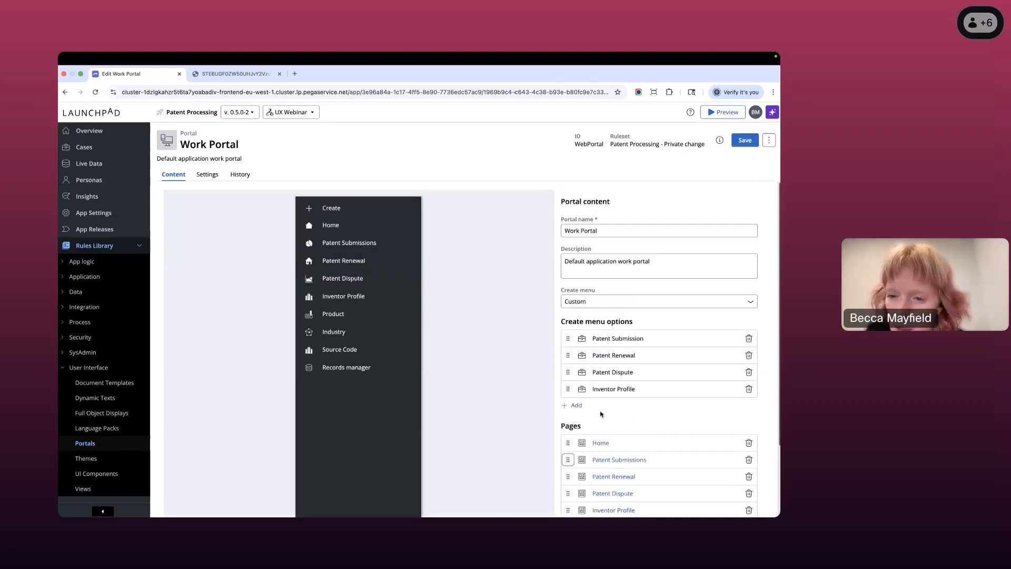
left_click(740, 141)
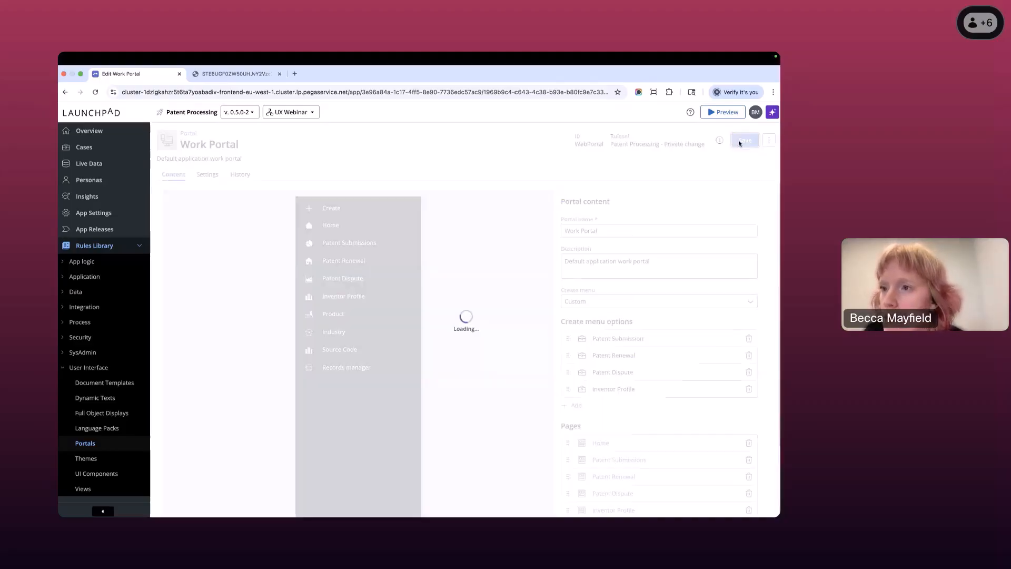
- Open the Patent Submissions landing page from the portal's pages and narrow its uppermost insight to half the page width
scroll(549, 328, "down", 3)
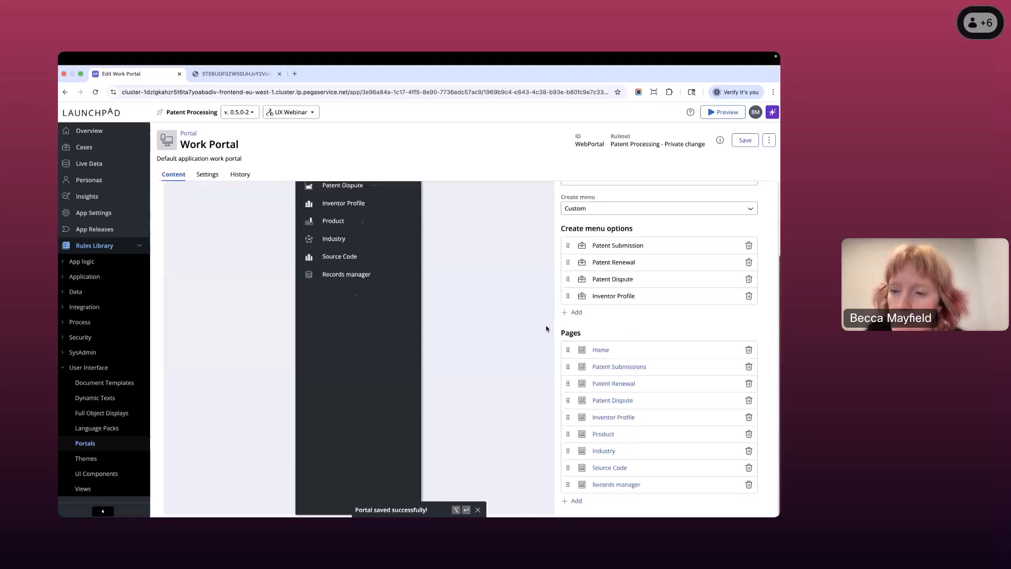
left_click(620, 367)
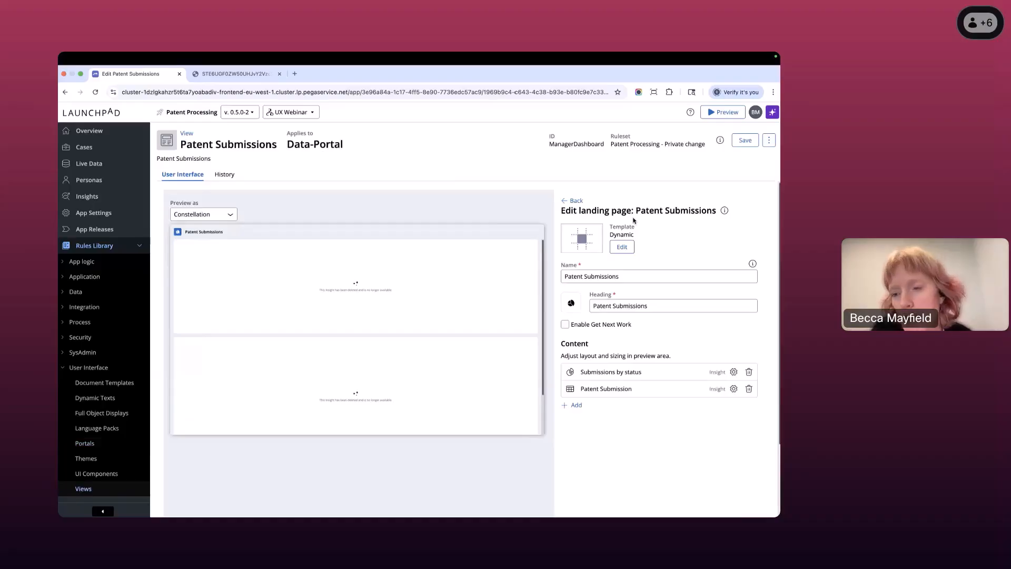
left_click(507, 290)
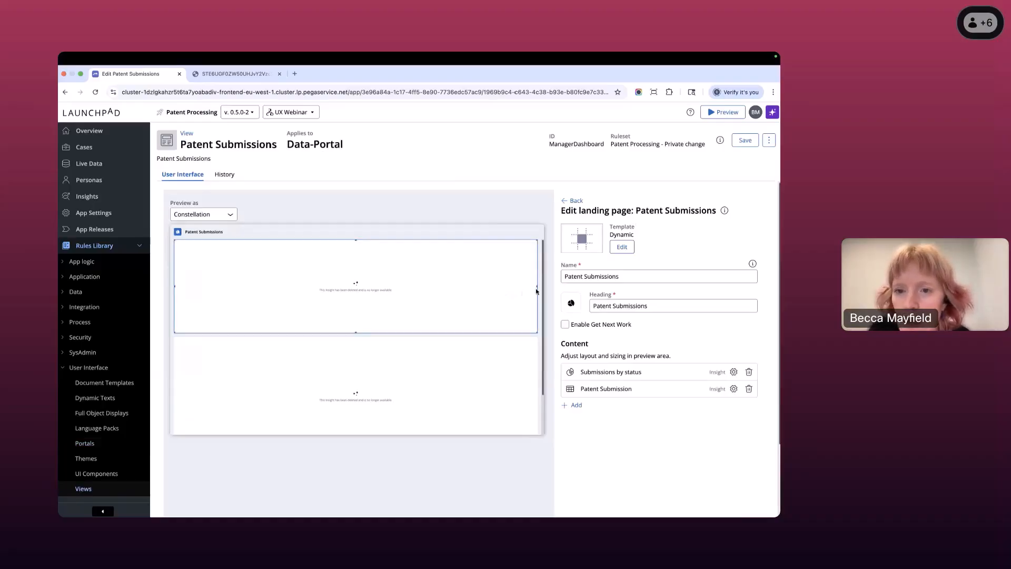
left_click_drag(535, 286, 349, 282)
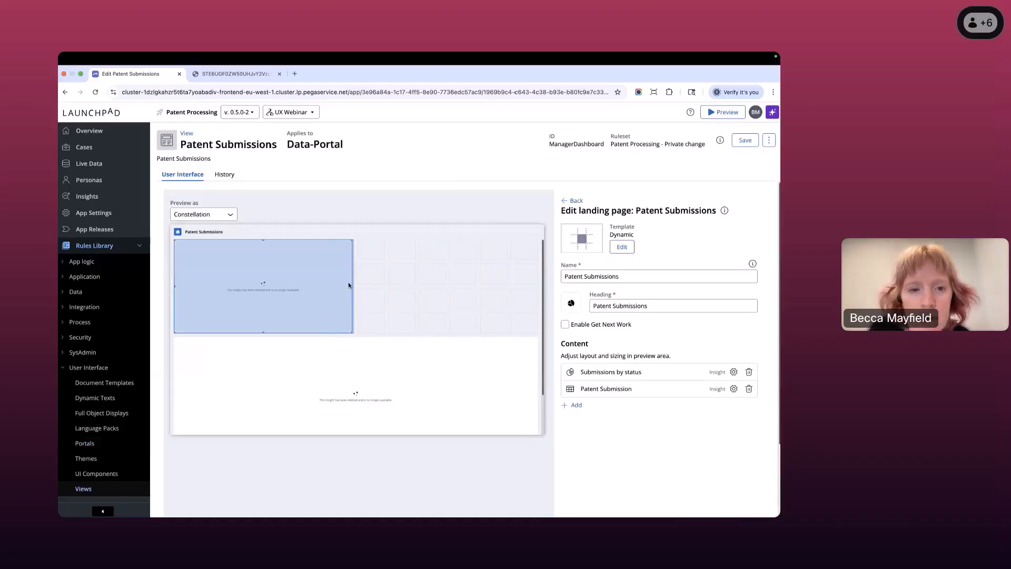
- Add the insight Patent submissions by industry to the landing page content, filtering the available insights by "ind"
left_click(576, 406)
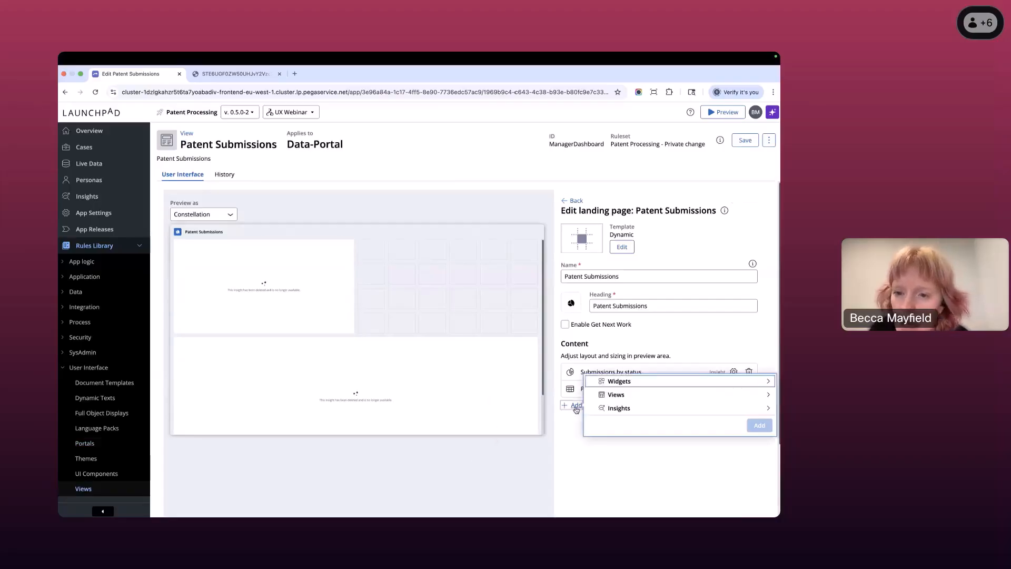
left_click(663, 409)
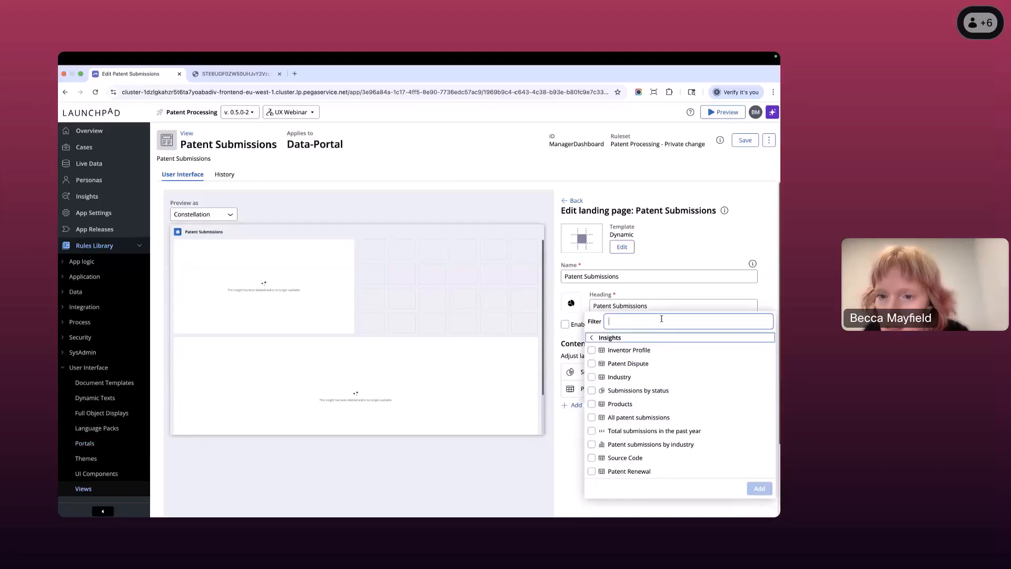
type("ind")
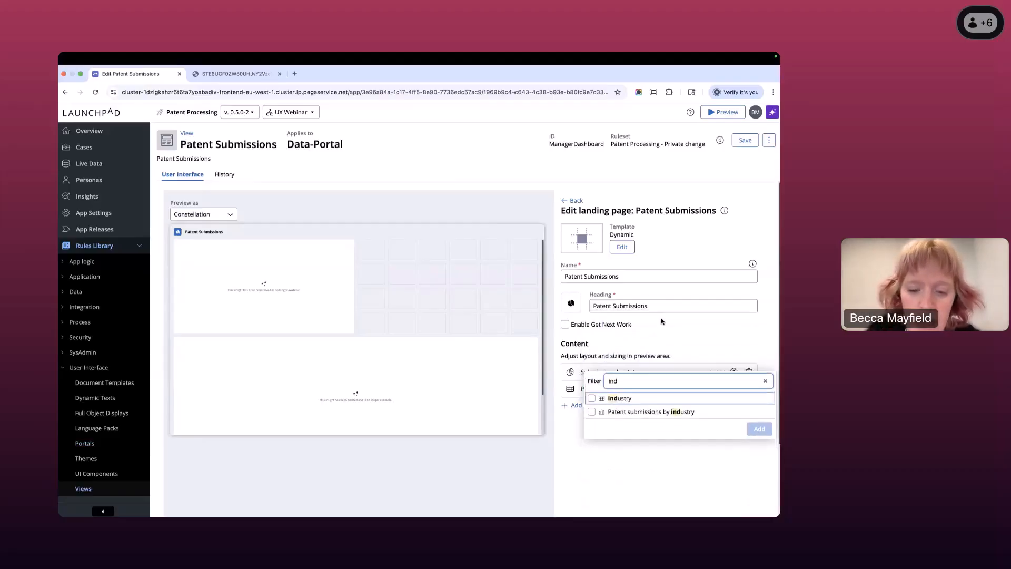
left_click(653, 412)
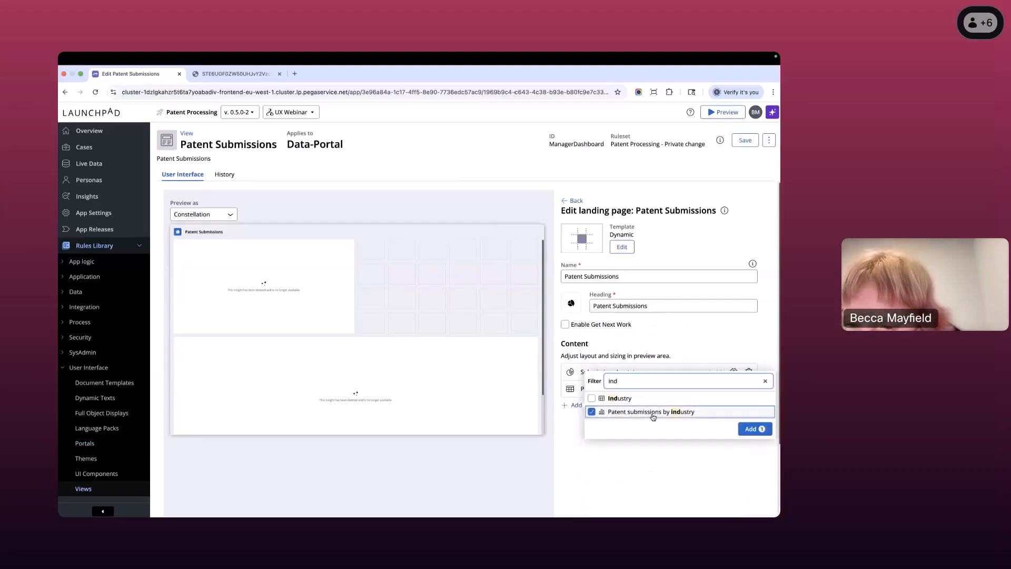
left_click(753, 429)
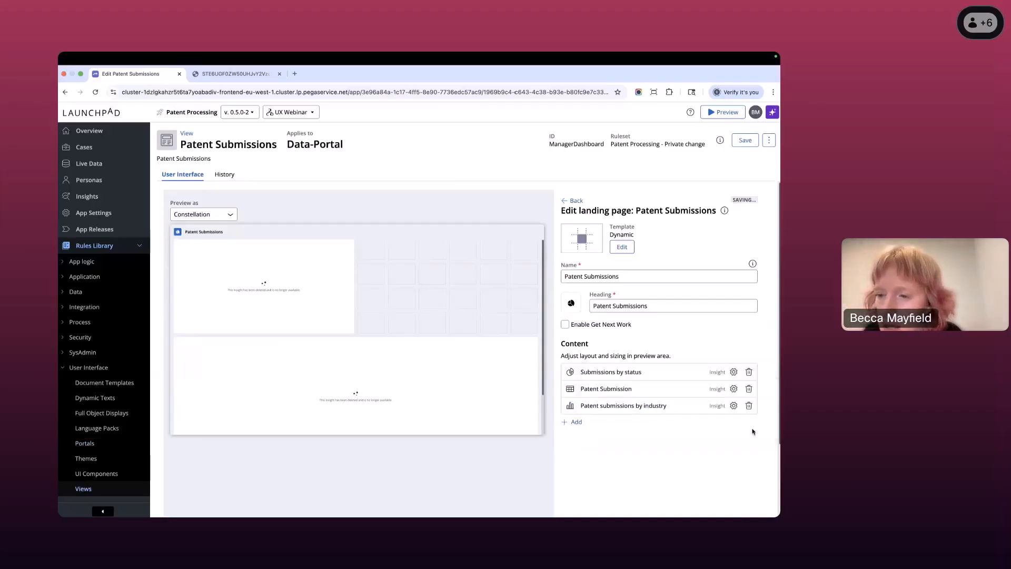
- Place the new industry insight beside the uppermost one, enlarge it to fill the rest of that row, and save the landing page
scroll(474, 300, "down", 3)
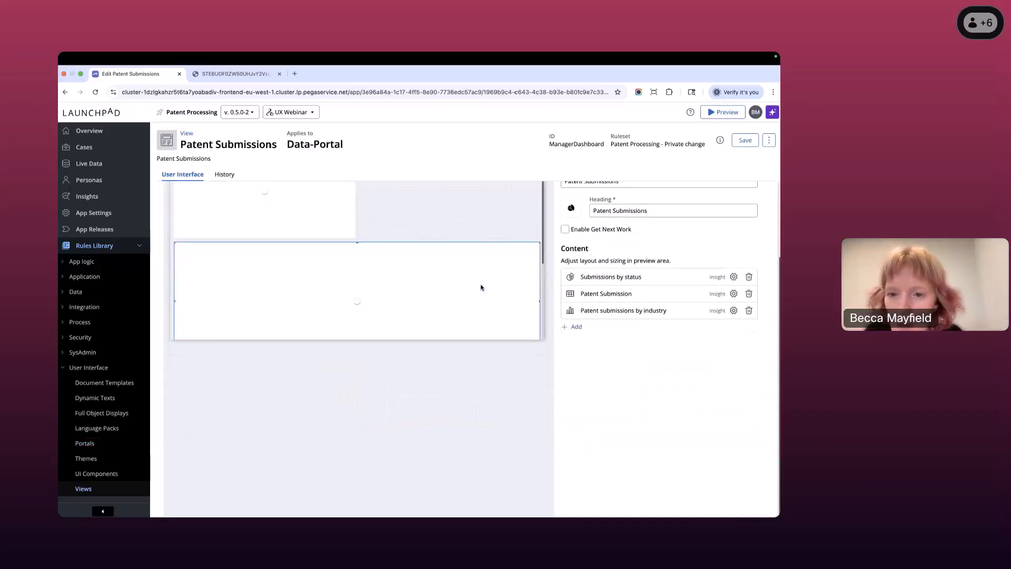
scroll(493, 240, "up", 3)
scroll(501, 261, "down", 2)
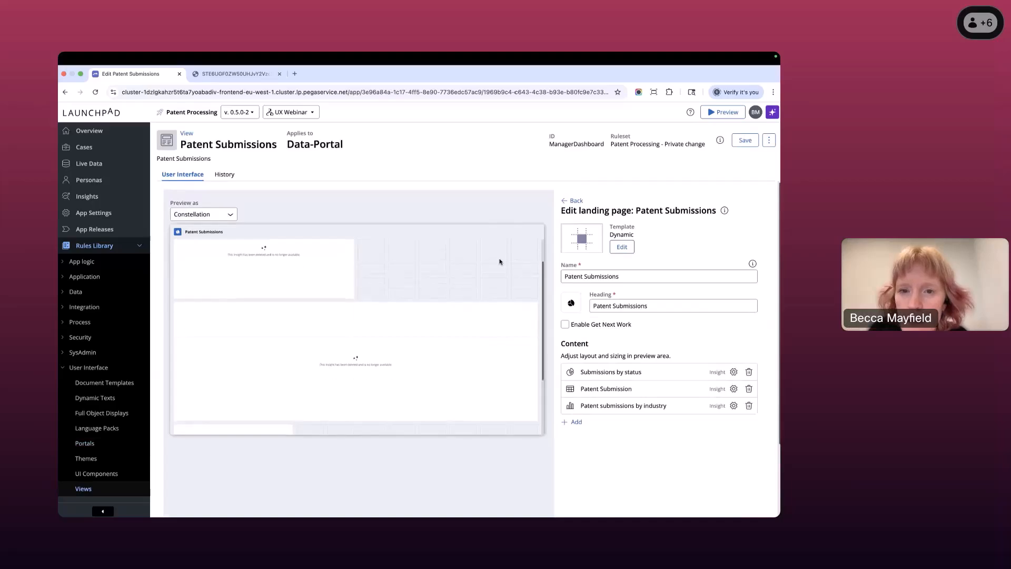
left_click_drag(210, 409, 388, 271)
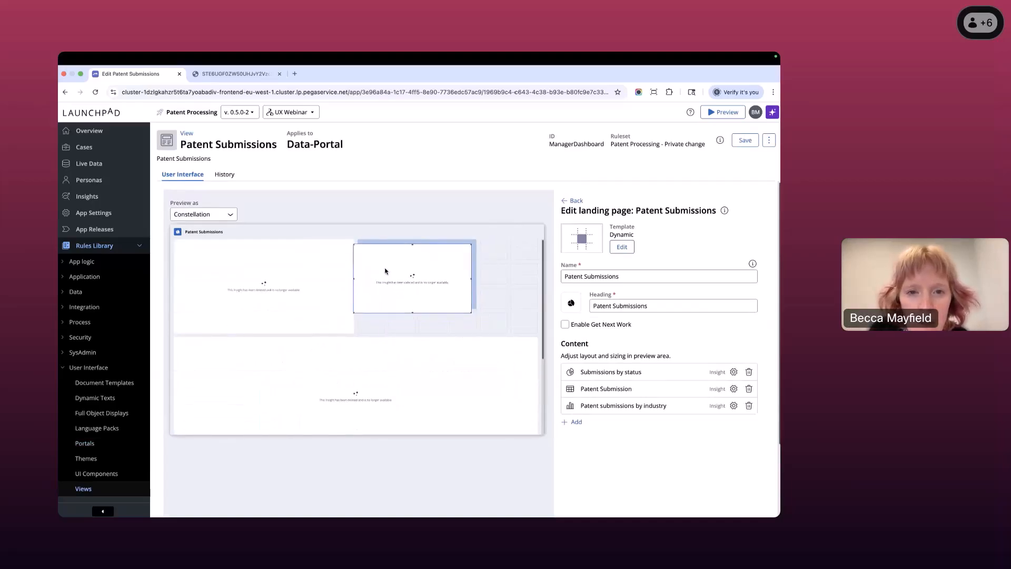
left_click_drag(475, 308, 540, 333)
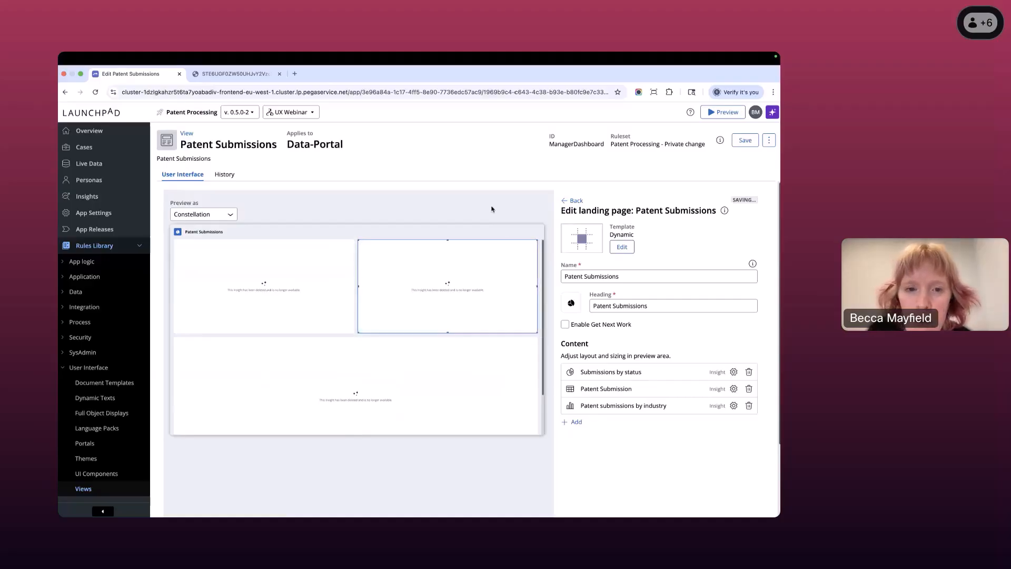
left_click(454, 223)
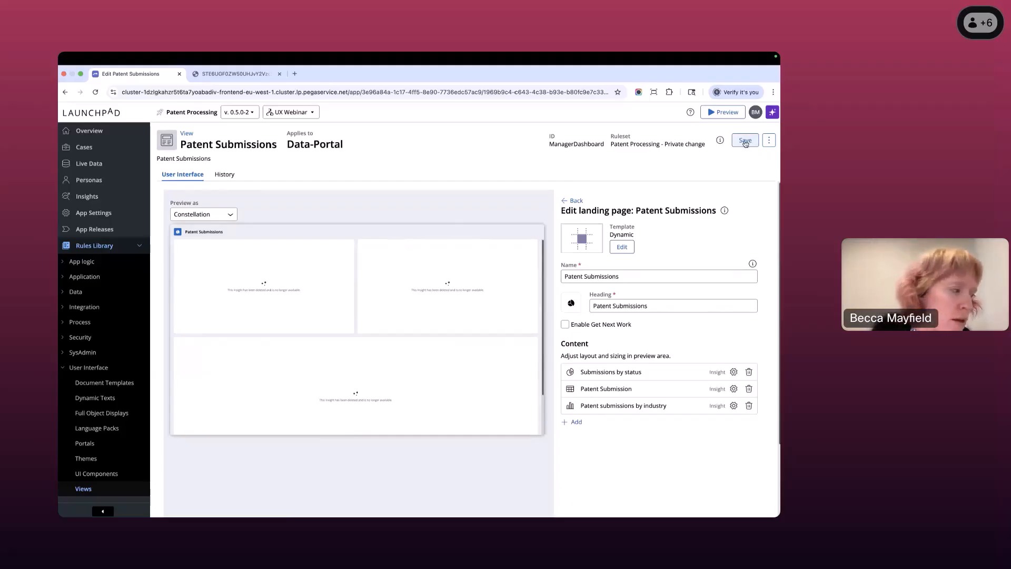
left_click(743, 143)
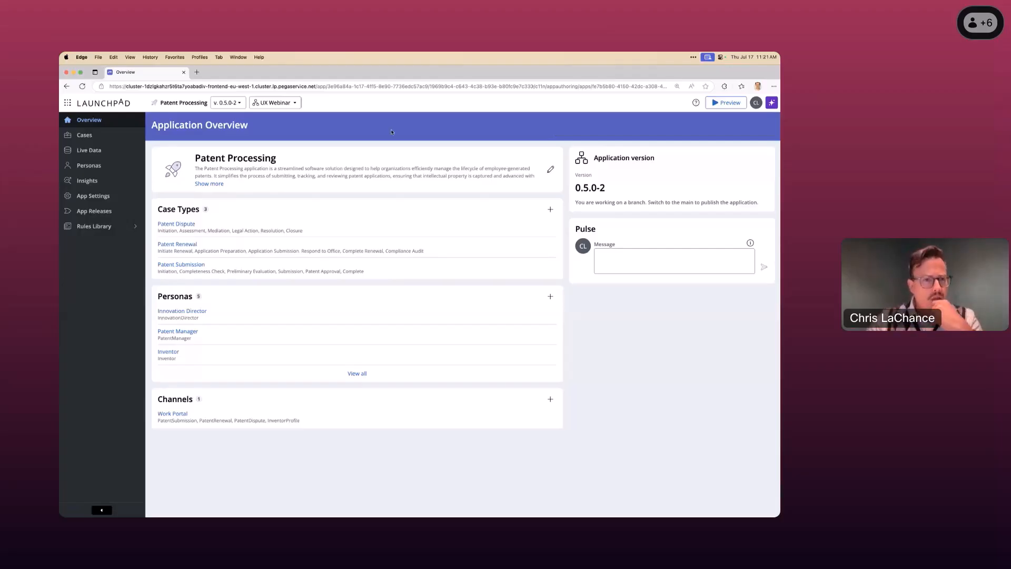
- Open the application's Original brand theme from the app settings
left_click(103, 197)
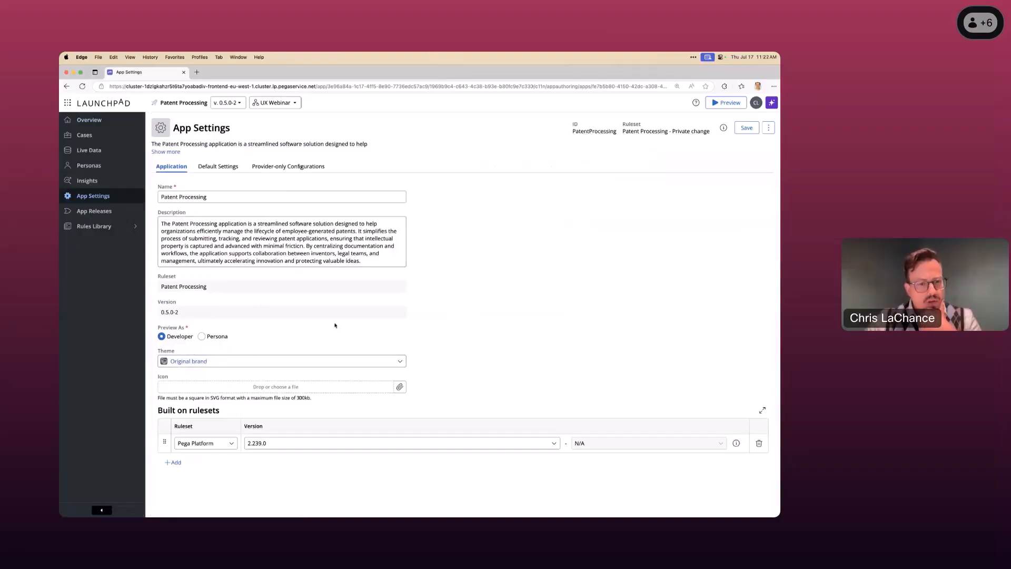
left_click(195, 362)
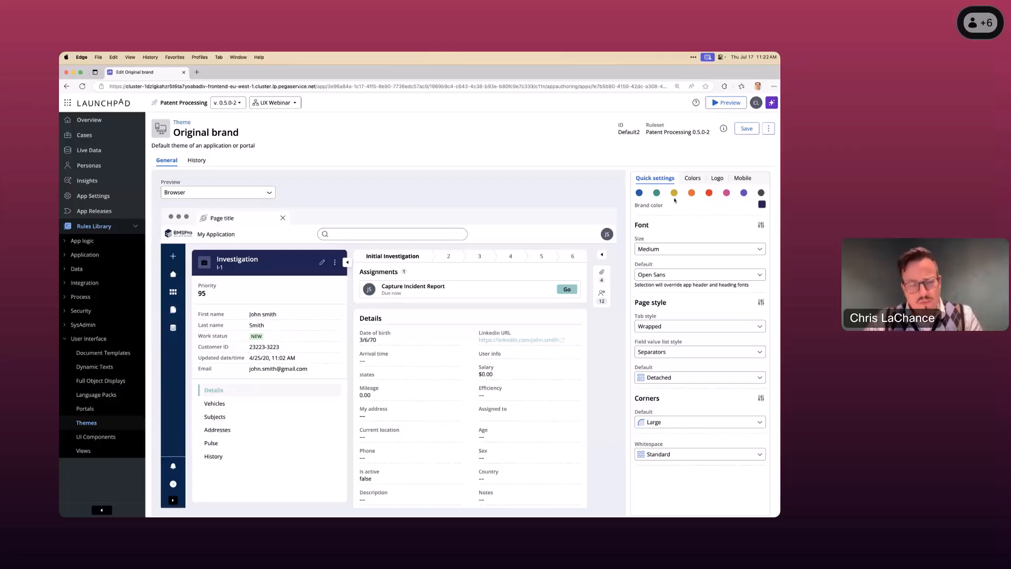
- Try the red, yellow, green and blue preset brand colors on the theme
left_click(709, 194)
left_click(674, 193)
left_click(657, 193)
left_click(639, 192)
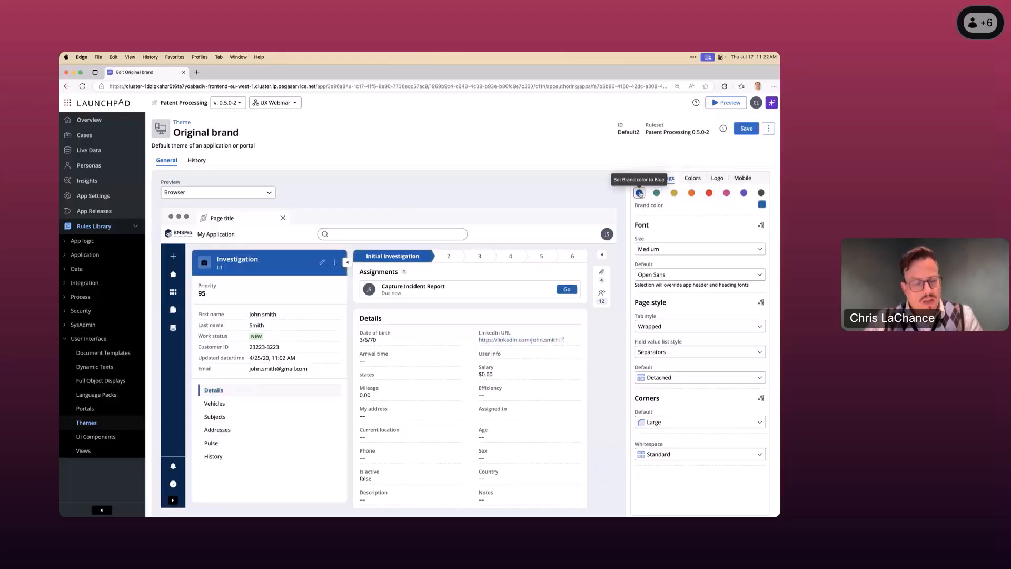
- Set the theme's brand color to Purple and its font size to Small
left_click(743, 193)
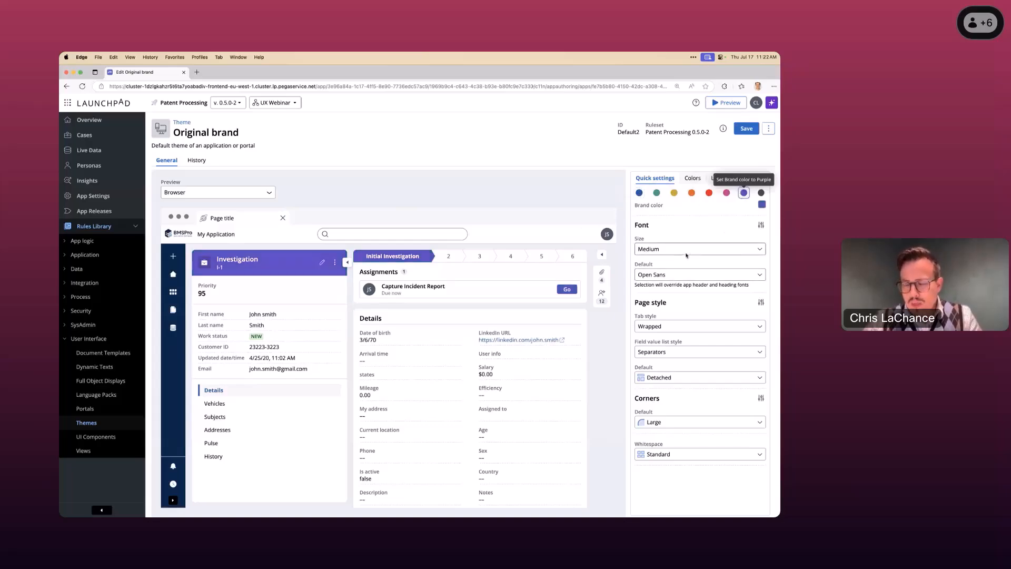
left_click(715, 249)
left_click(684, 262)
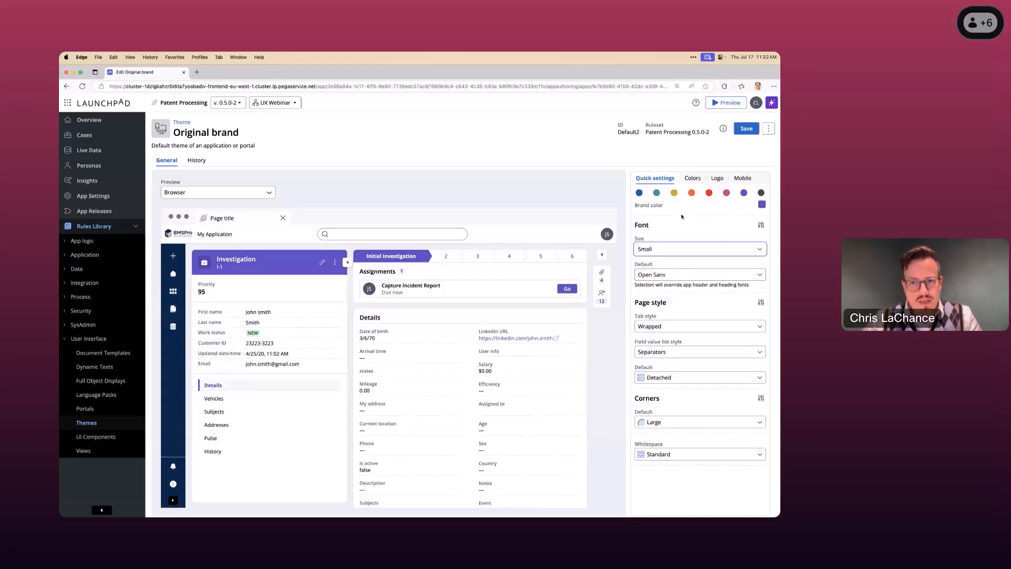
- Set the theme's default font to Roboto Slab
left_click(687, 274)
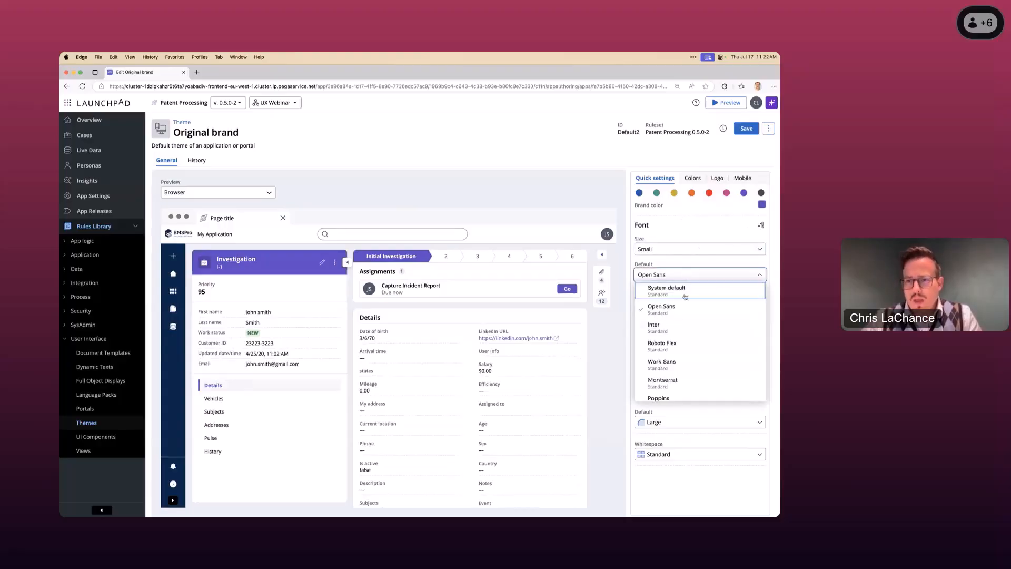
scroll(688, 337, "down", 3)
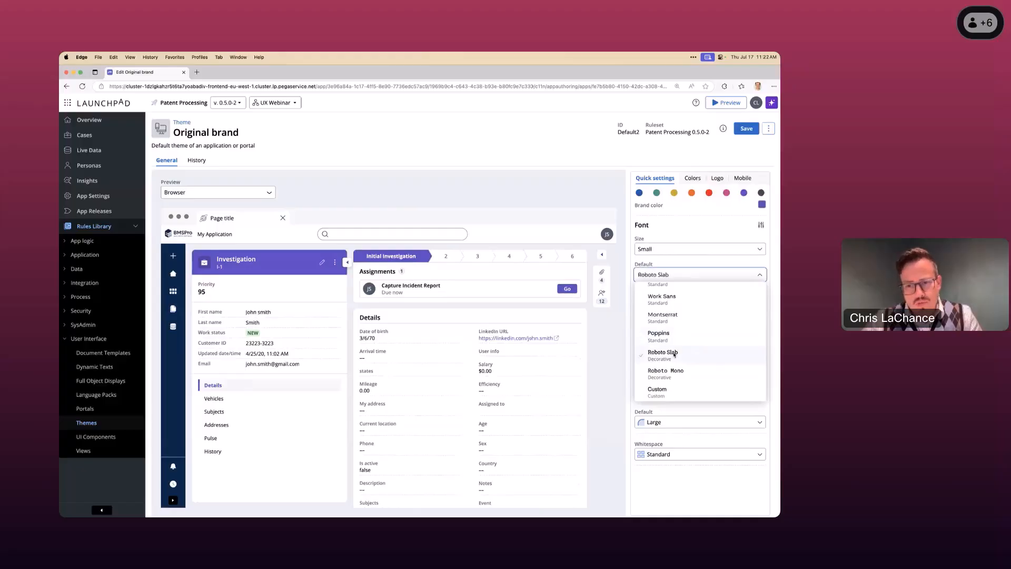
left_click(686, 352)
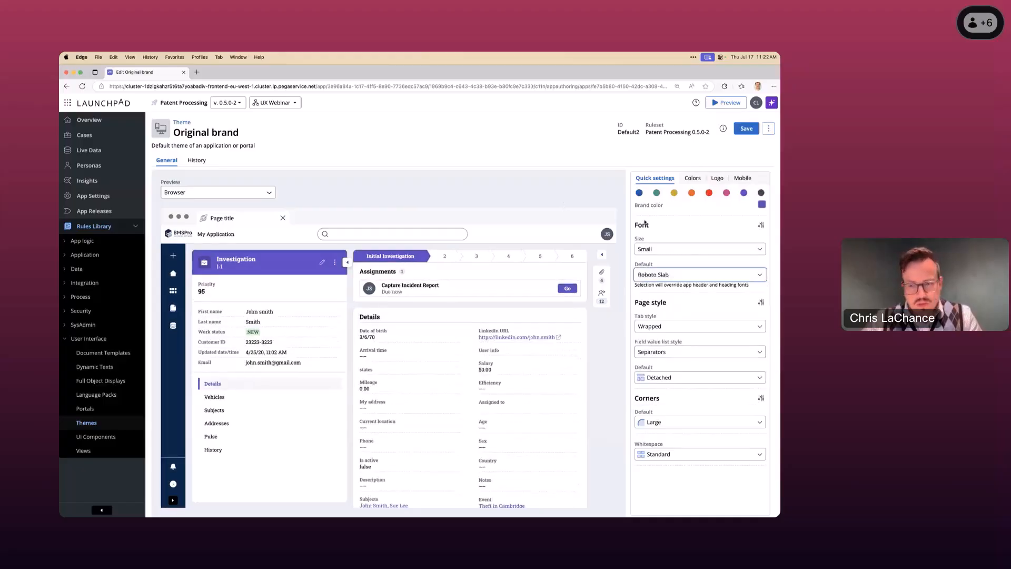
- Show the advanced font settings and set the app header font to Poppins and the headings font to Roboto Mono
left_click(762, 226)
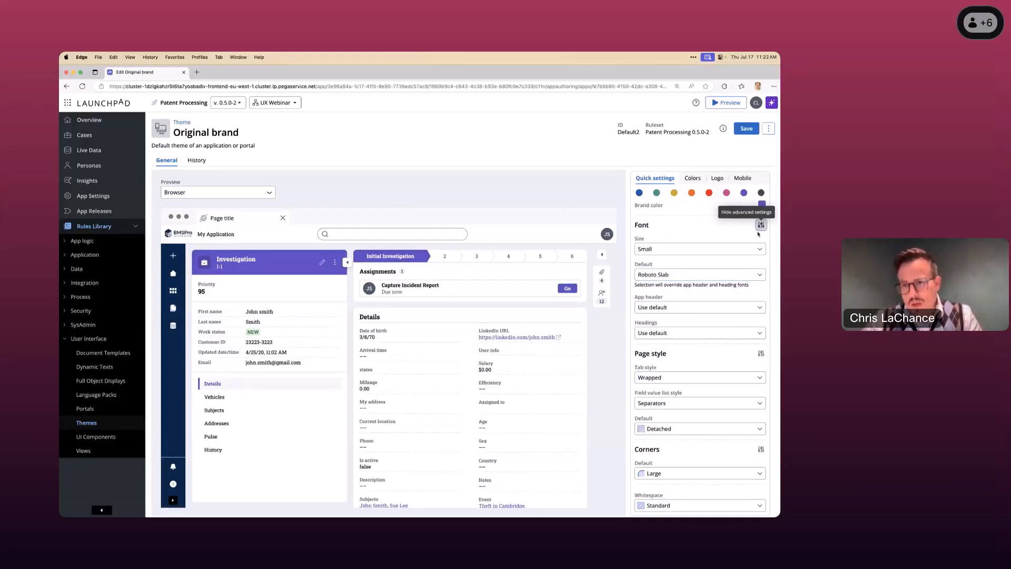
left_click(689, 311)
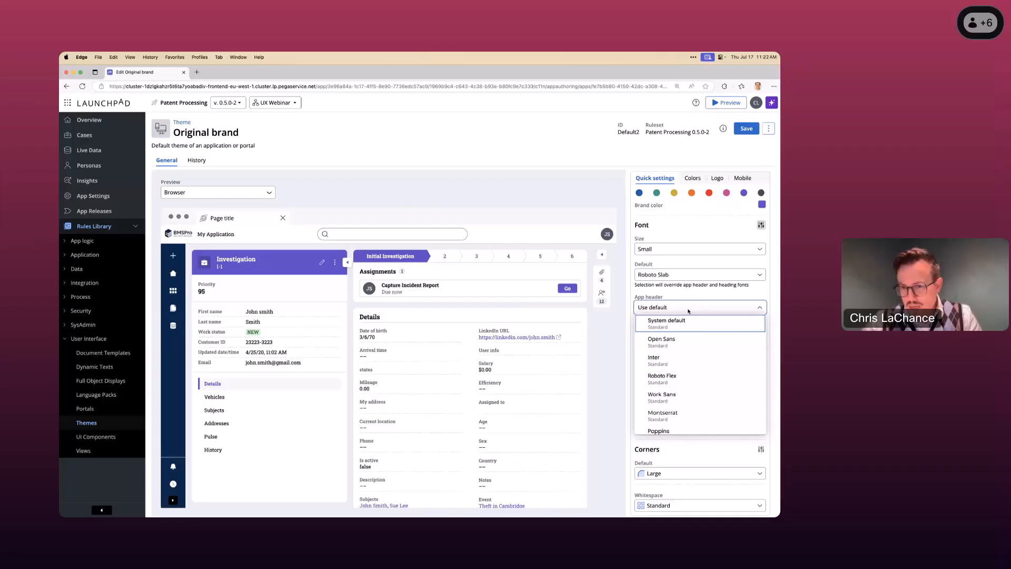
scroll(694, 359, "down", 3)
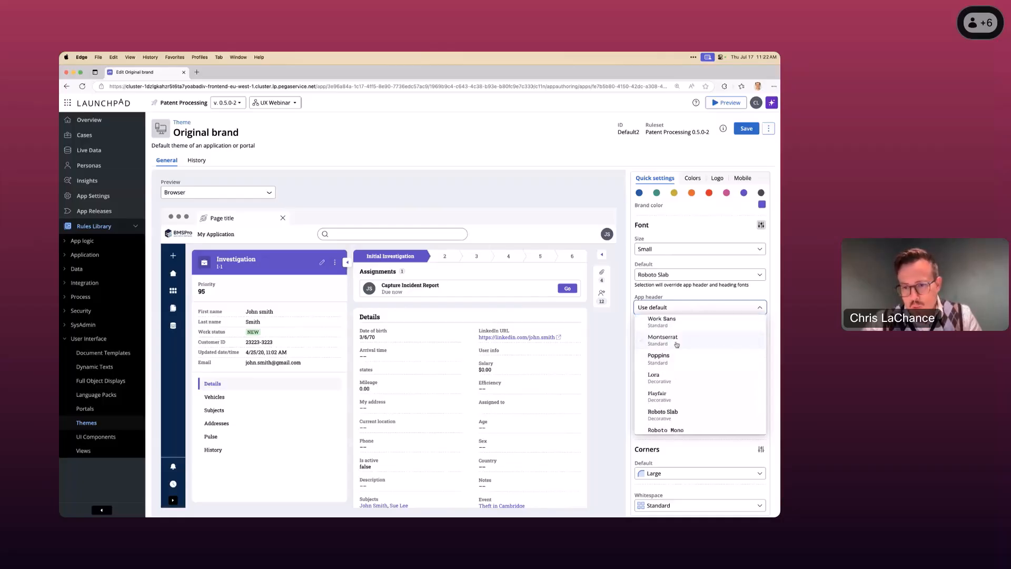
left_click(673, 357)
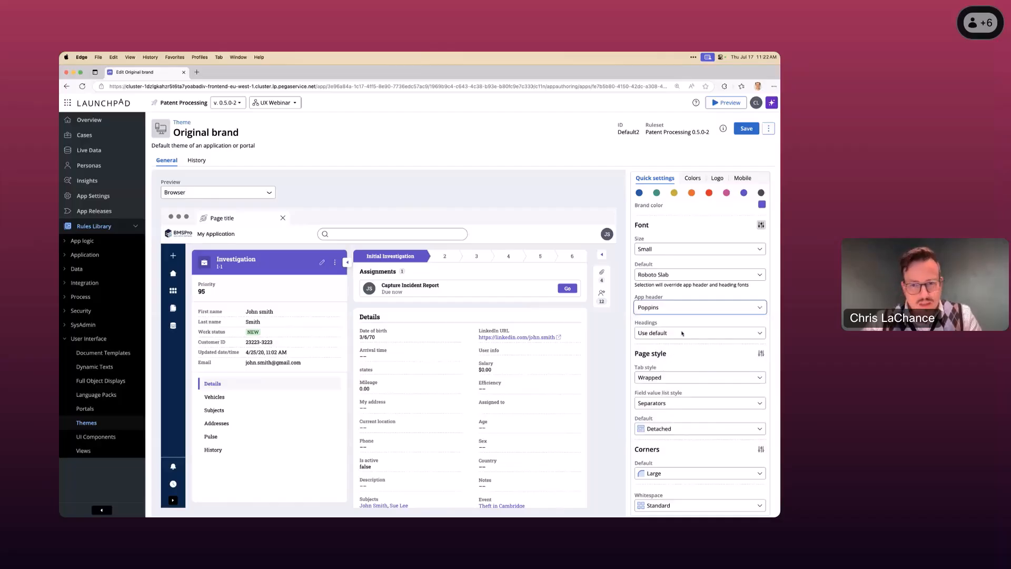
left_click(680, 333)
scroll(683, 382, "down", 5)
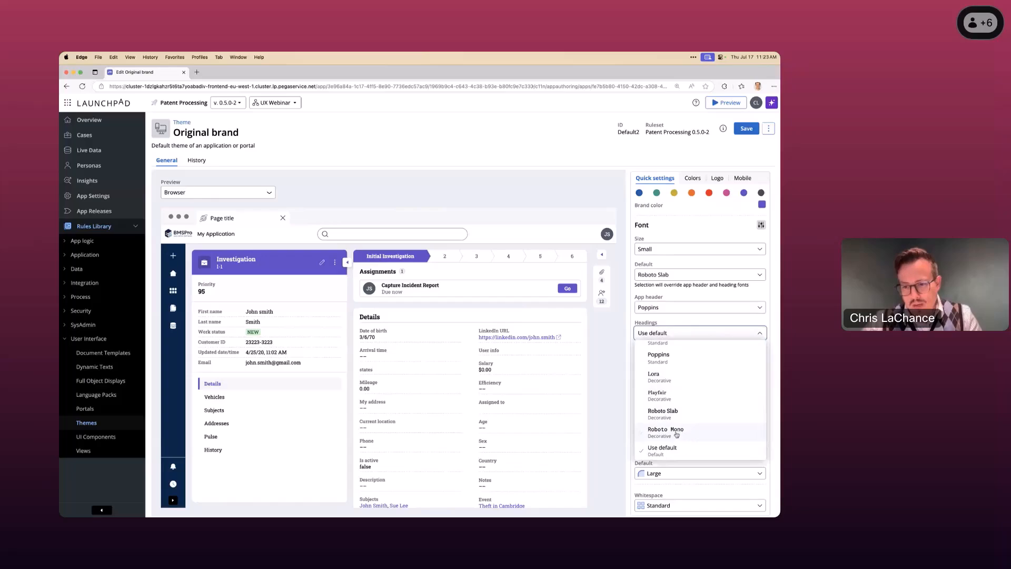
left_click(678, 435)
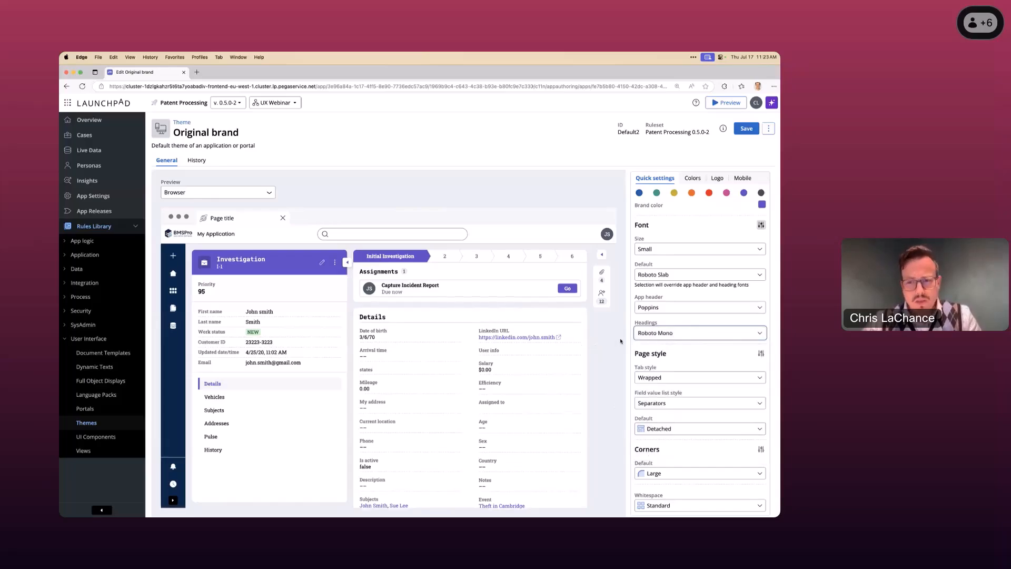
- Set the theme's tab style to Block, and try the Connected page style before returning it to Detached
scroll(657, 351, "down", 1)
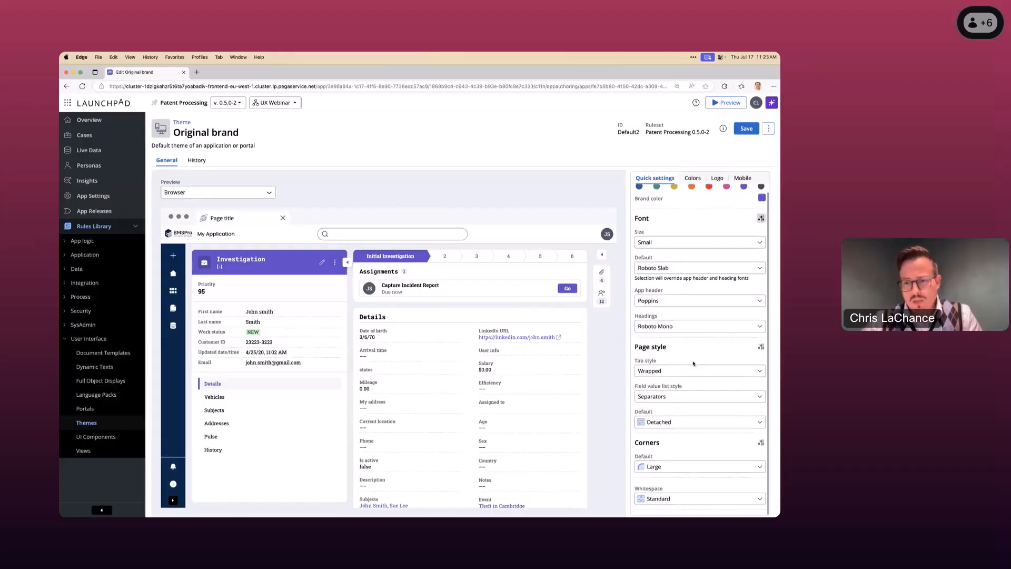
left_click(683, 372)
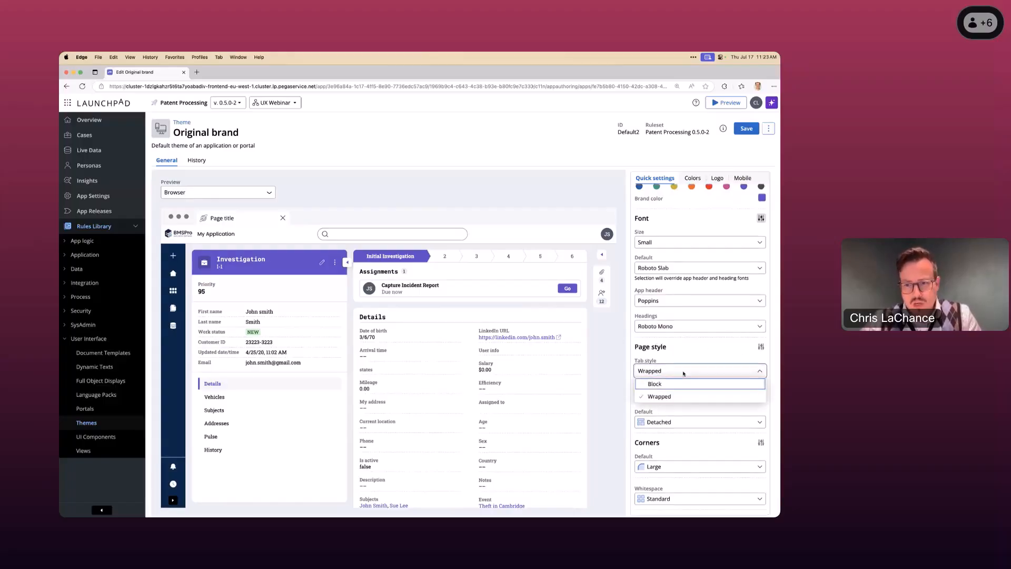
left_click(677, 384)
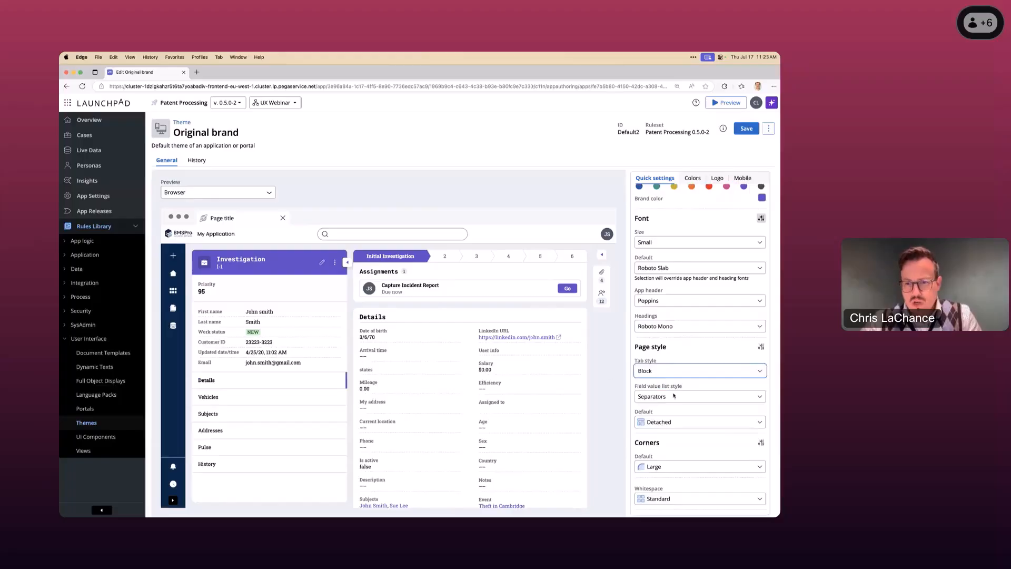
left_click(667, 422)
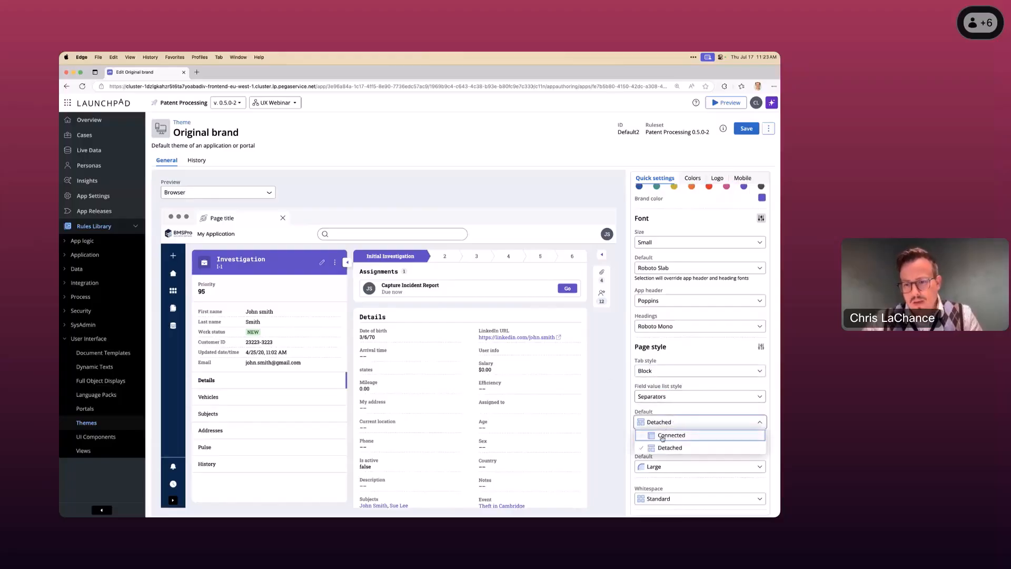
left_click(663, 436)
left_click(665, 422)
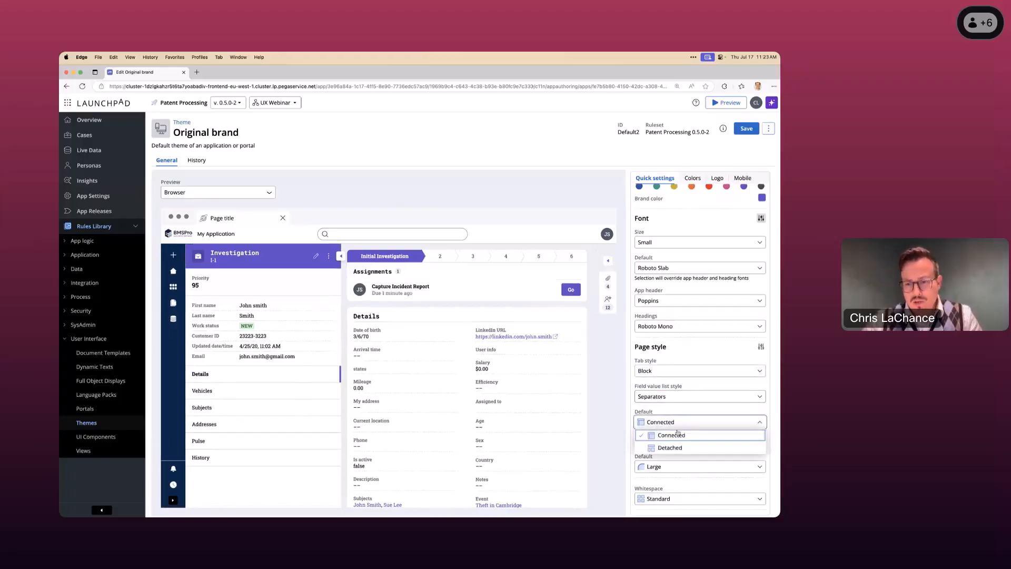
left_click(670, 447)
- Set the theme's default corners to Small and its whitespace to Expanded
left_click(672, 467)
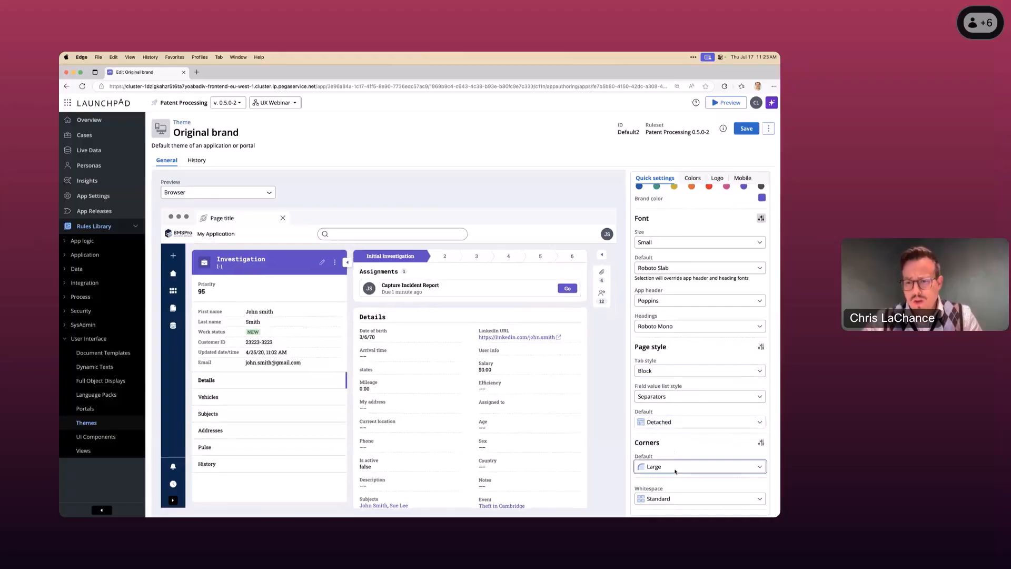
left_click(668, 420)
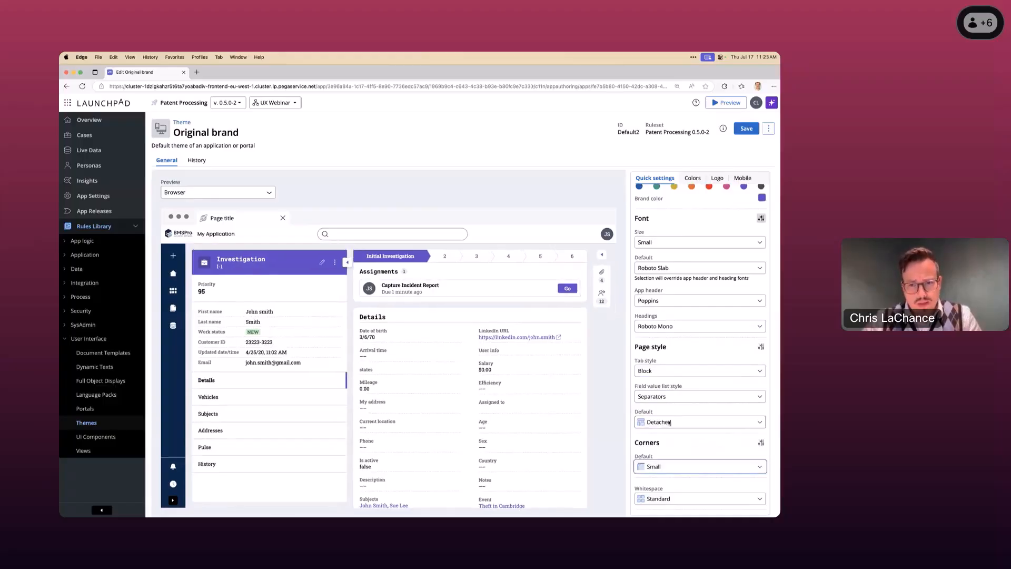
left_click(664, 498)
left_click(662, 488)
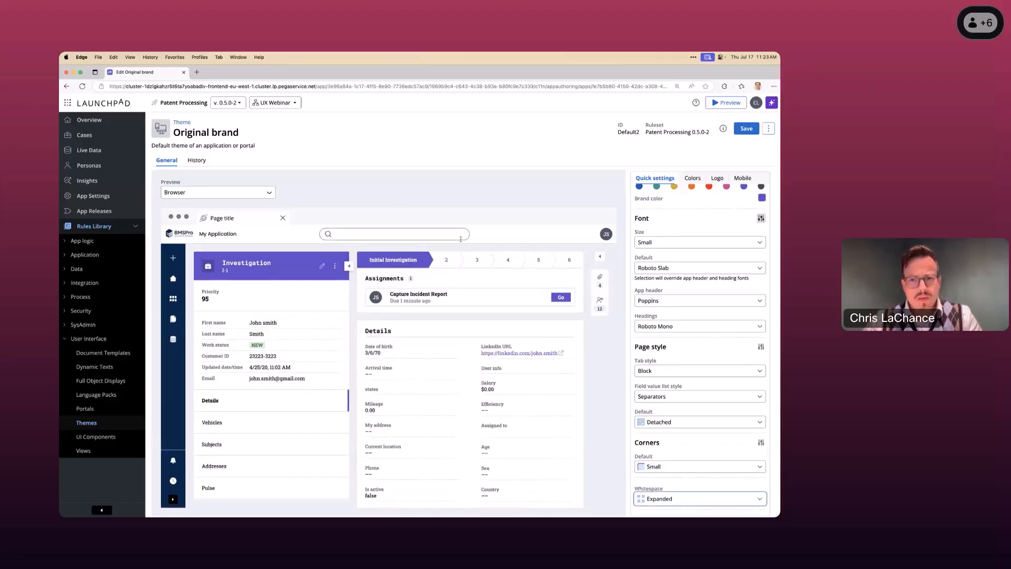
- Open the theme's app background color for editing and change its style to Linear gradient
scroll(640, 245, "up", 1)
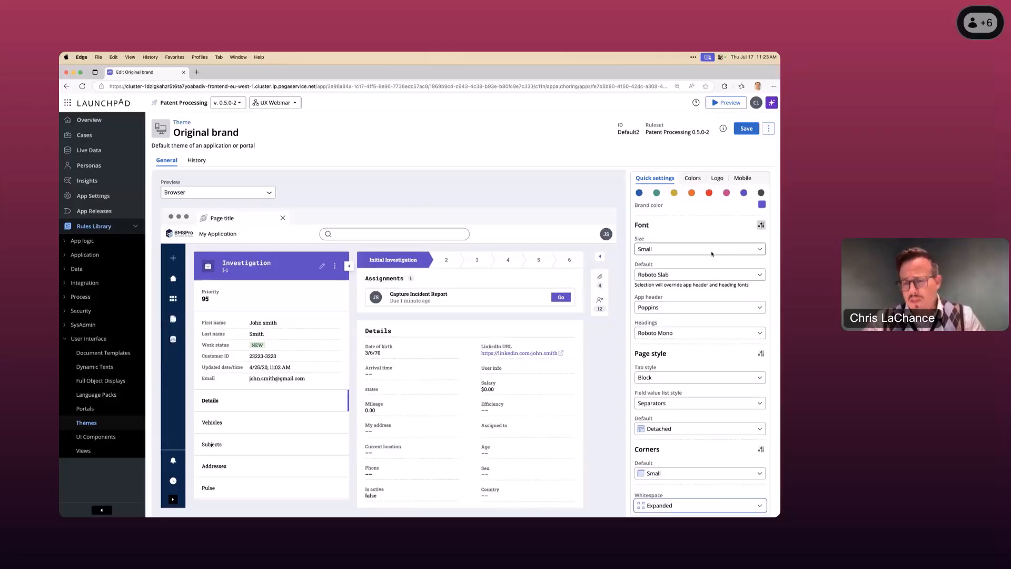
left_click(694, 179)
scroll(705, 288, "down", 5)
scroll(707, 288, "down", 4)
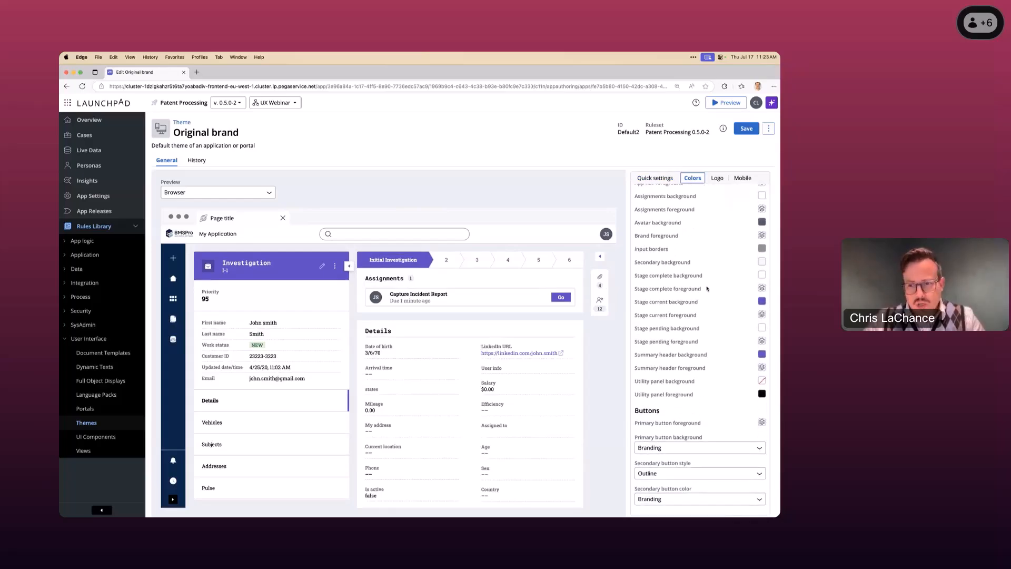
scroll(707, 288, "up", 9)
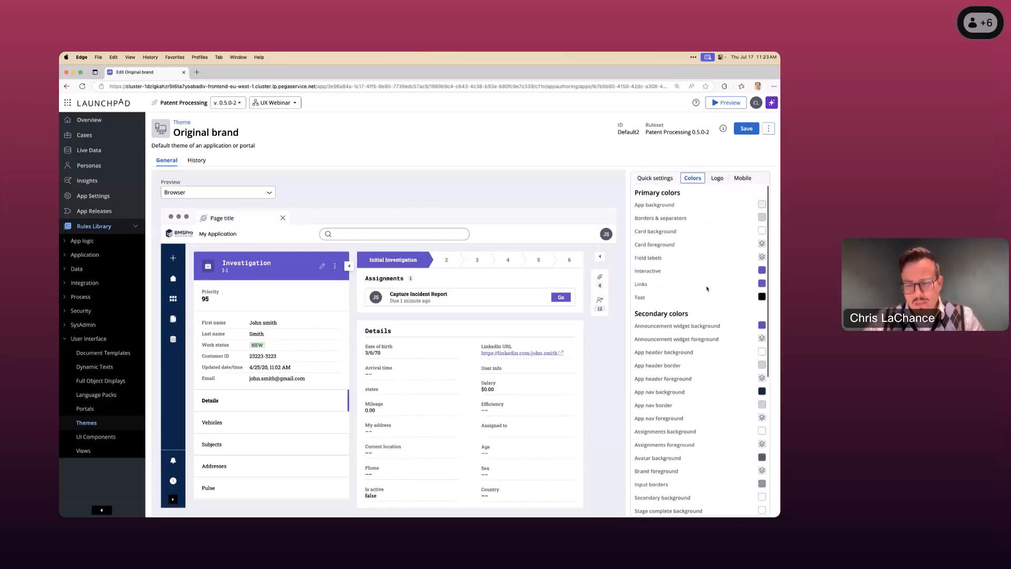
left_click(763, 204)
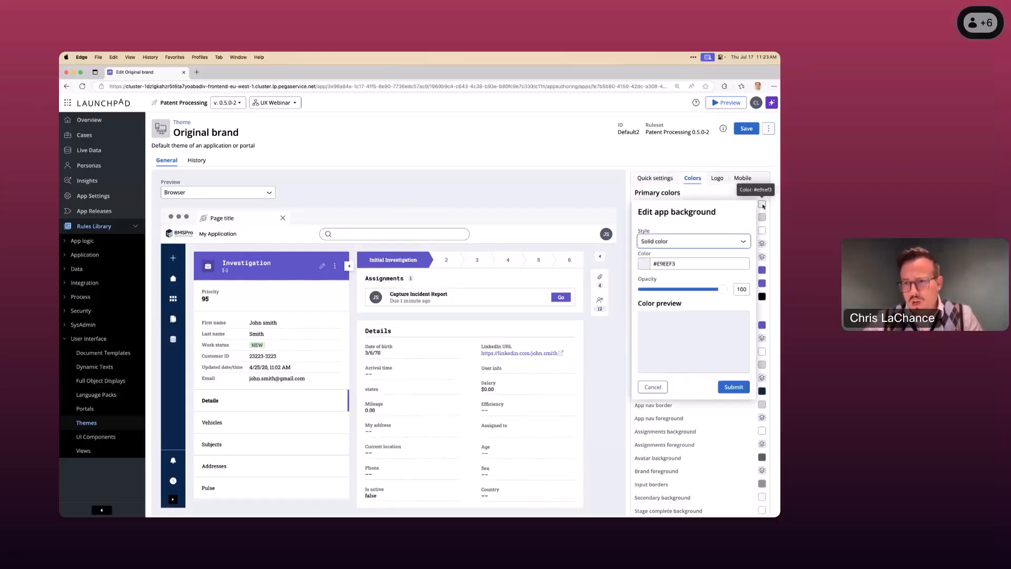
left_click(687, 244)
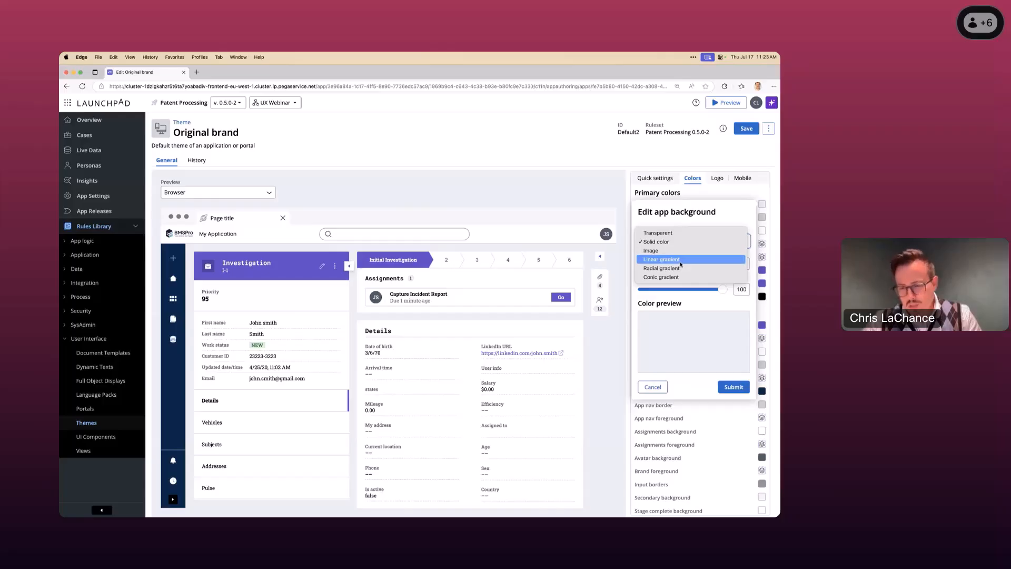
left_click(681, 263)
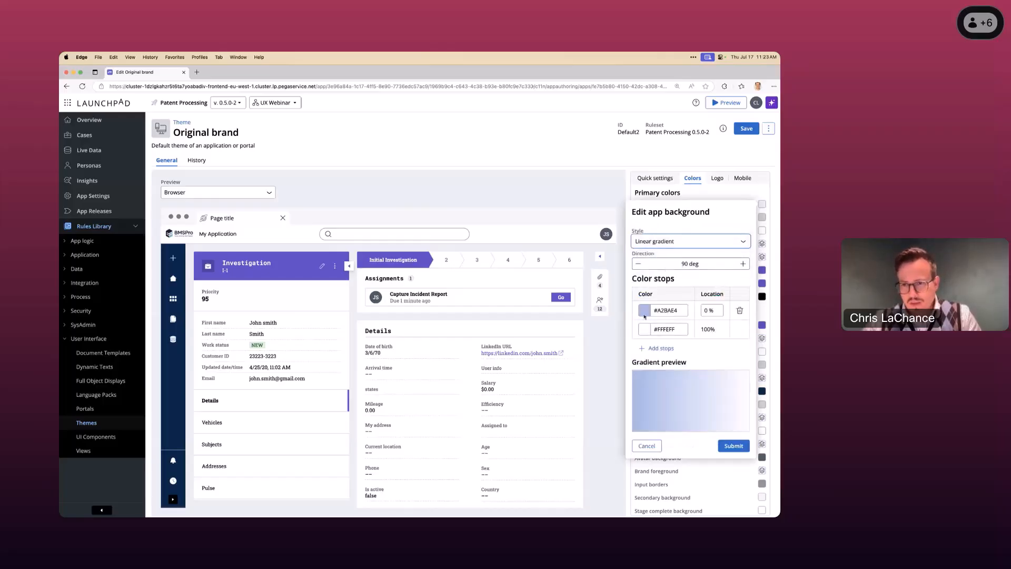
- Set the gradient's color stops to #000000 at 0% and #E40101 at 100%, and apply it to the app background
left_click(657, 312)
left_click_drag(693, 349, 755, 391)
left_click(754, 390)
left_click(645, 331)
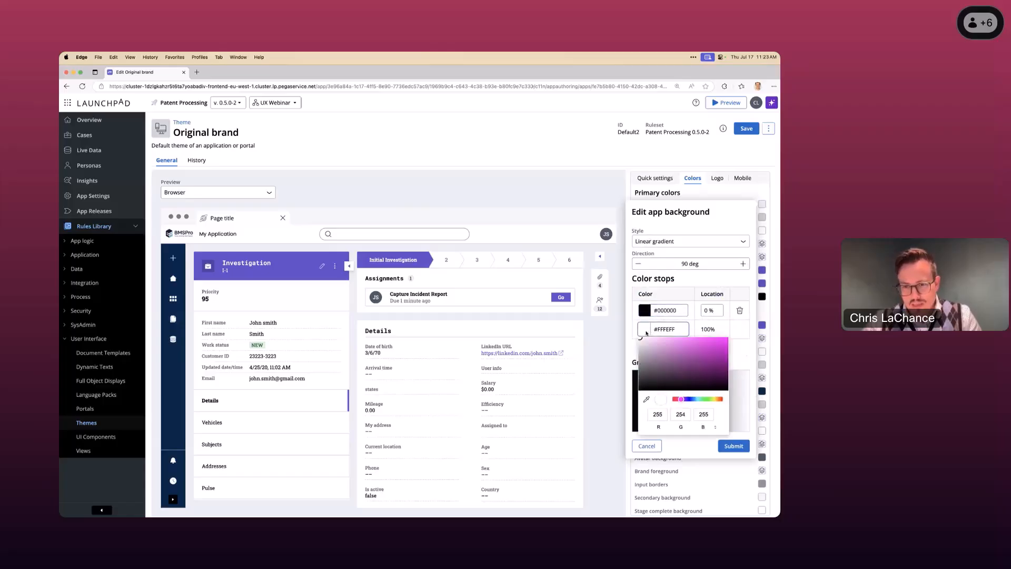
left_click_drag(681, 398, 722, 398)
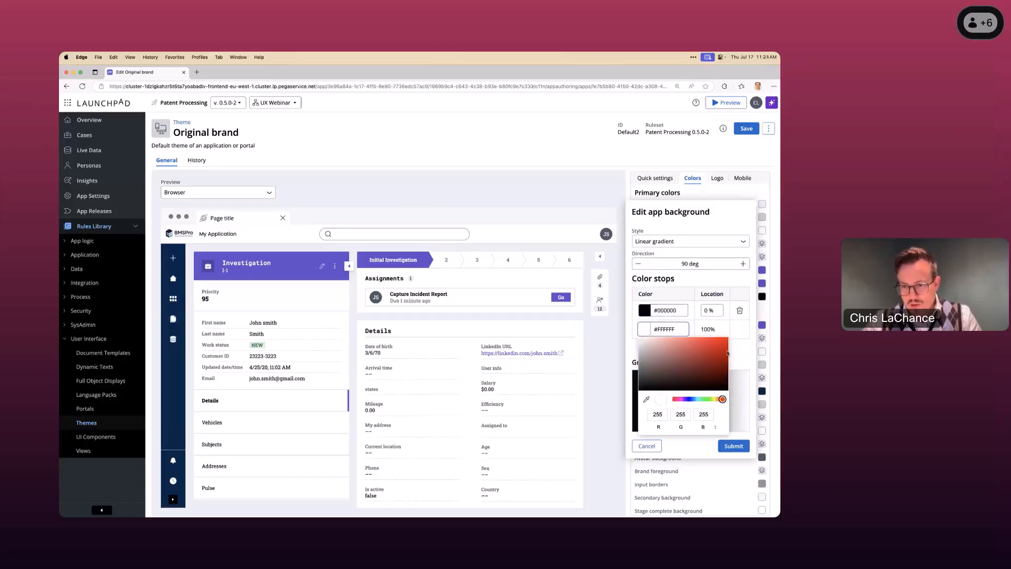
left_click(727, 343)
left_click(730, 355)
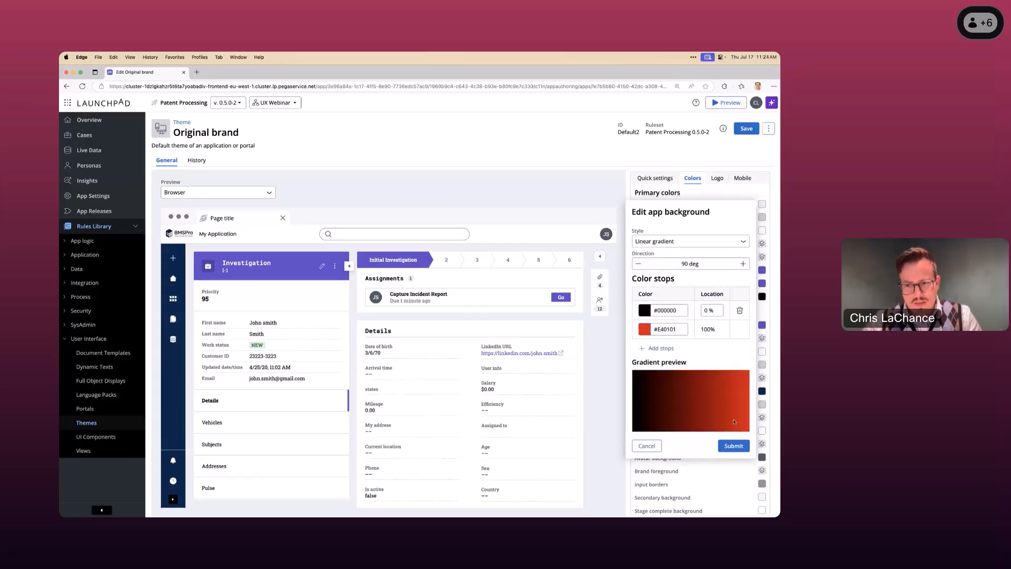
left_click(734, 446)
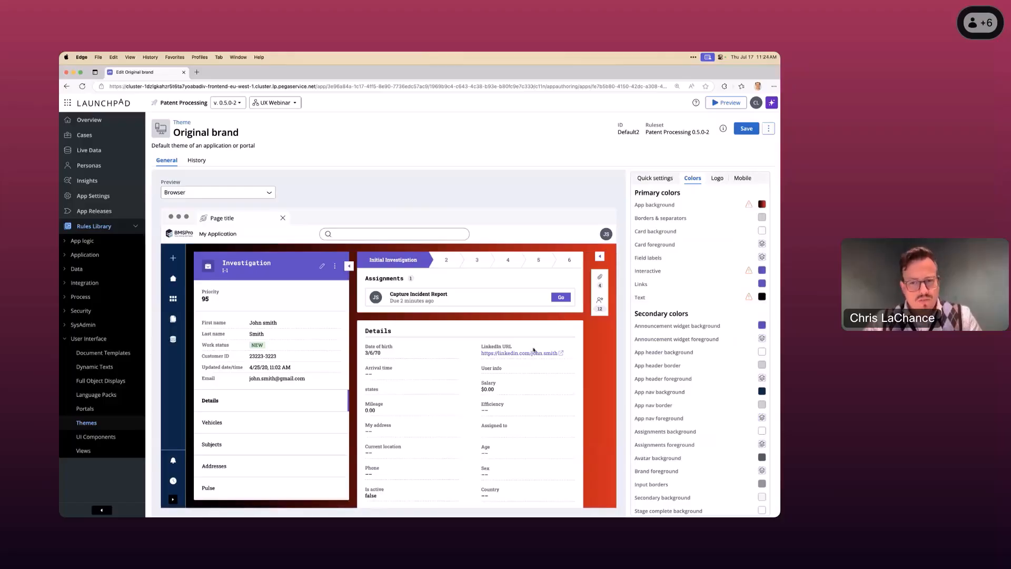
- Change the theme's Links color to solid blue #006EFF
scroll(695, 330, "down", 5)
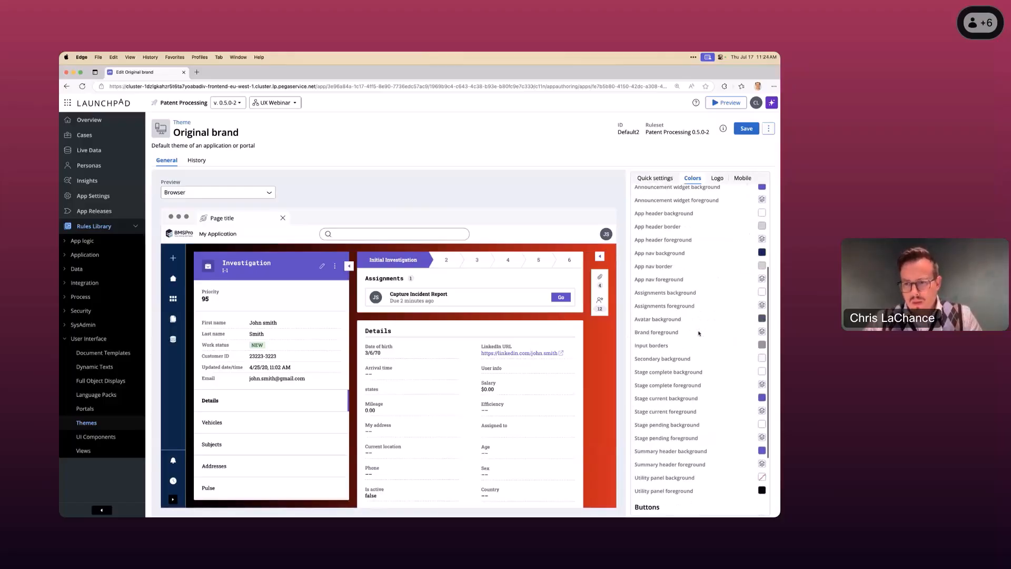
scroll(699, 333, "down", 1)
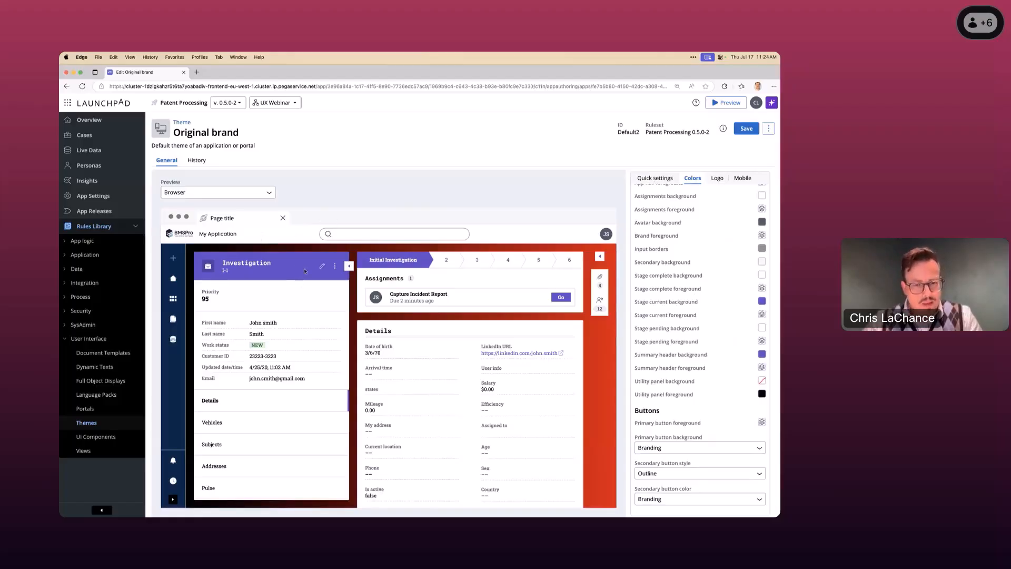
scroll(715, 297, "up", 5)
scroll(715, 297, "up", 3)
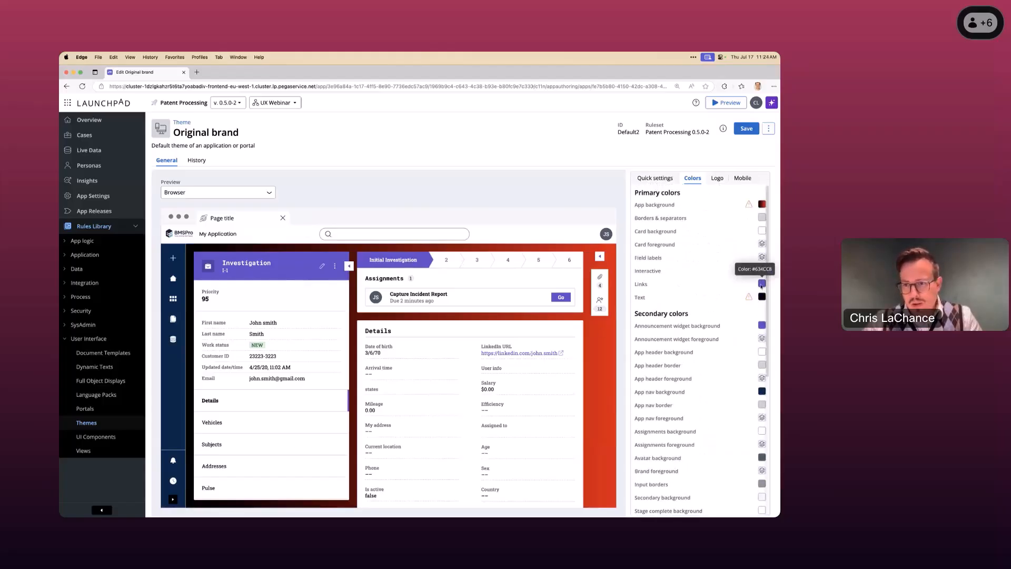
left_click(762, 284)
left_click(643, 343)
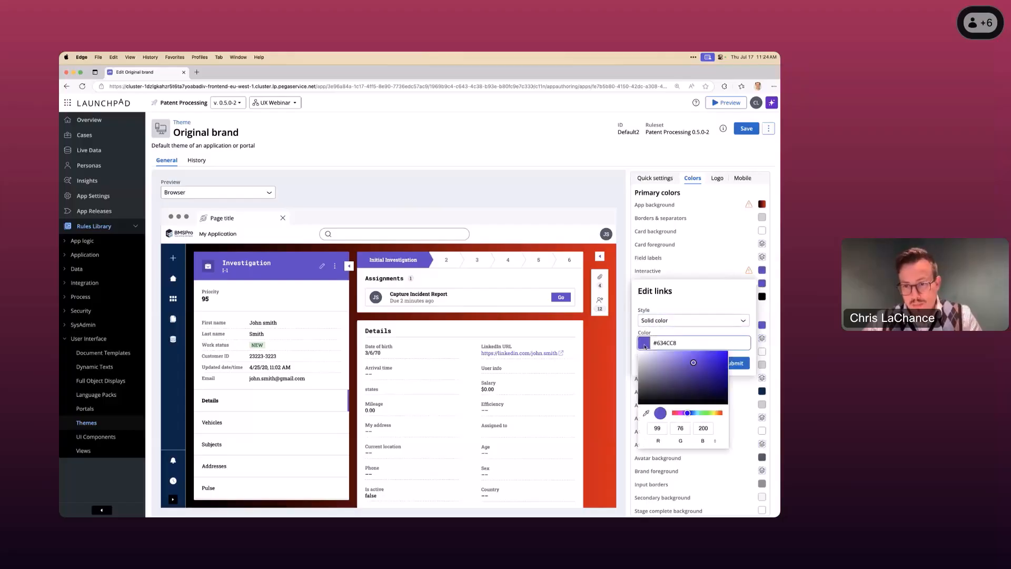
left_click_drag(687, 413, 693, 414)
left_click(711, 357)
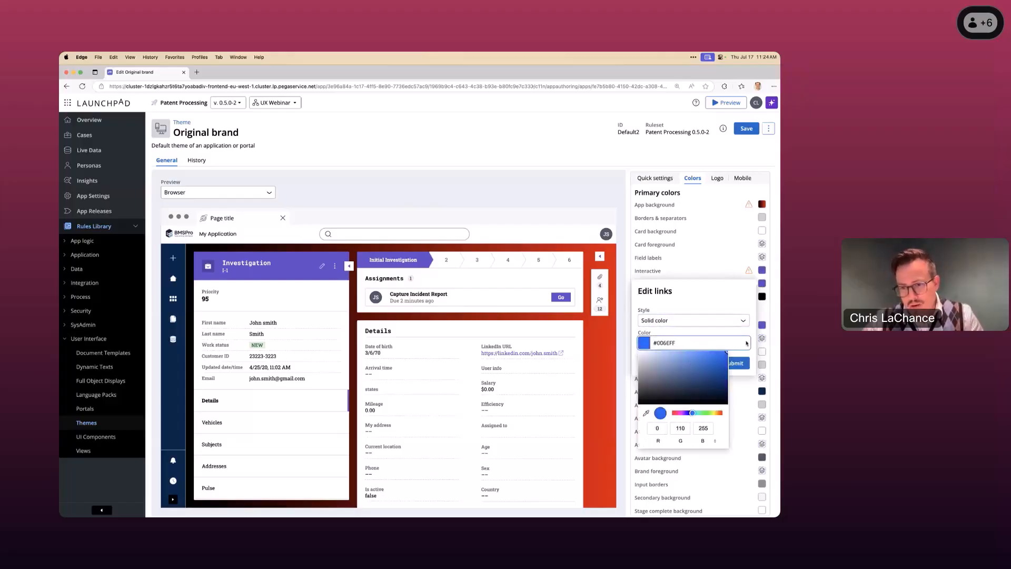
left_click(741, 361)
left_click(741, 362)
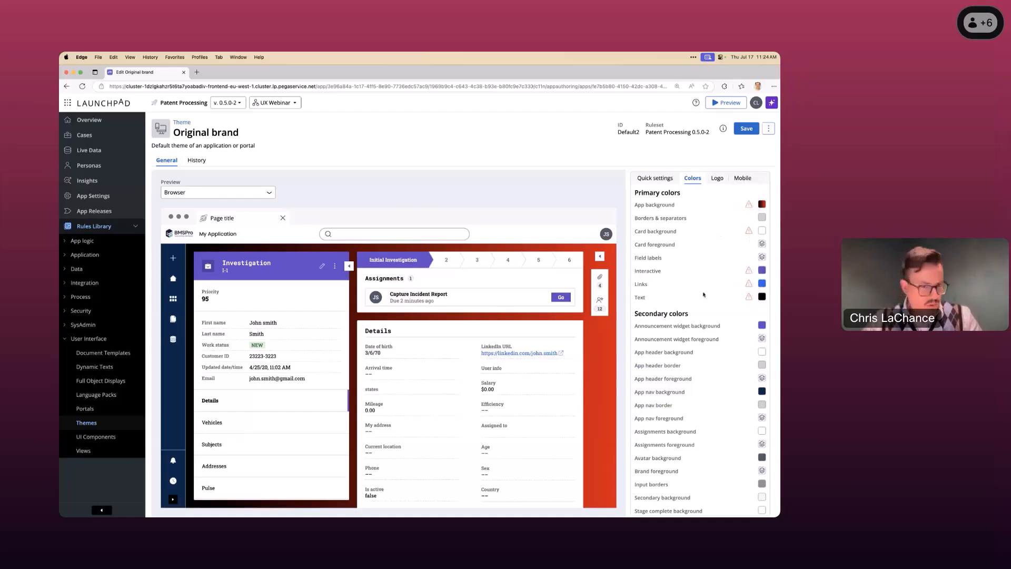
- Examine the contrast compliance warning on the theme's Text color and review the logo settings
left_click(748, 297)
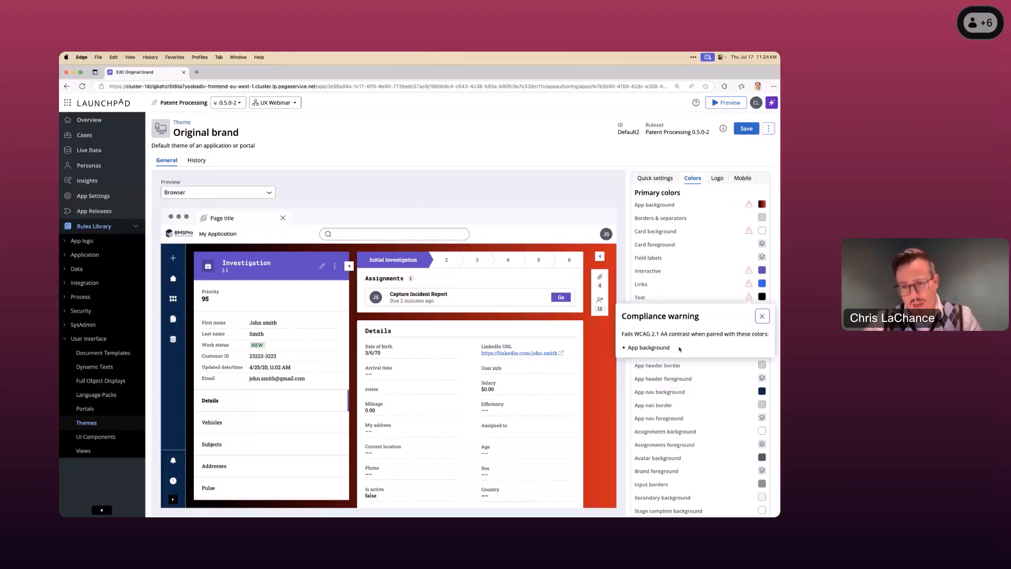
left_click(665, 300)
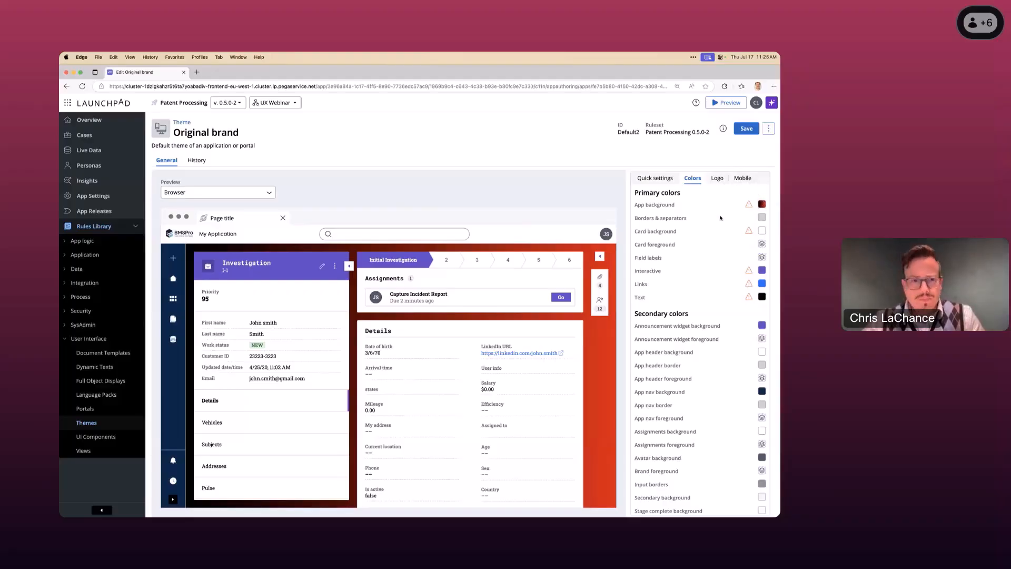
left_click(718, 178)
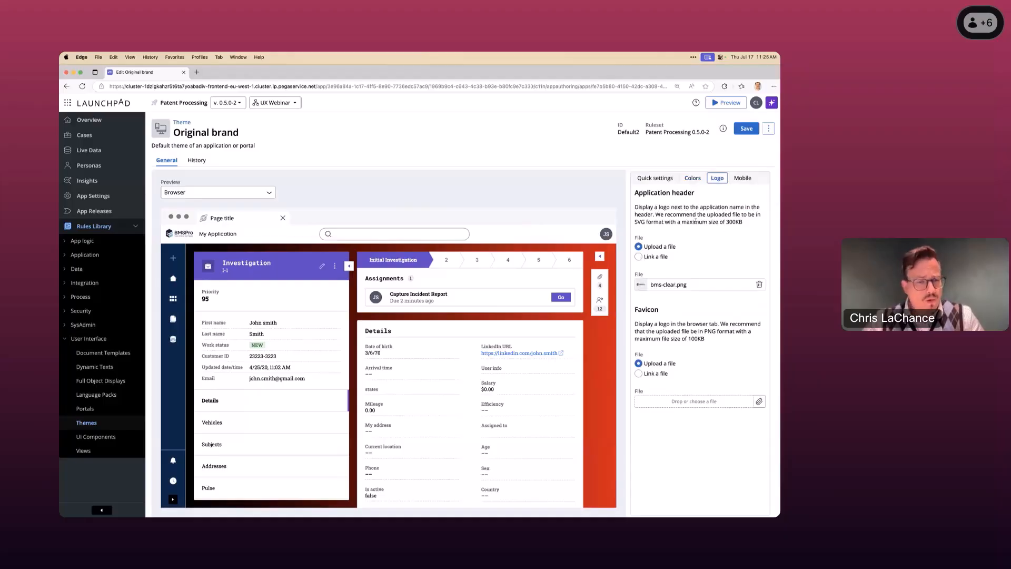
left_click(693, 179)
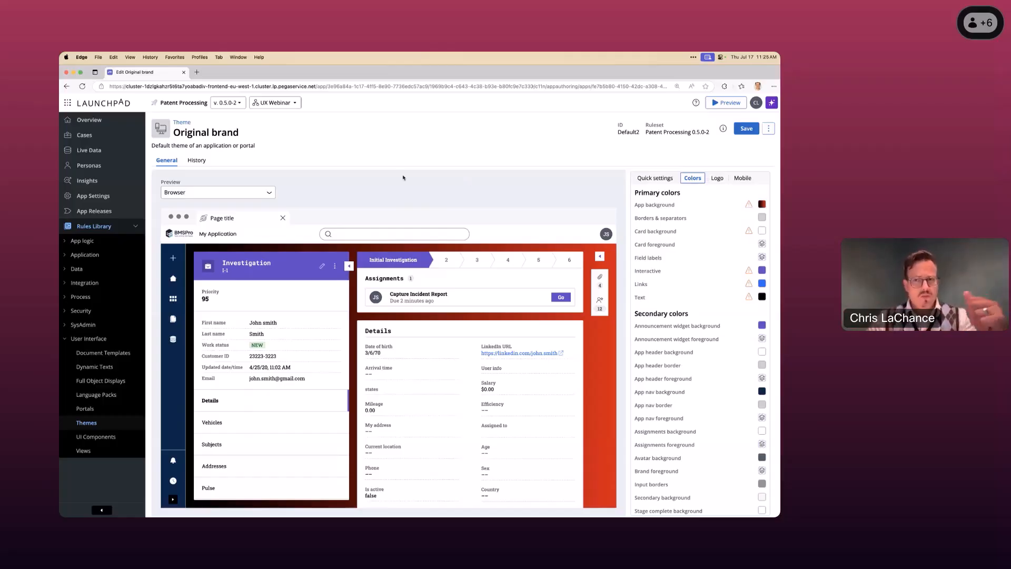
- Discard the unsaved theme edits, and save the application with New brand as its theme in App Settings
left_click(94, 196)
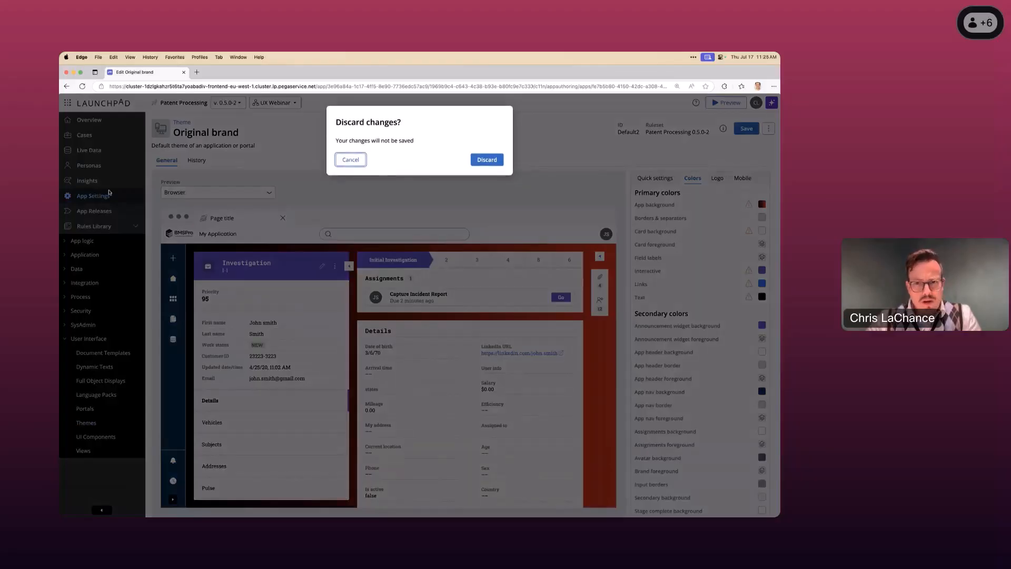
left_click(487, 156)
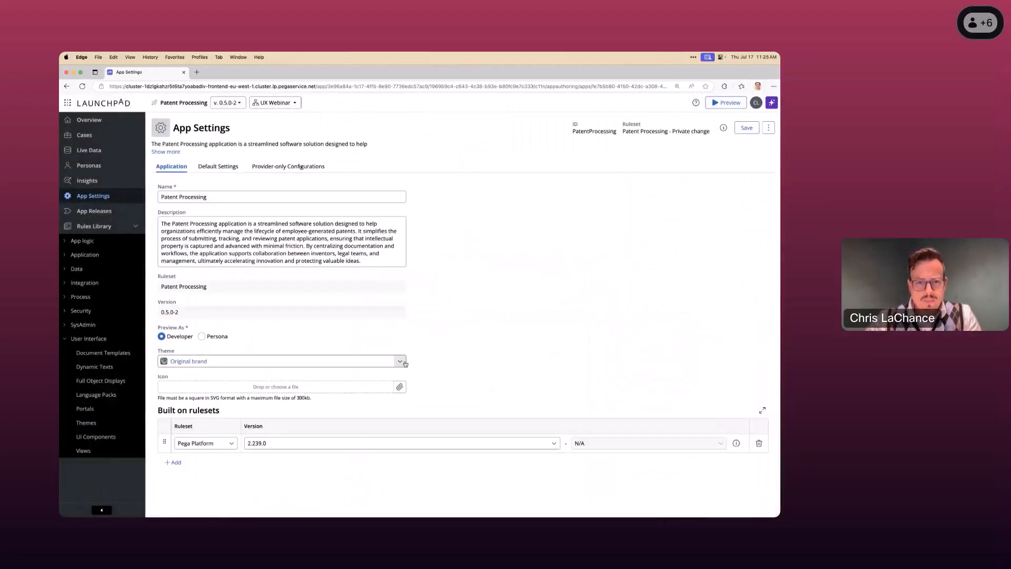
left_click(305, 362)
left_click(193, 387)
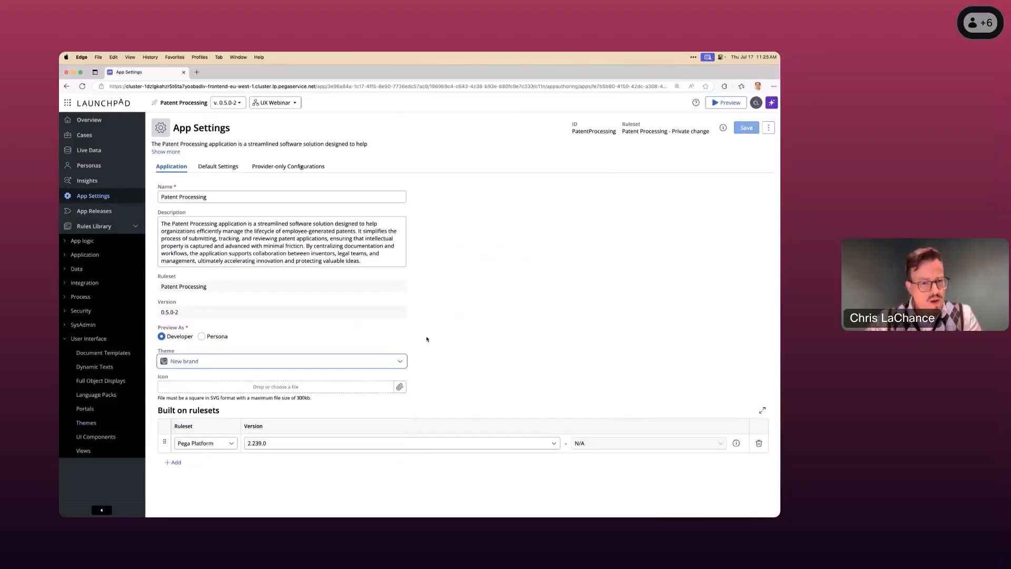
left_click(746, 128)
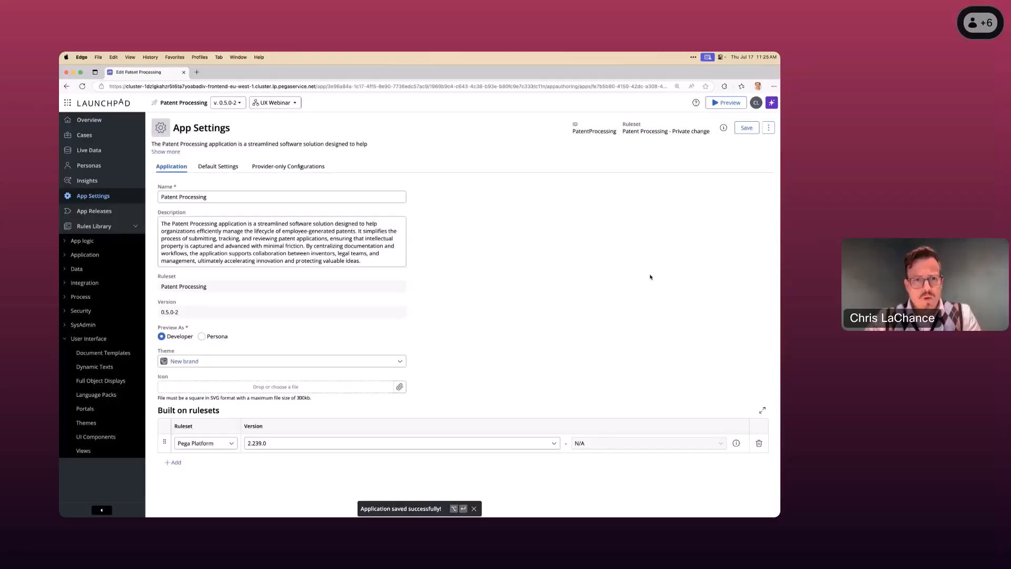
- Preview the Patent Processing application and look over its Patent Submissions and Home pages
left_click(726, 103)
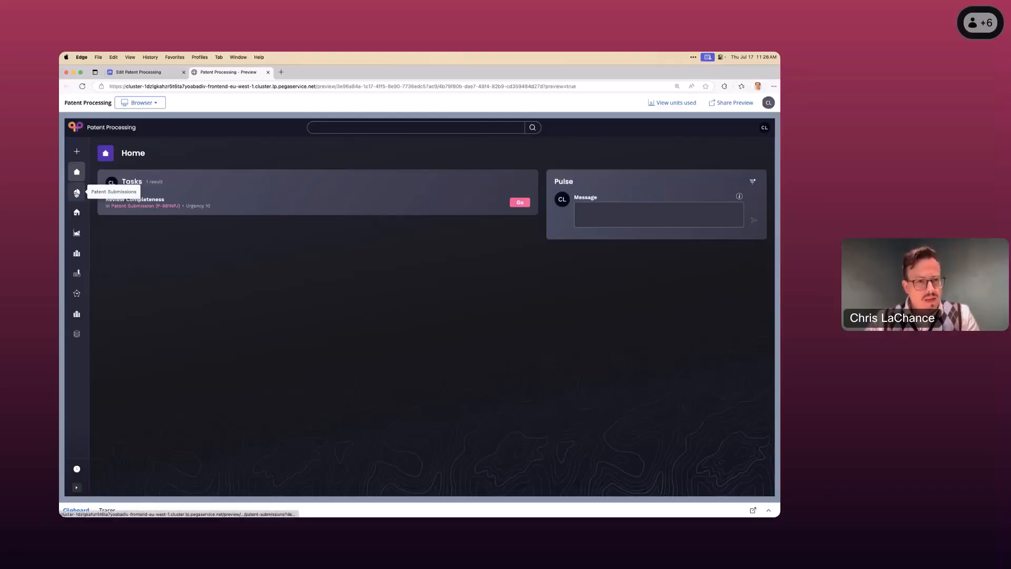
left_click(77, 191)
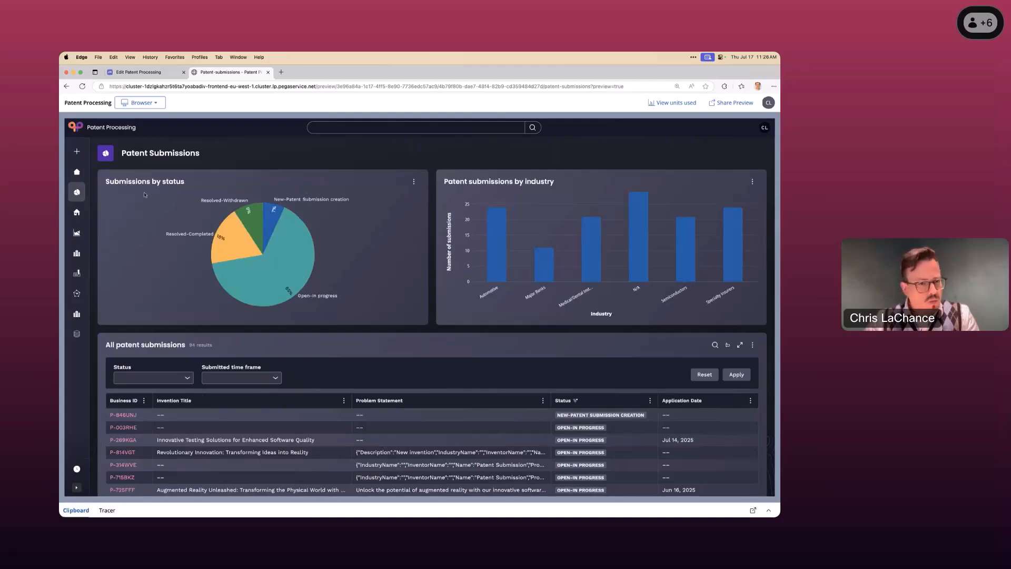
left_click(77, 172)
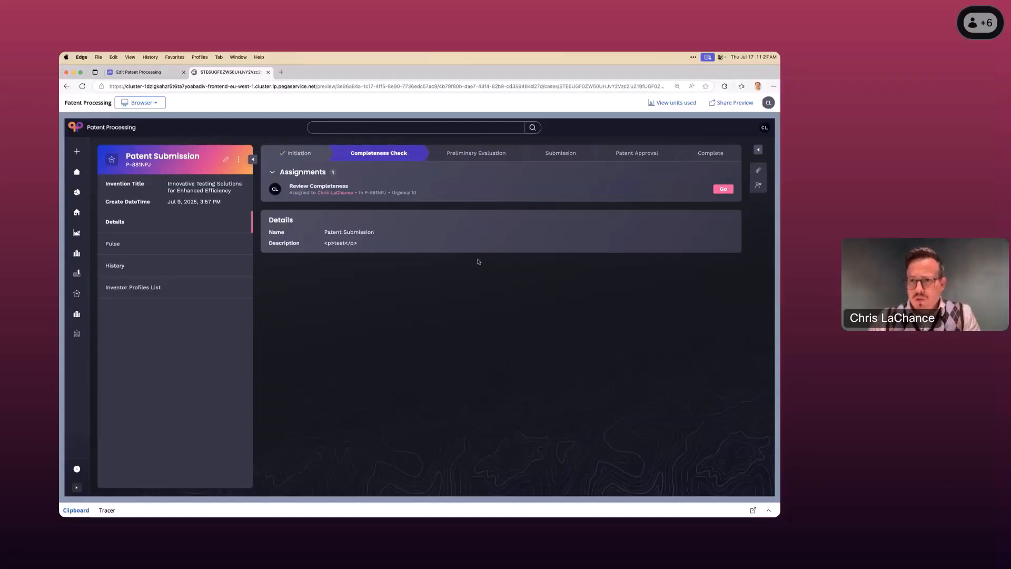
- Narrow the browser window to mobile width to check the Patent Submission case's responsive layout
key("ctrl+alt+Right")
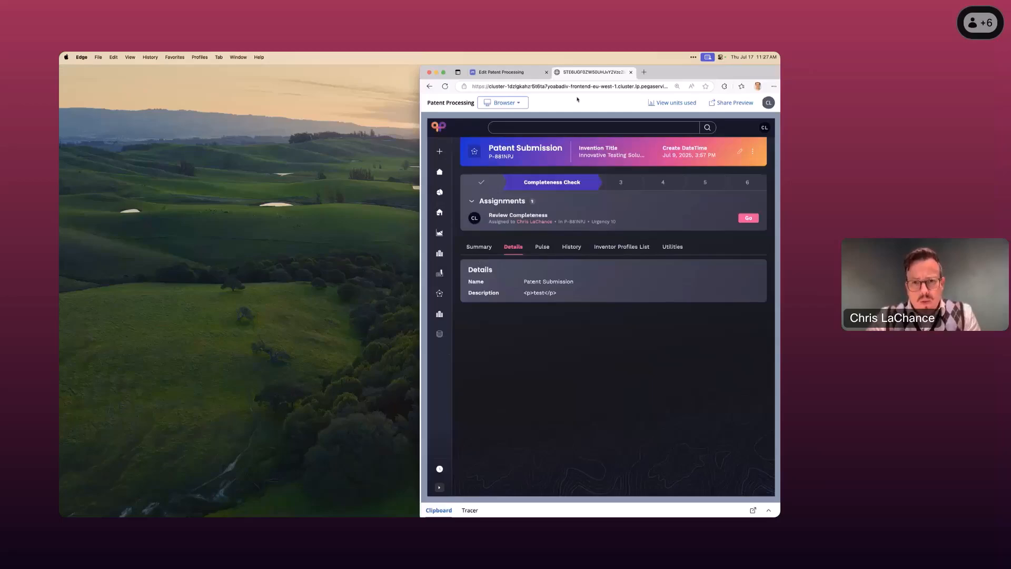
key("ctrl+alt+Left")
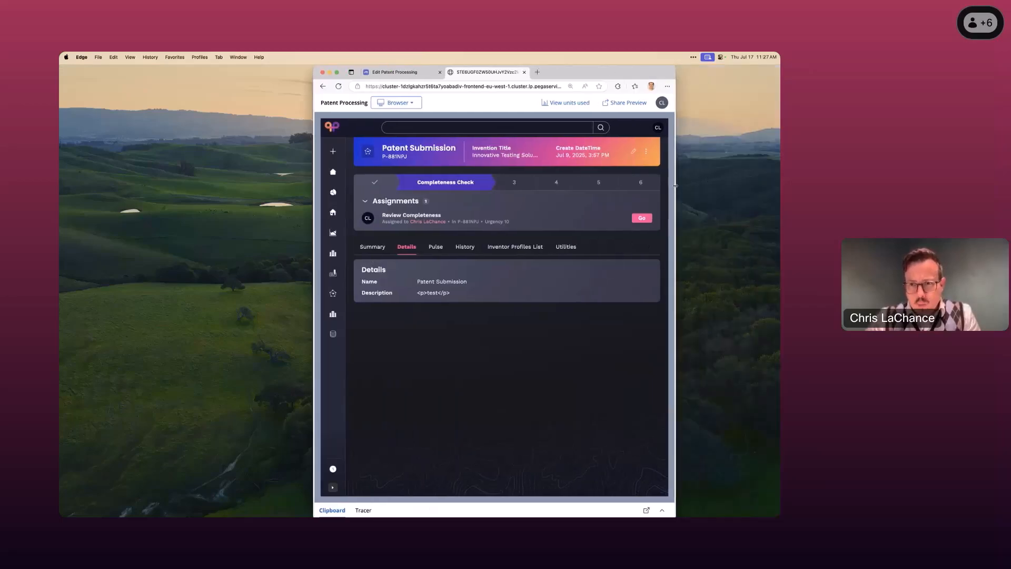
left_click_drag(677, 185, 489, 185)
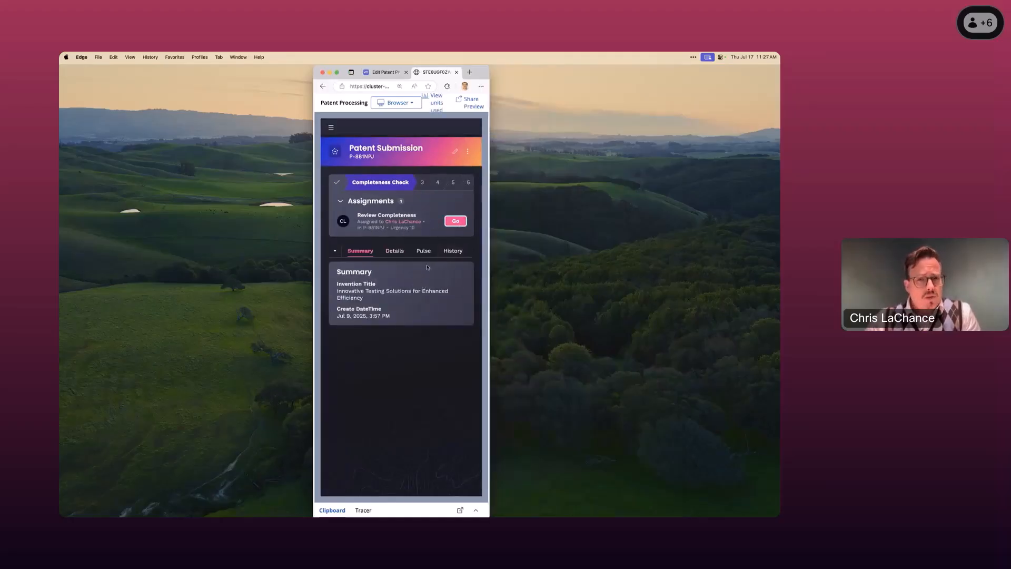
- Look through the Review Completeness form in the narrow layout down to its Summary, and restore the browser to full size
scroll(405, 327, "down", 10)
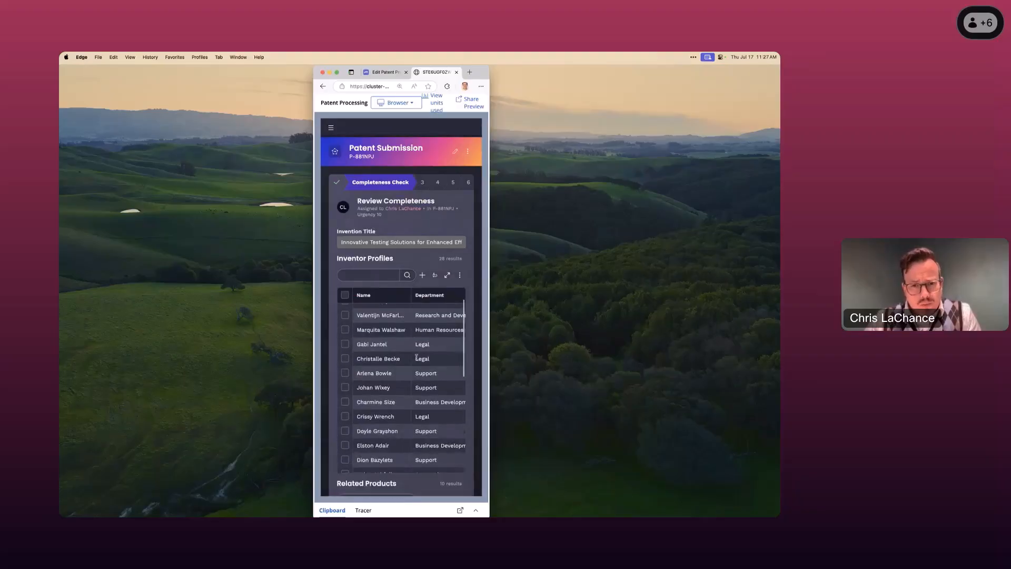
scroll(416, 359, "down", 5)
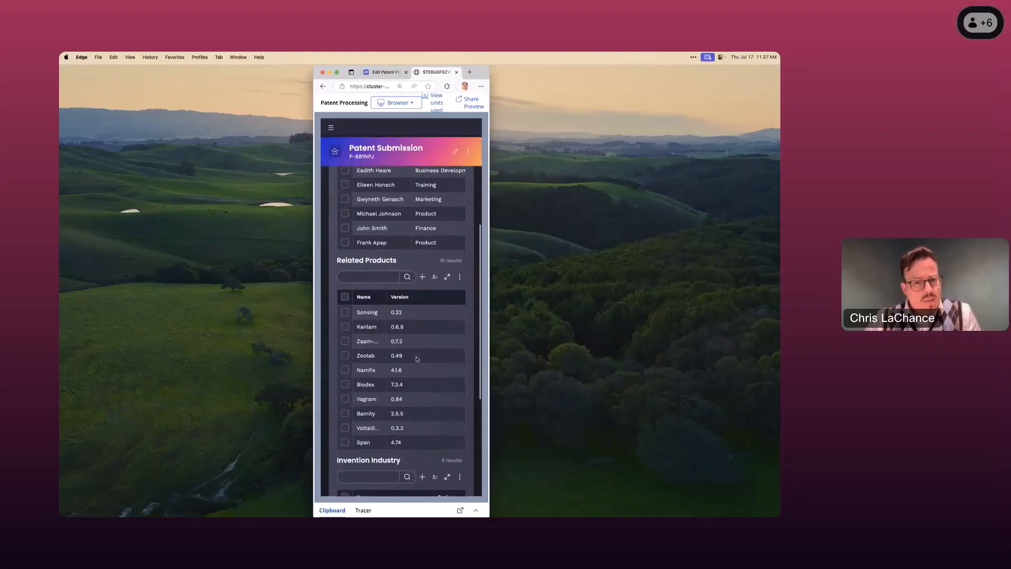
scroll(417, 359, "down", 3)
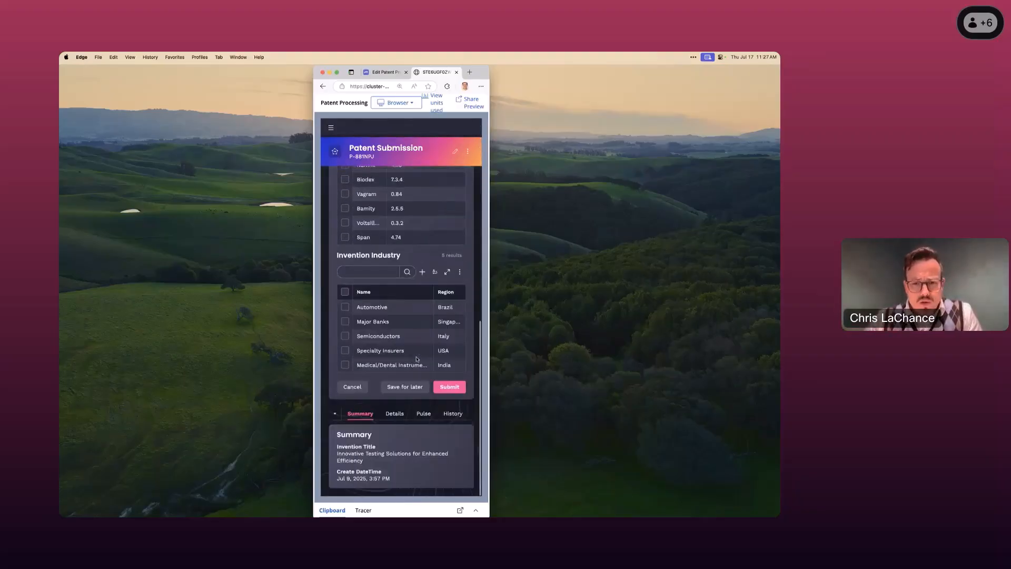
scroll(428, 267, "down", 2)
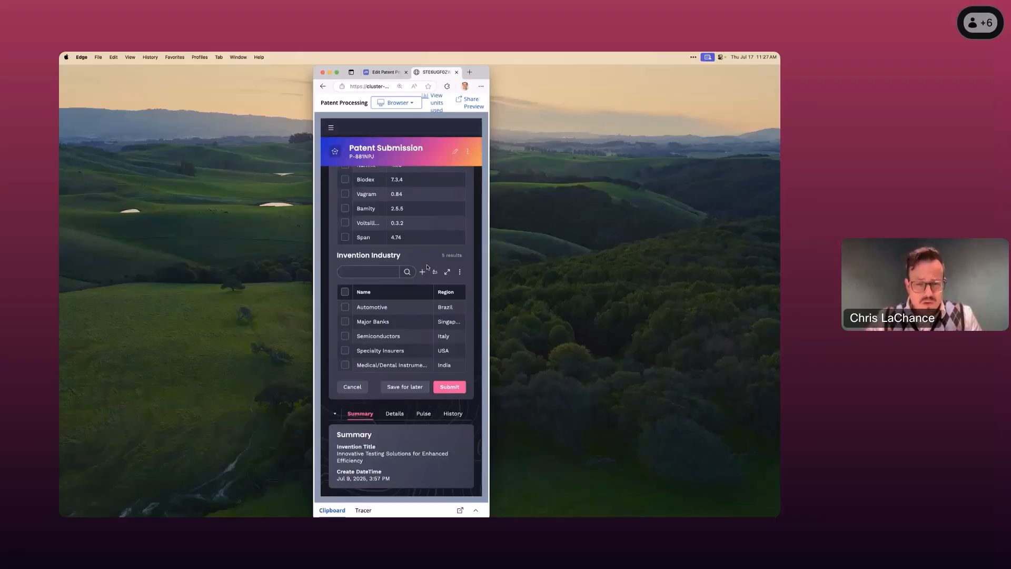
key("ctrl+alt+Return")
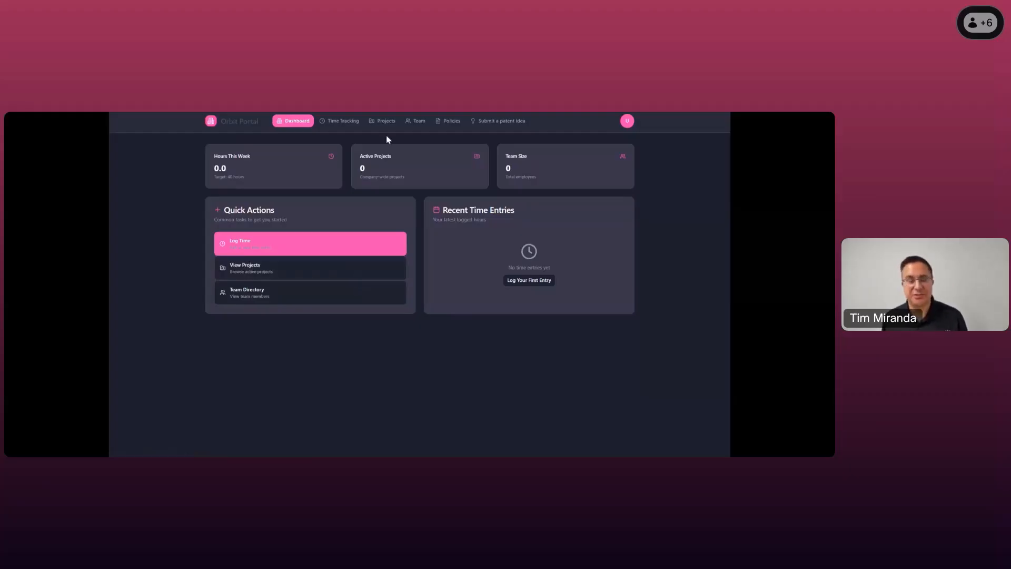
- In the Orbit Portal, start a patent idea submission with the description "a new way to calculate data during json transformations"
left_click(496, 122)
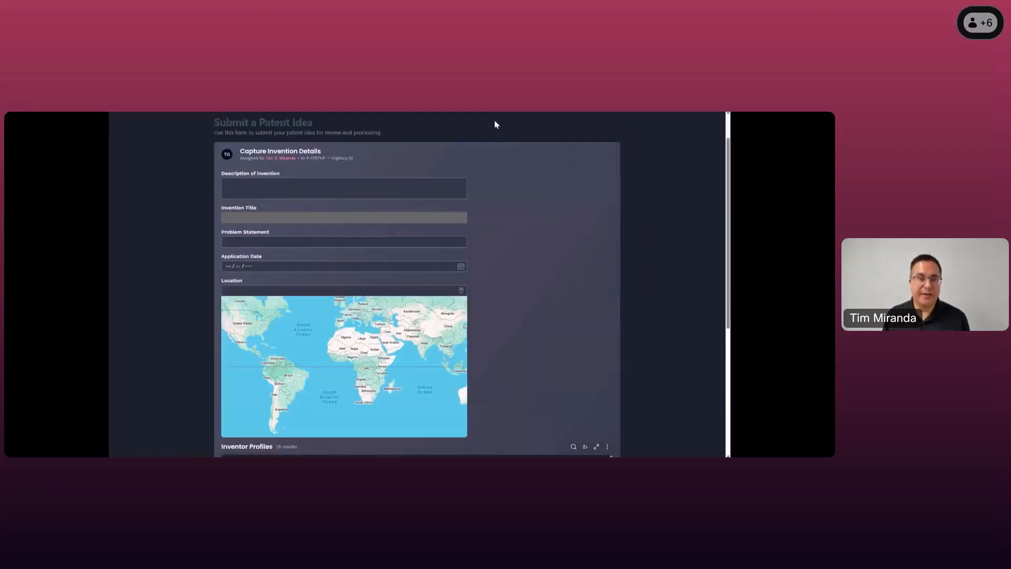
left_click(266, 185)
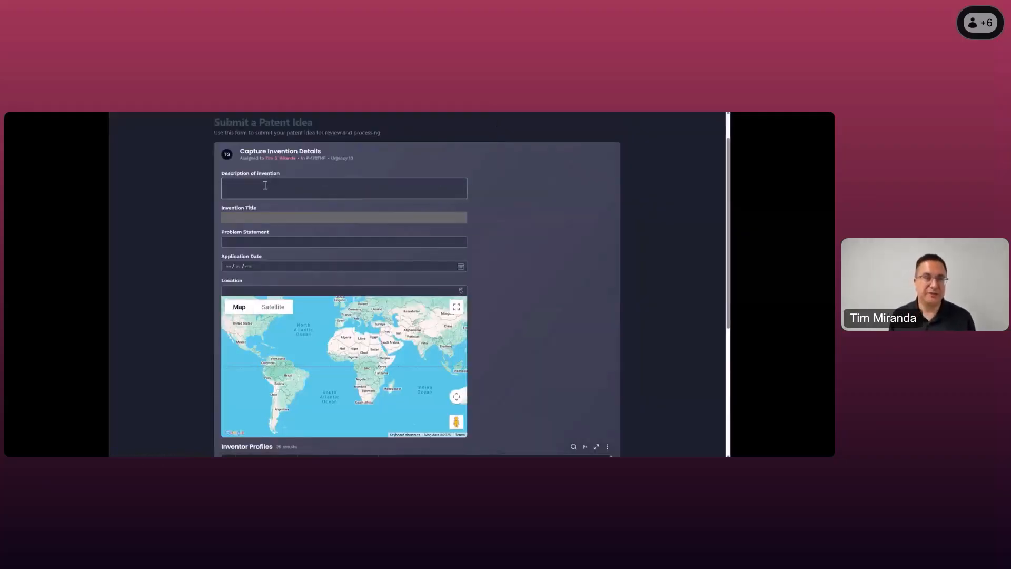
left_click(264, 186)
type("a new way to ")
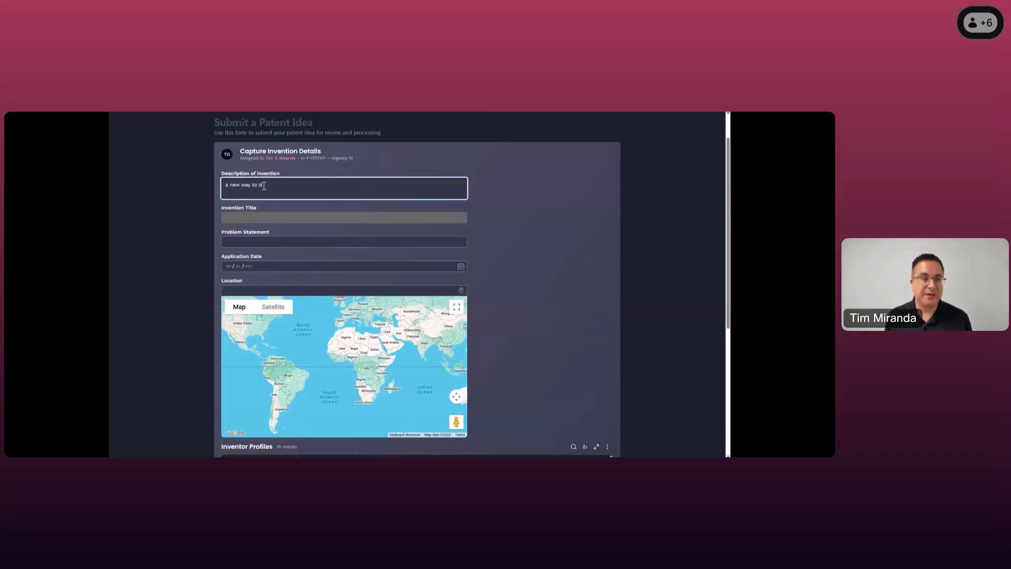
type("calculate")
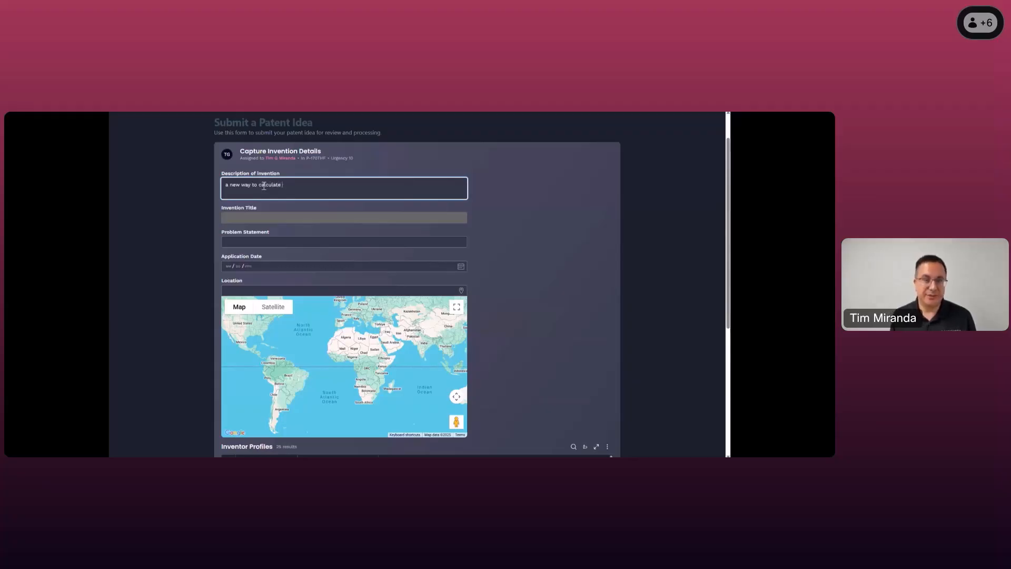
type("data ")
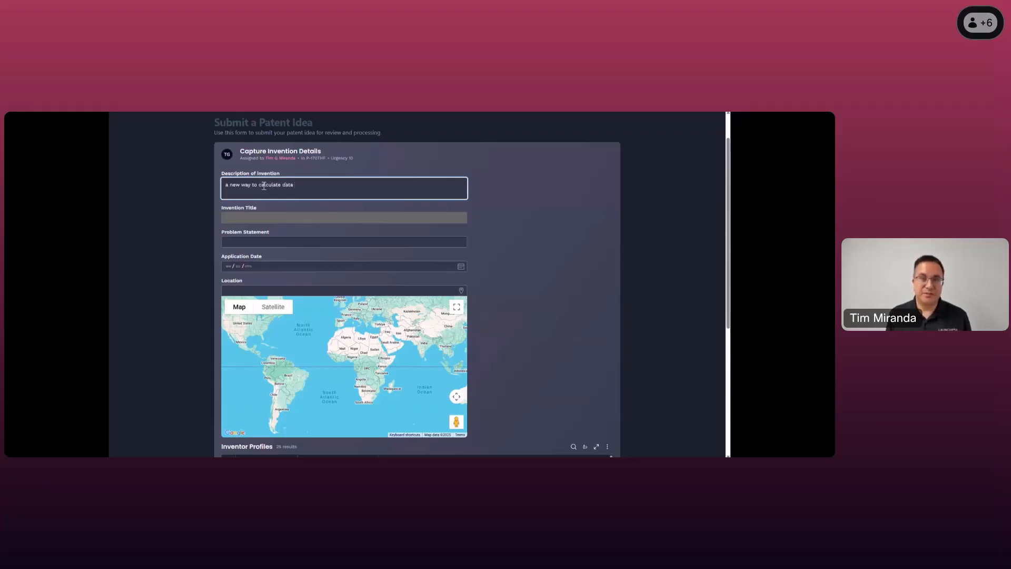
type("during json tr")
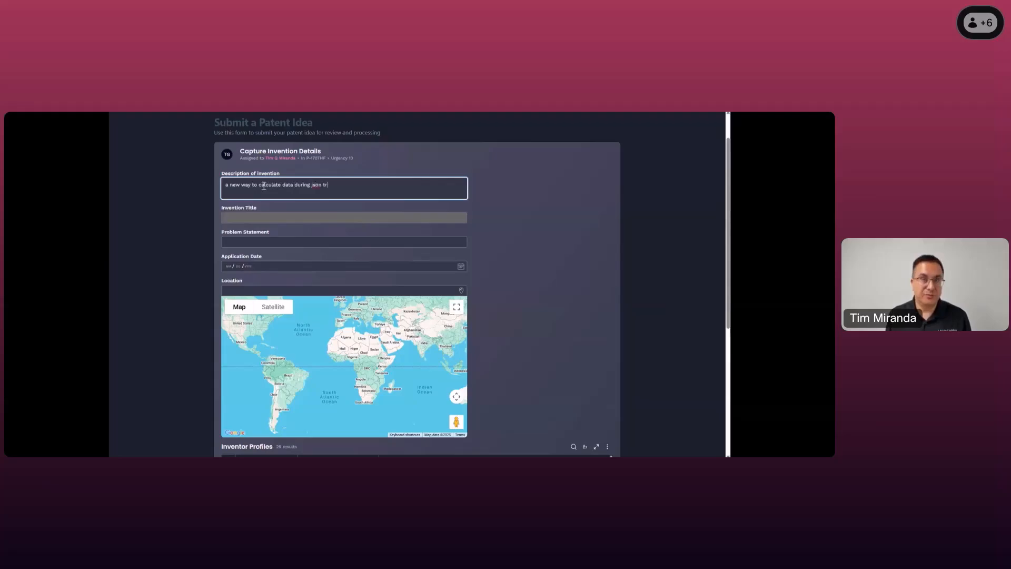
type("ansformsons`")
key("Tab")
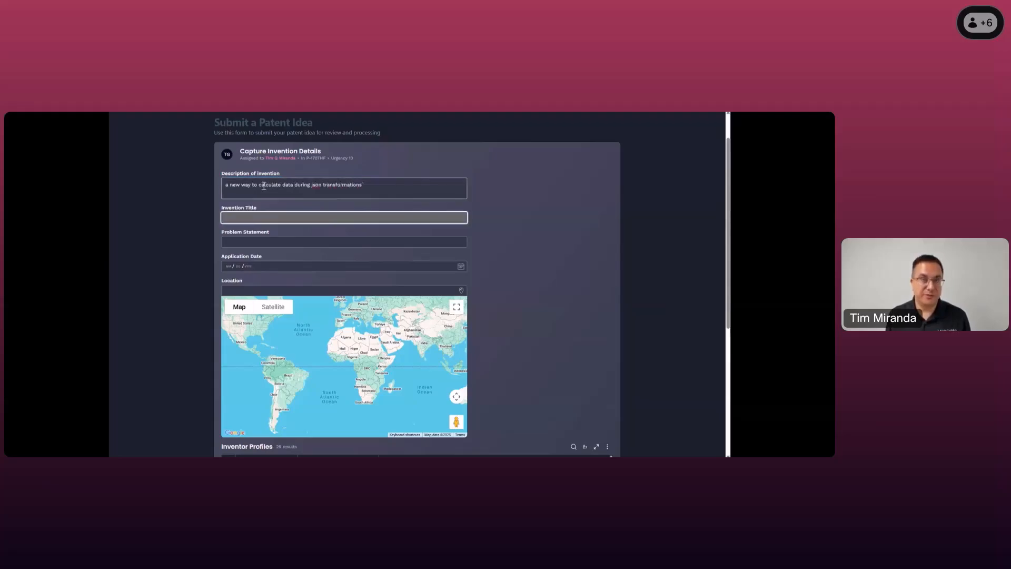
- Set the Application Date to 07/14/2025 and fill the Location with the current location, allowing location access while visiting the site
left_click(316, 239)
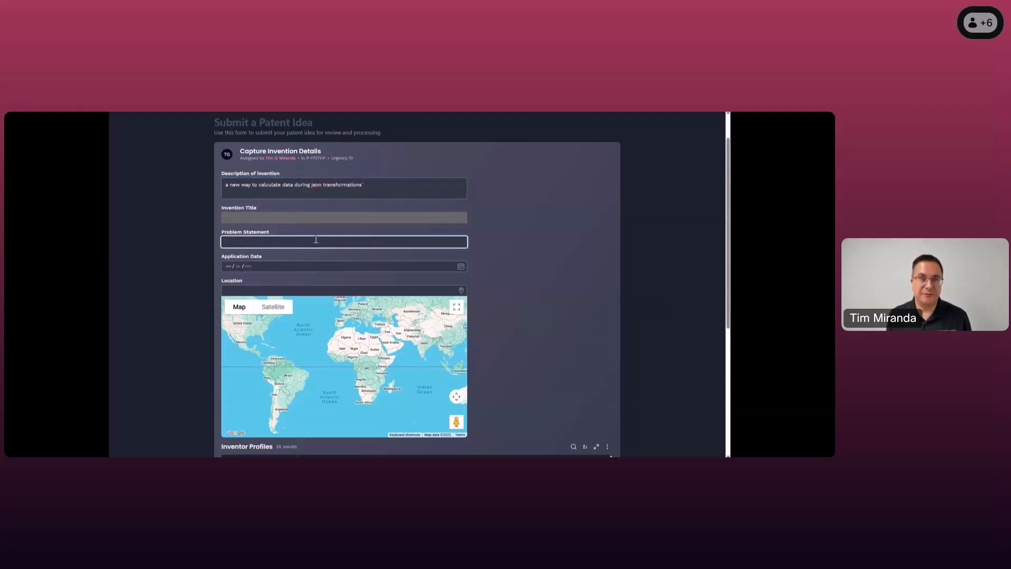
left_click(461, 267)
left_click(371, 355)
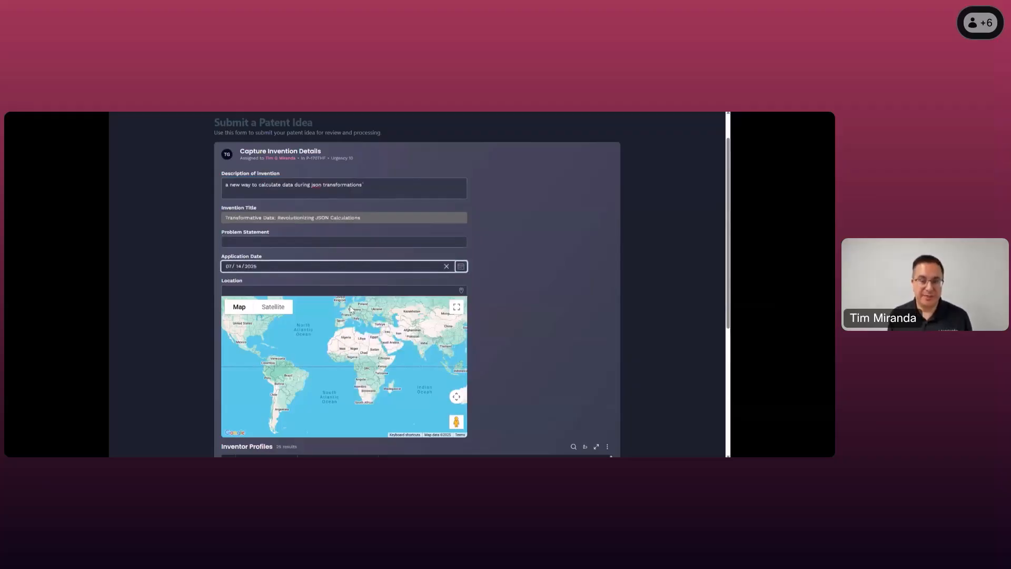
left_click(348, 290)
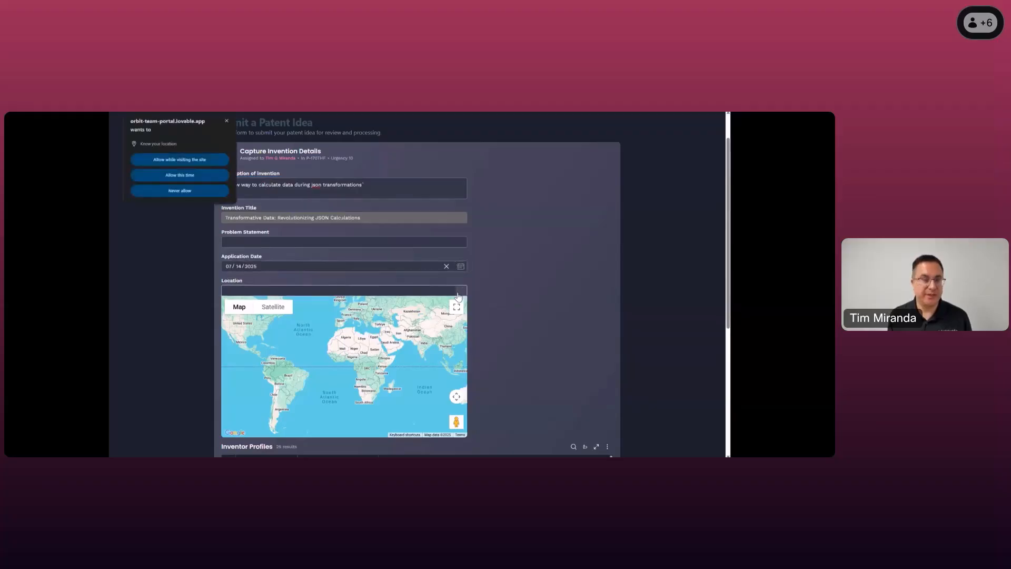
left_click(160, 158)
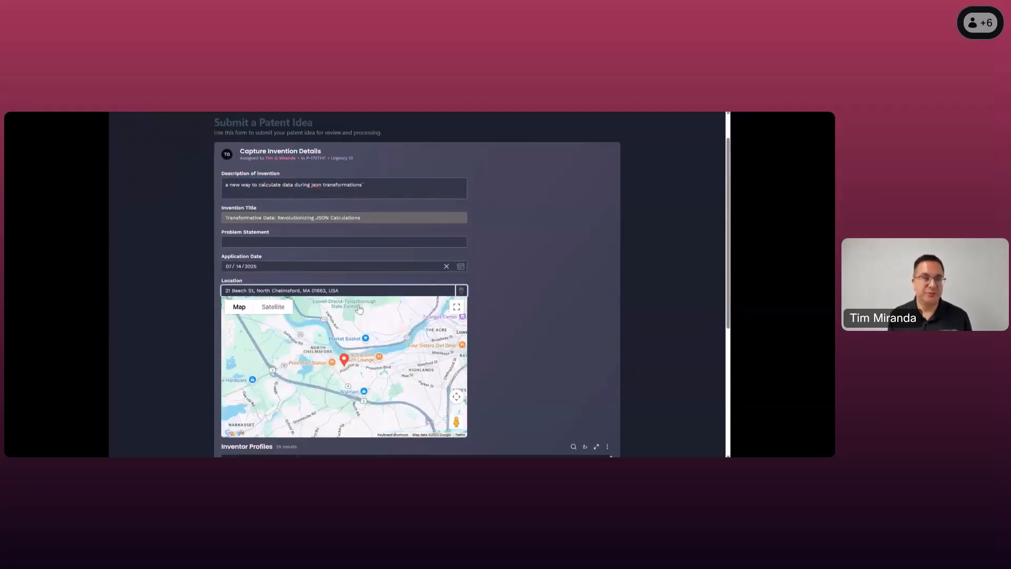
- Select one inventor in Inventor Profiles, submit the invention details, and return to the portal's Dashboard
scroll(370, 319, "down", 4)
scroll(463, 377, "down", 2)
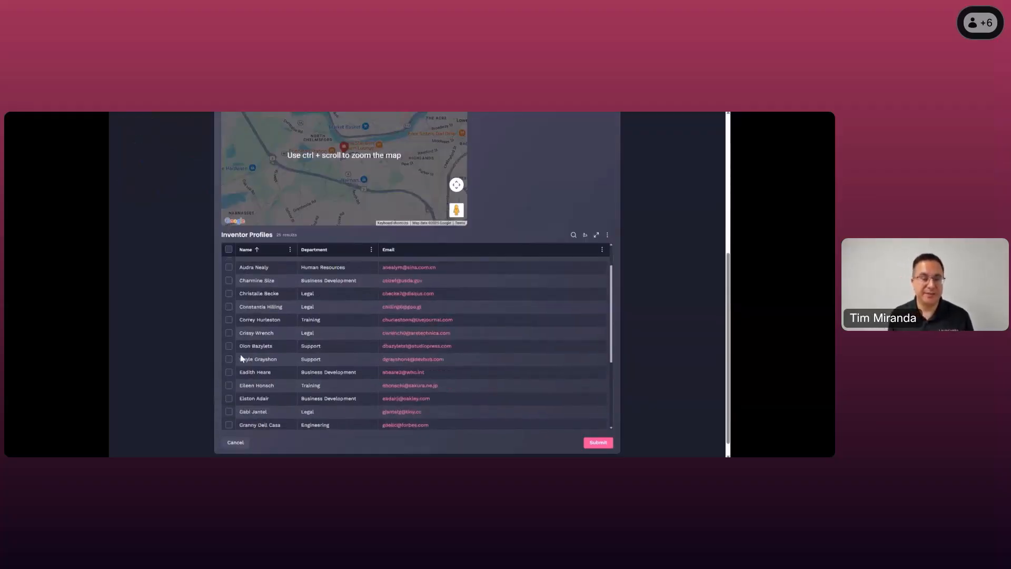
scroll(237, 368, "down", 5)
left_click(228, 340)
left_click(600, 426)
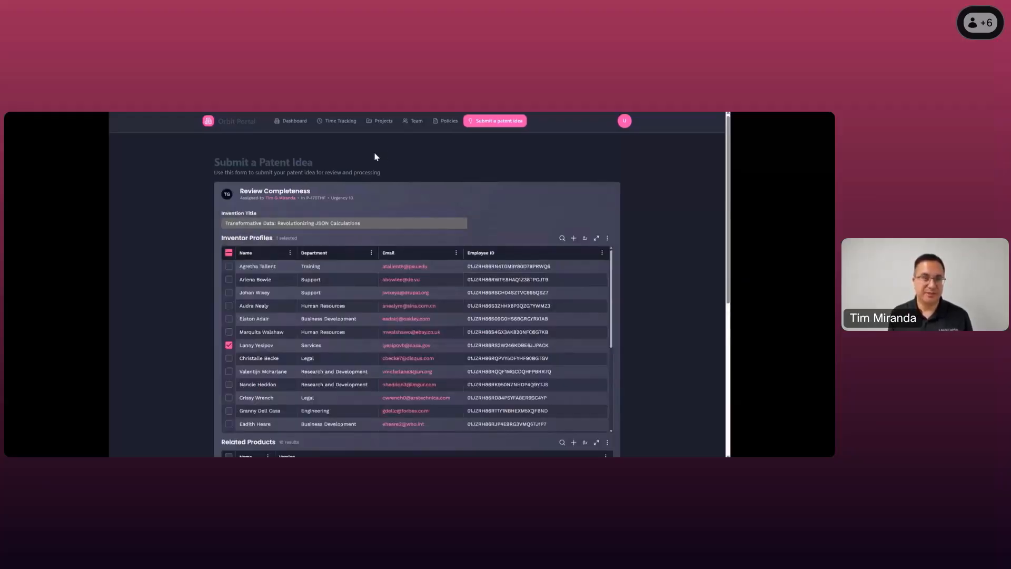
left_click(293, 122)
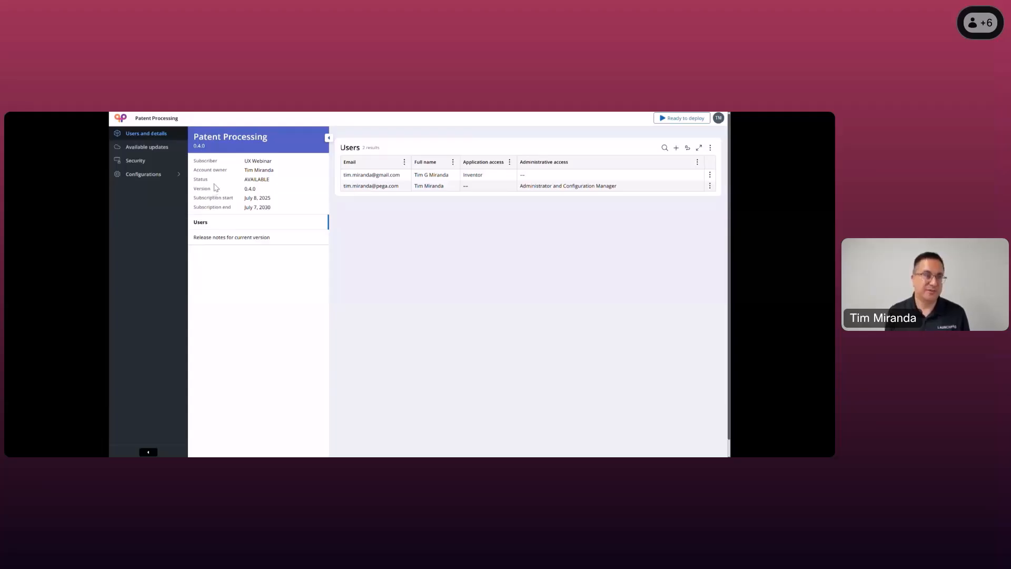
- In the Patent Processing administration portal, review the launchpad client registration's access settings and the default CORS policy's allowed origin
left_click(144, 165)
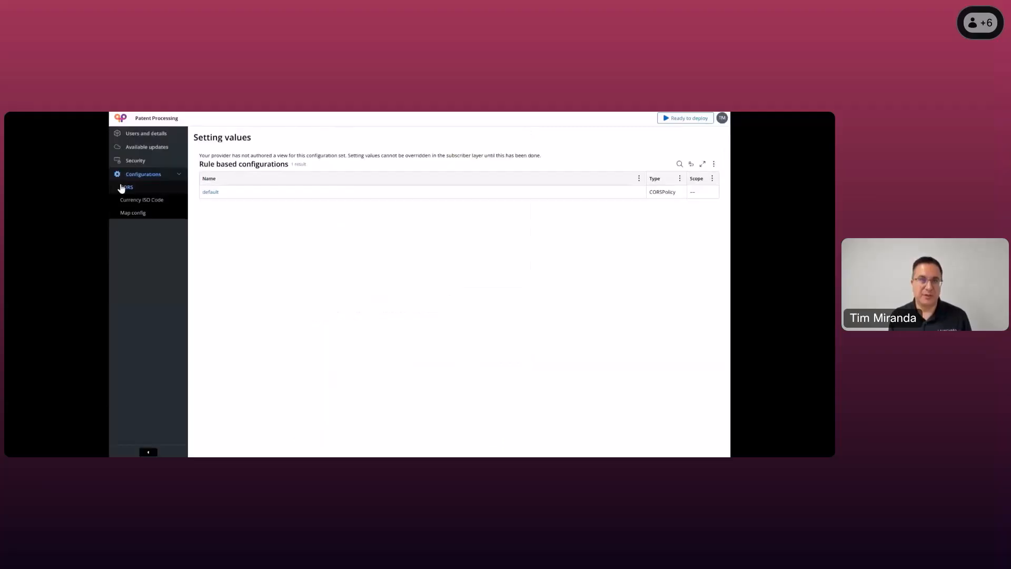
left_click(122, 187)
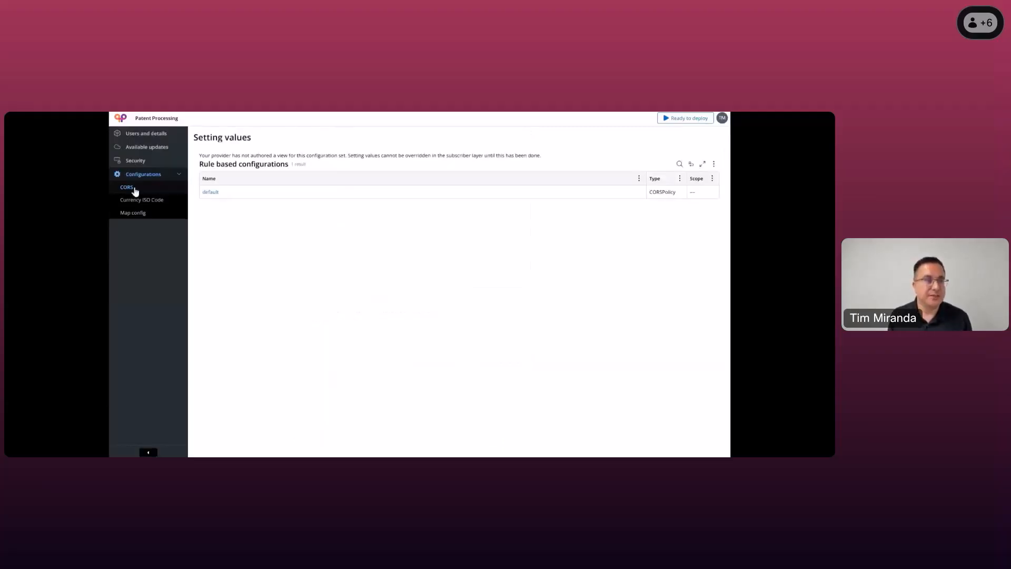
left_click(211, 192)
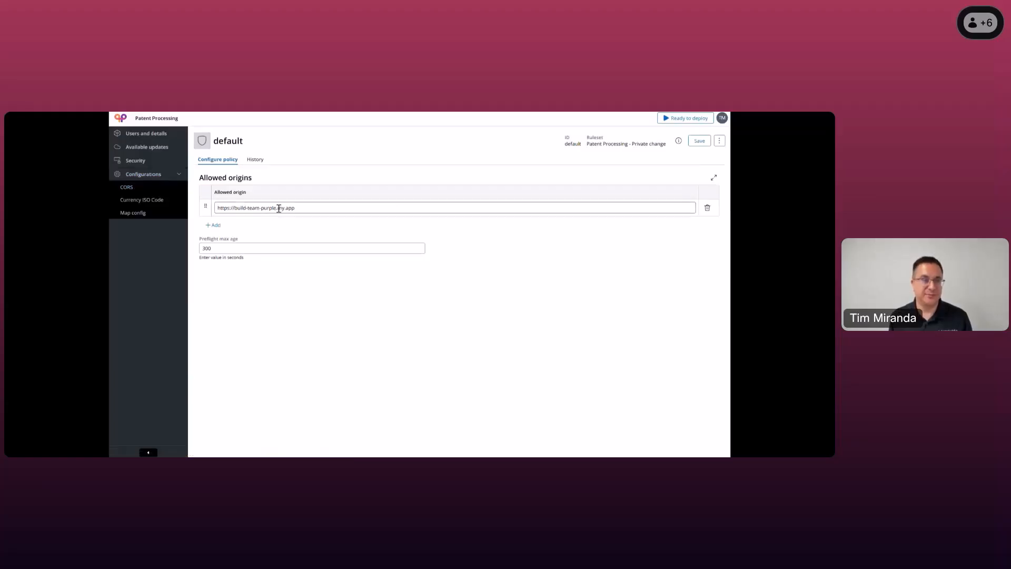
triple_click(313, 208)
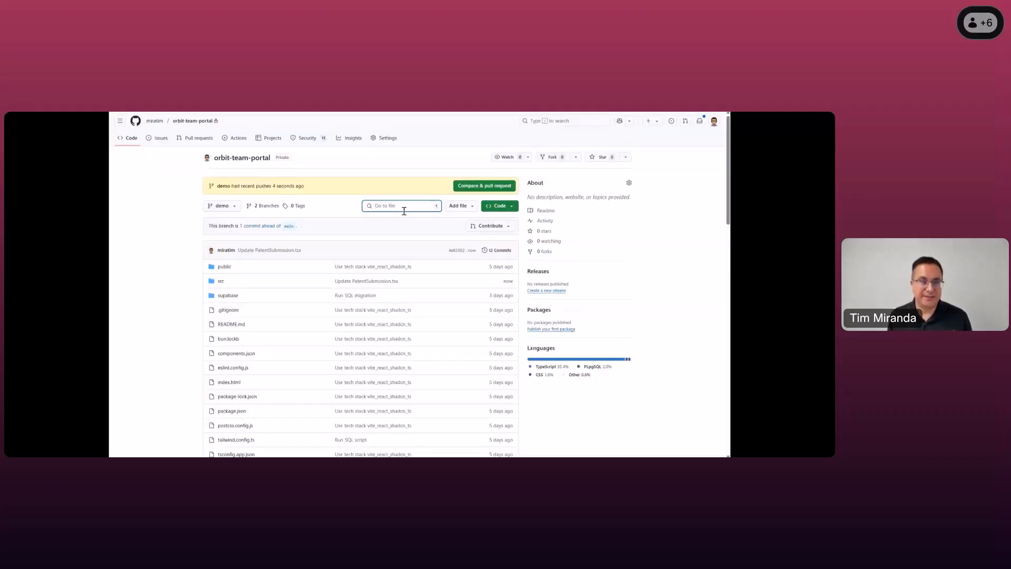
- In the orbit-team-portal GitHub repository, find and open src/pages/PatentSubmission.tsx and highlight its pega-embed element
type("PatentSubmi")
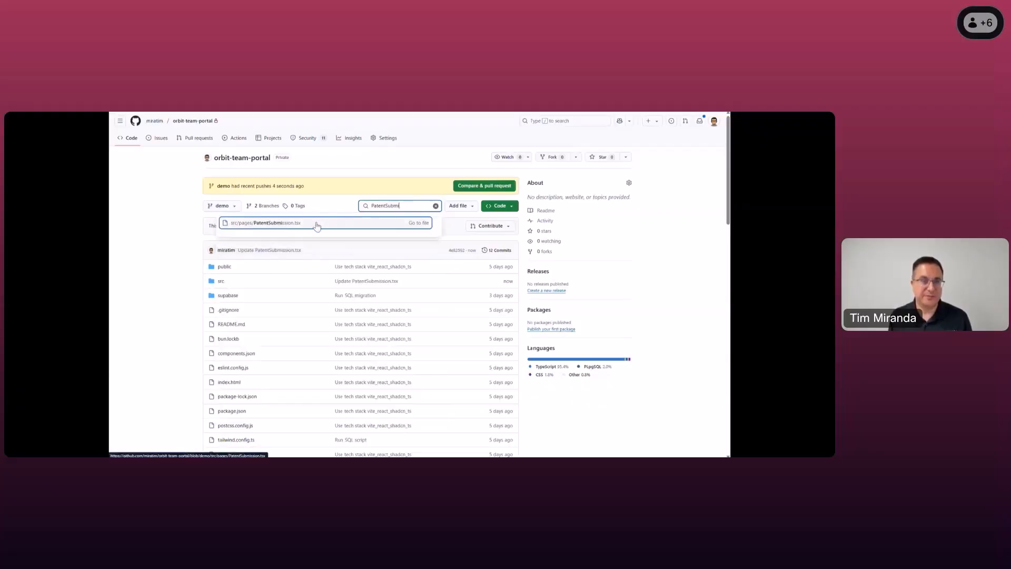
left_click(321, 224)
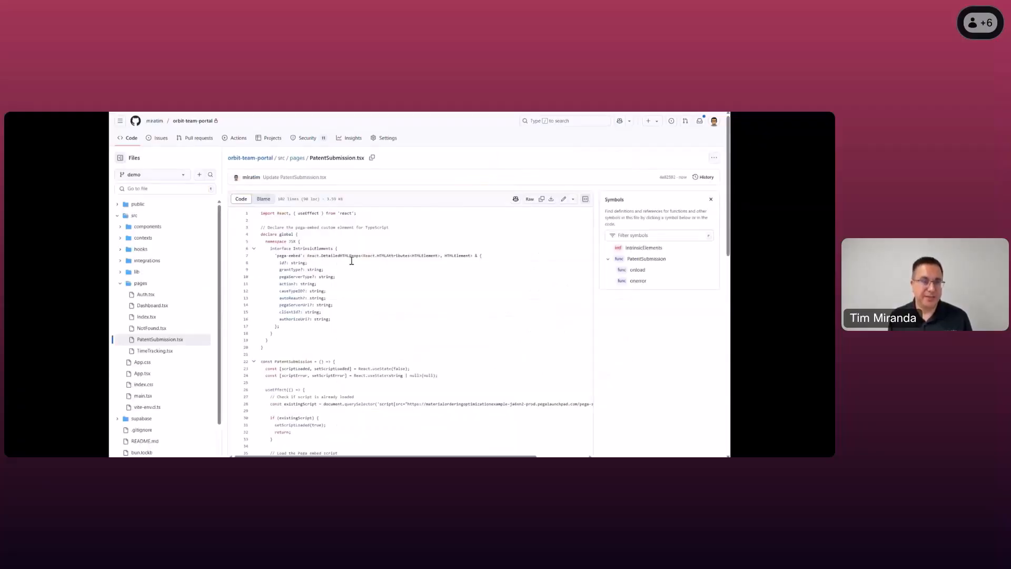
scroll(391, 361, "down", 10)
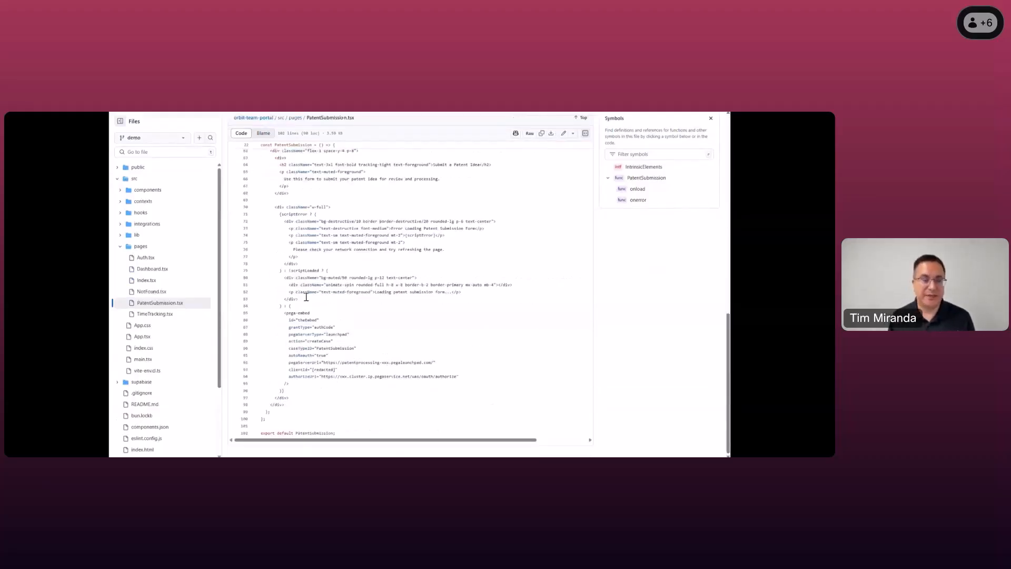
left_click_drag(282, 314, 305, 388)
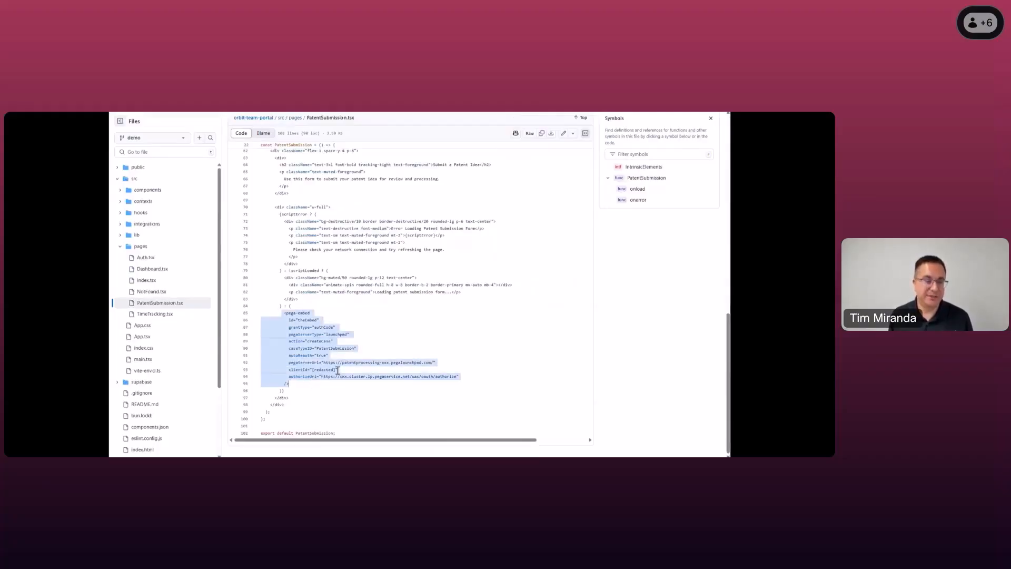
- Examine the pega-embed element's grantType, action, caseTypeID, pegaServerUrl, clientId and authorizeUri attributes
left_click(323, 327)
left_click(328, 348)
double_click(315, 341)
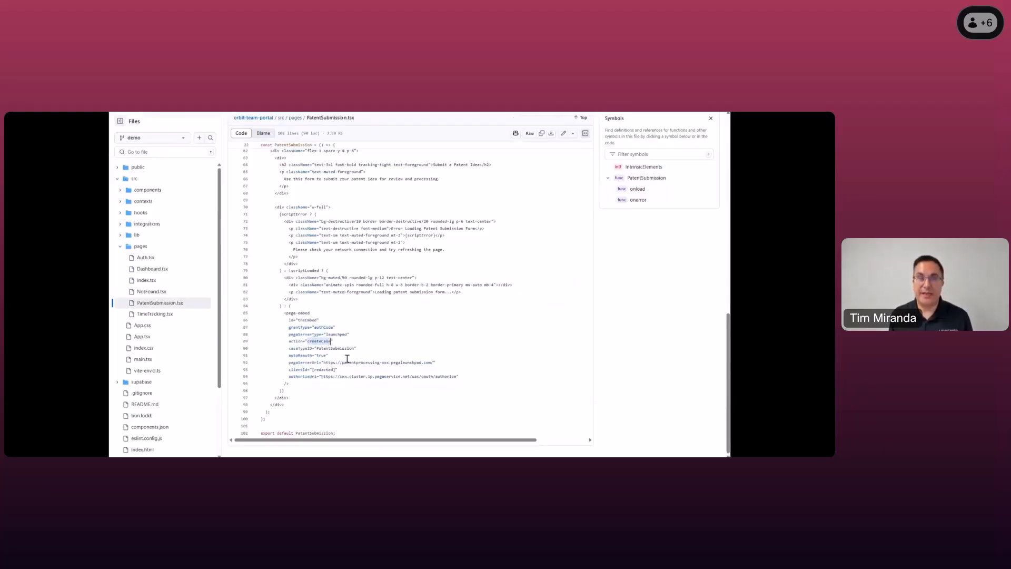
left_click(341, 349)
triple_click(340, 349)
double_click(339, 349)
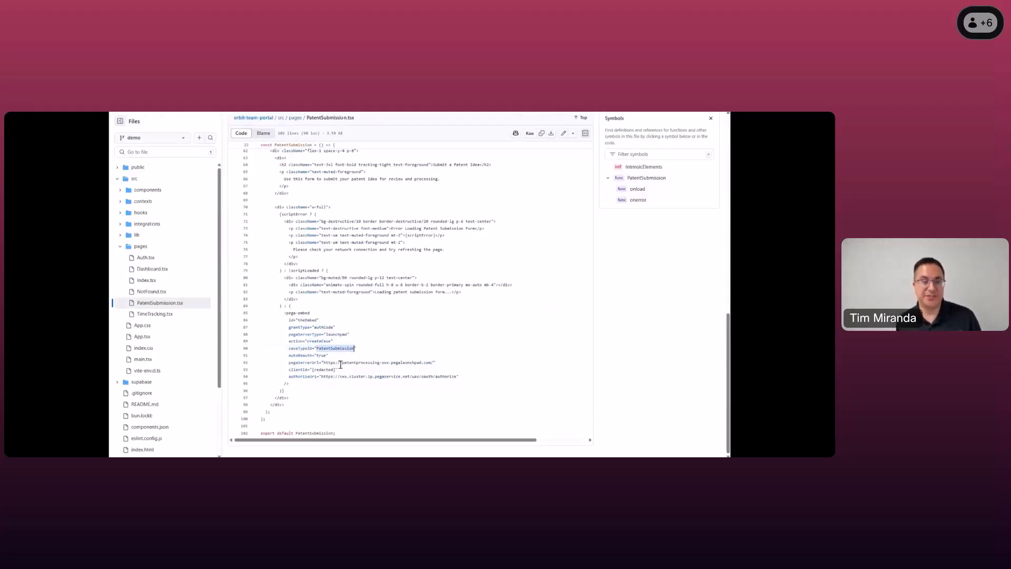
left_click(338, 364)
left_click_drag(322, 363, 435, 362)
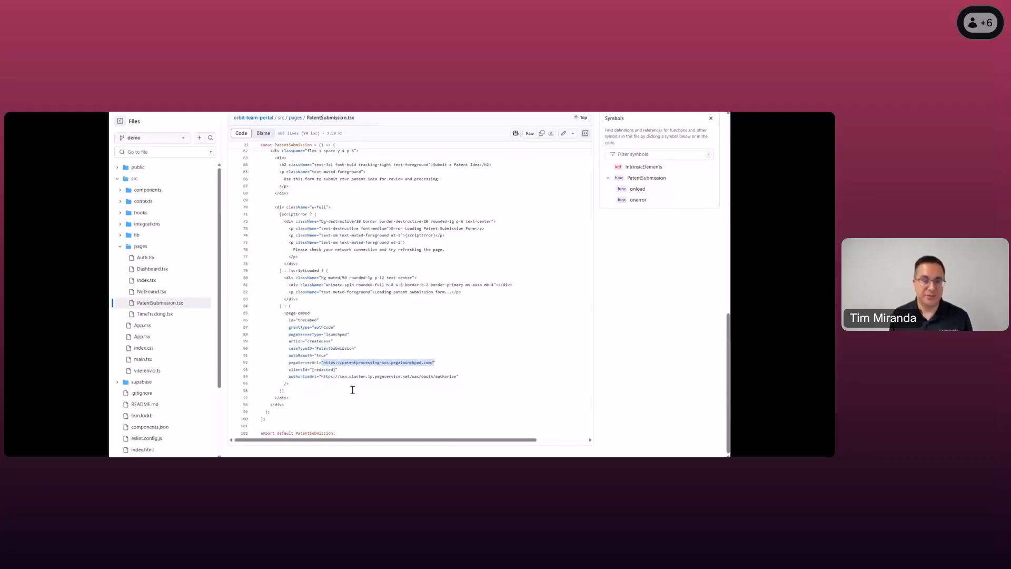
left_click(316, 377)
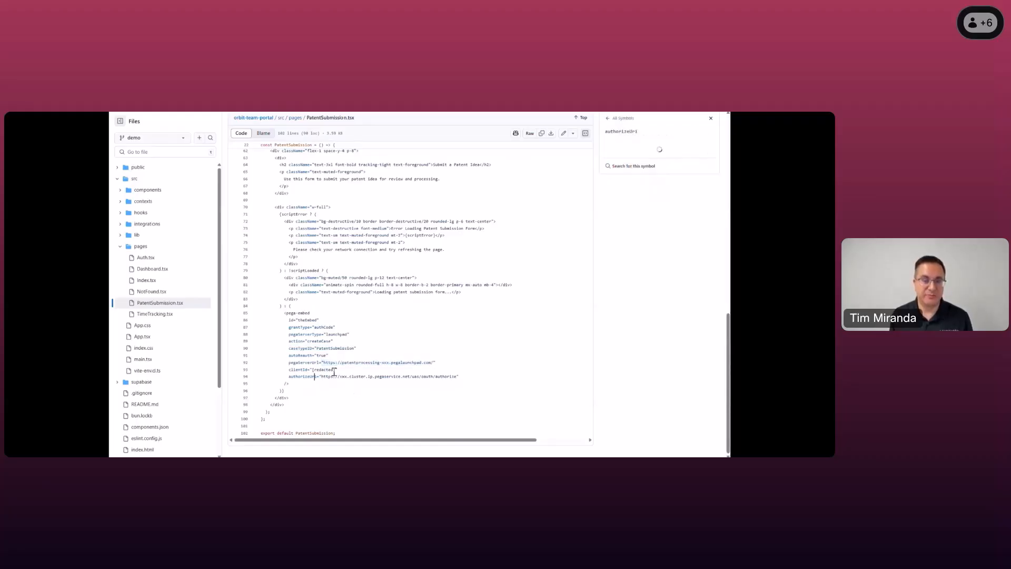
left_click(299, 369)
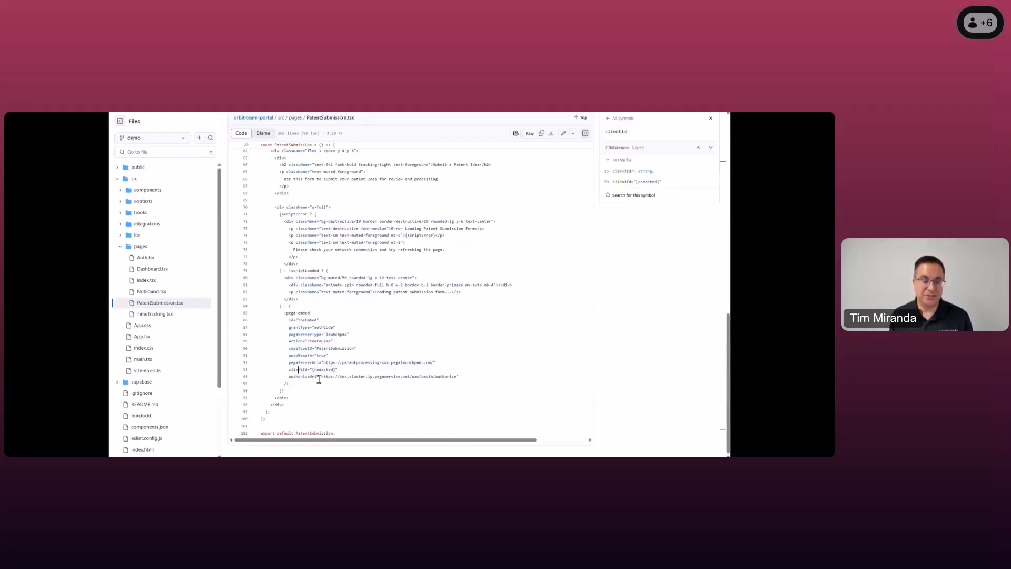
left_click_drag(320, 378, 483, 377)
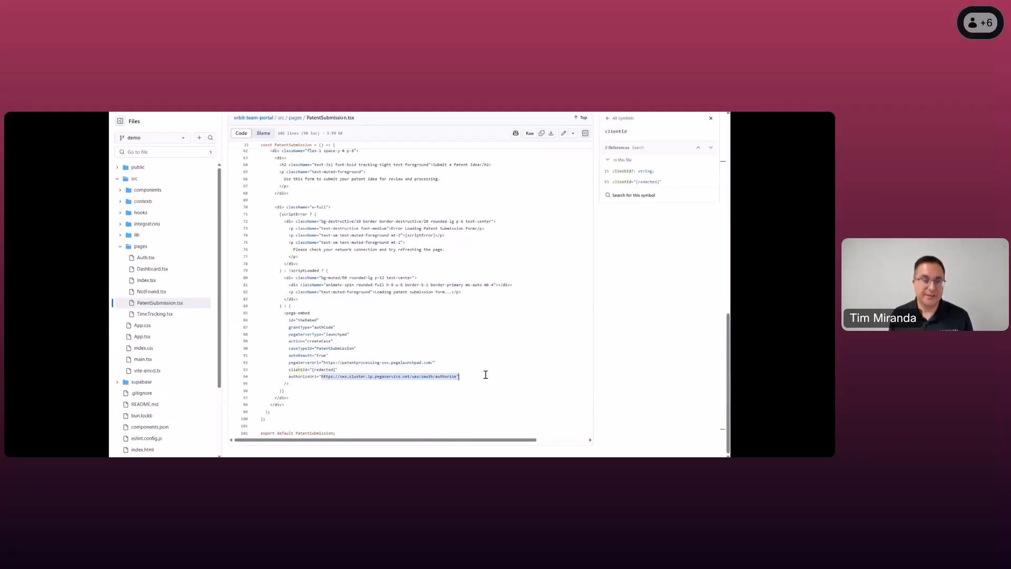